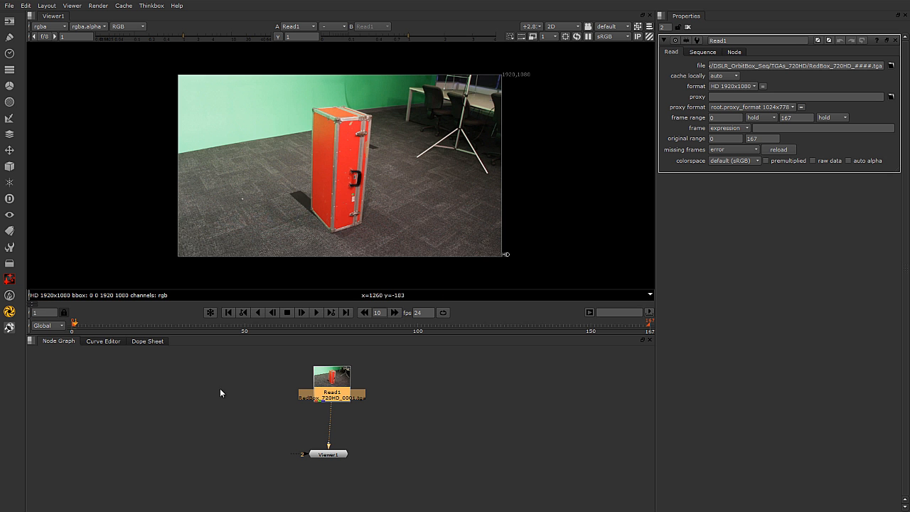
Step: Play and scrub through the red box footage, stopping on frame 67
left_click_drag(105, 322, 316, 328)
left_click(316, 312)
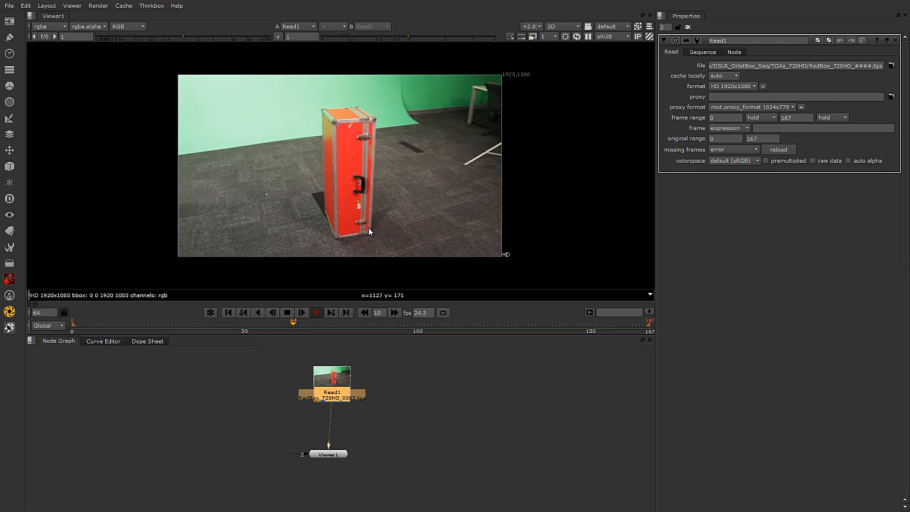
left_click(316, 327)
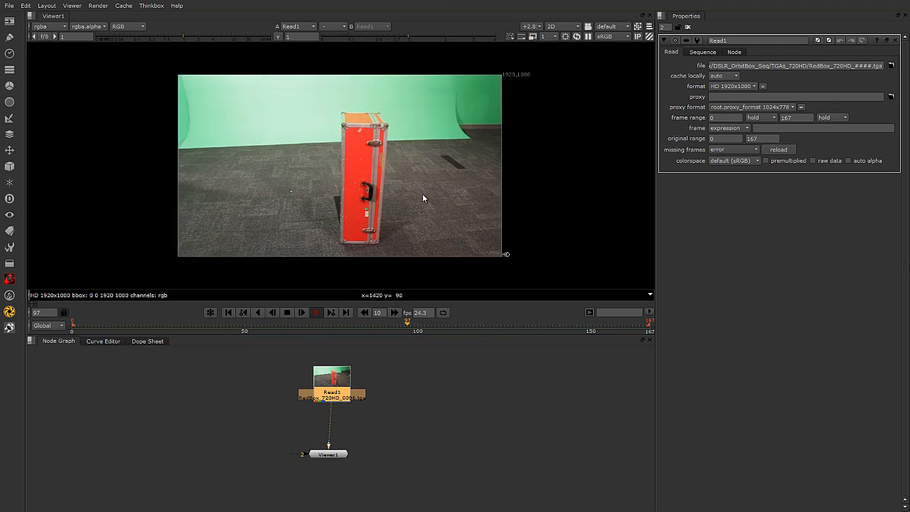
left_click(318, 328)
left_click(264, 328)
left_click(286, 314)
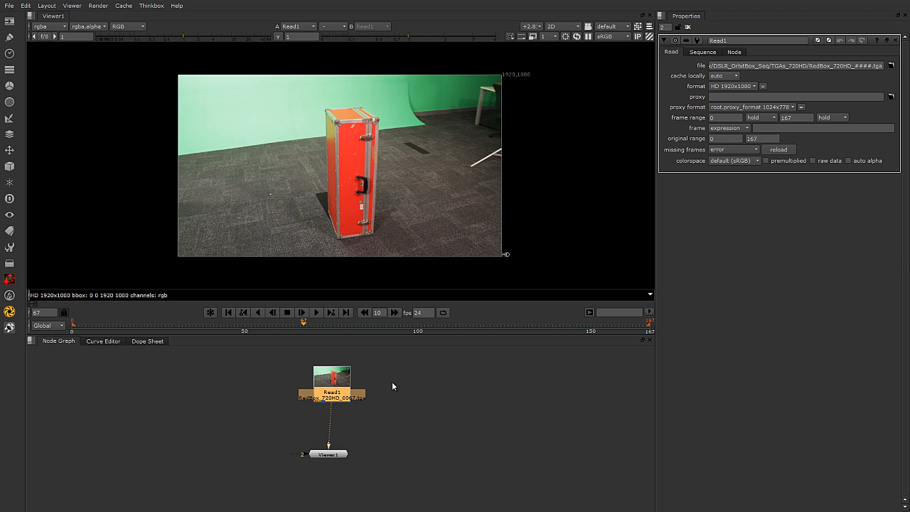
Step: Line up Read1 above the viewer node, widen the gap between them, and select Read1
left_click_drag(344, 382, 340, 370)
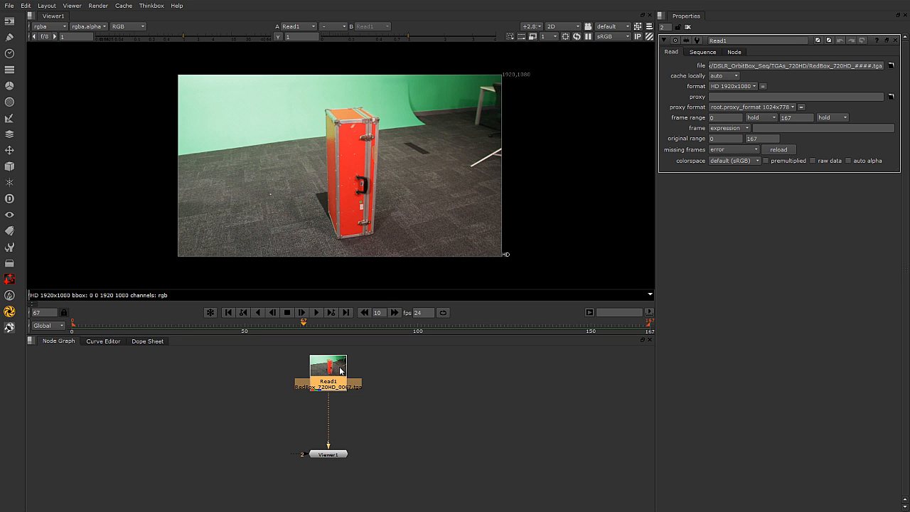
left_click_drag(336, 454, 335, 474)
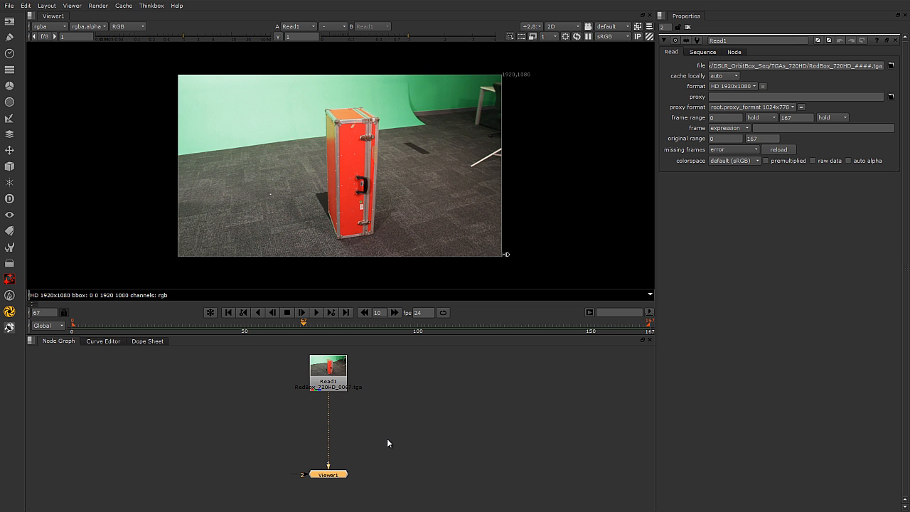
left_click_drag(346, 474, 346, 487)
left_click(328, 369)
Step: Go to frame 25 and examine the carpet, green screen edge and red box up close
scroll(380, 192, "up", 5)
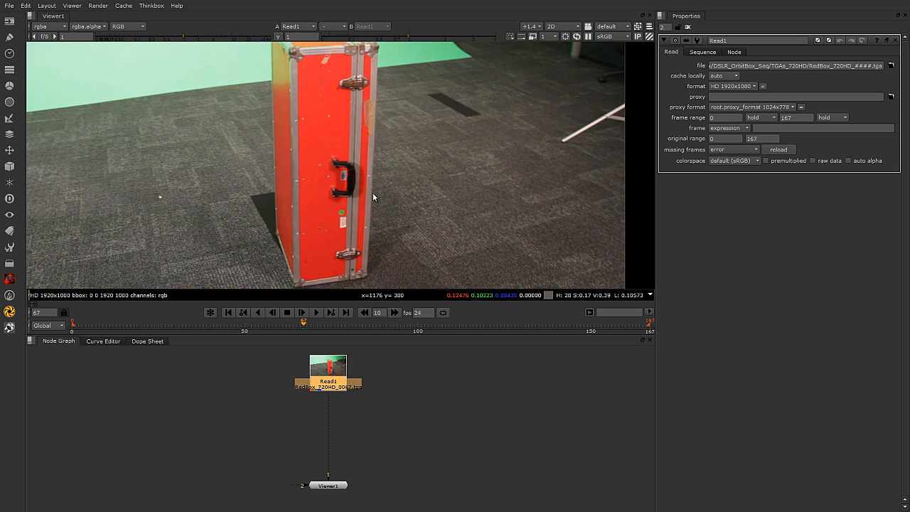
scroll(463, 227, "down", 5)
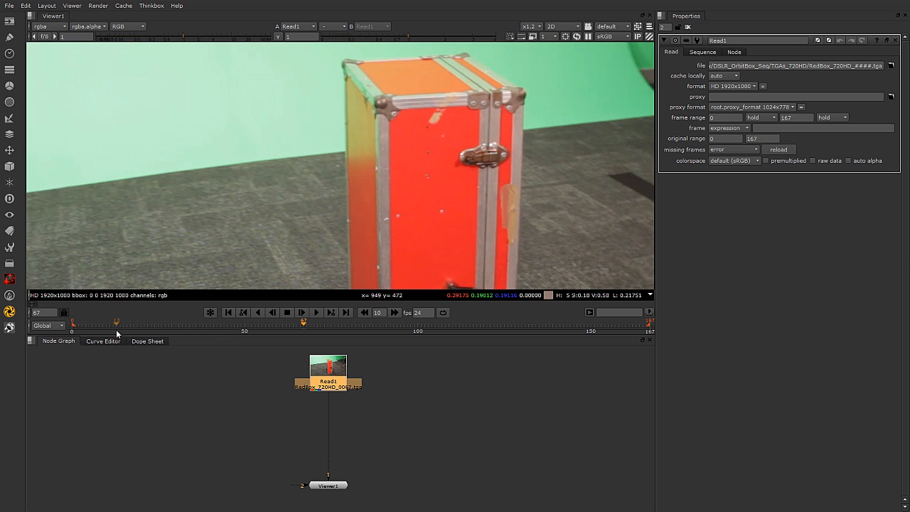
left_click(120, 326)
left_click_drag(126, 326, 158, 326)
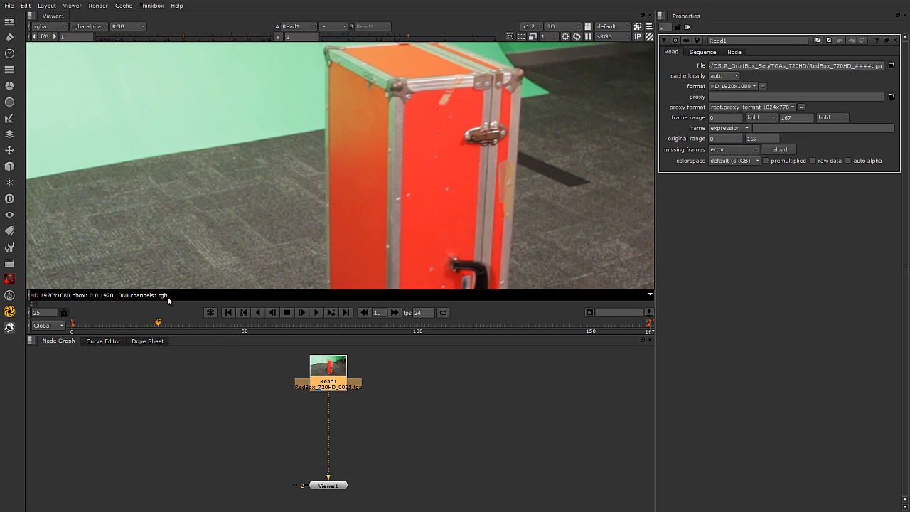
scroll(208, 167, "up", 3)
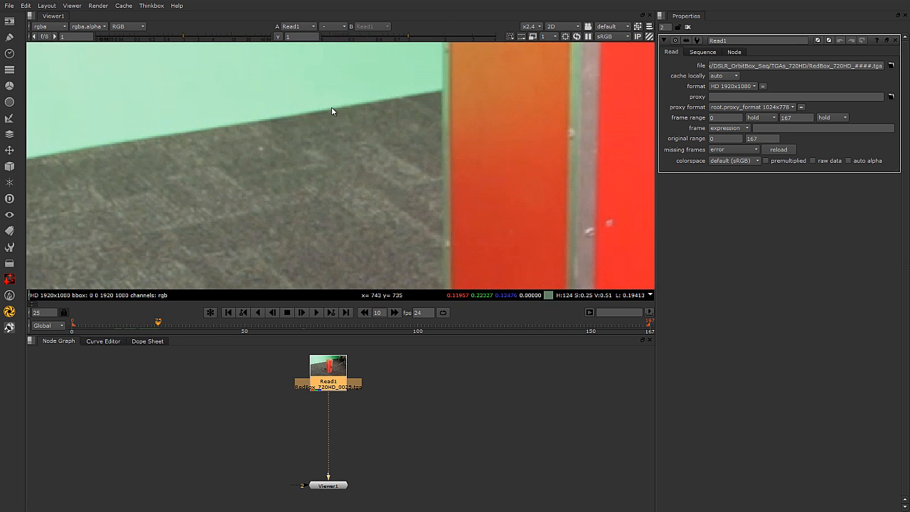
middle_click_drag(320, 169, 343, 178)
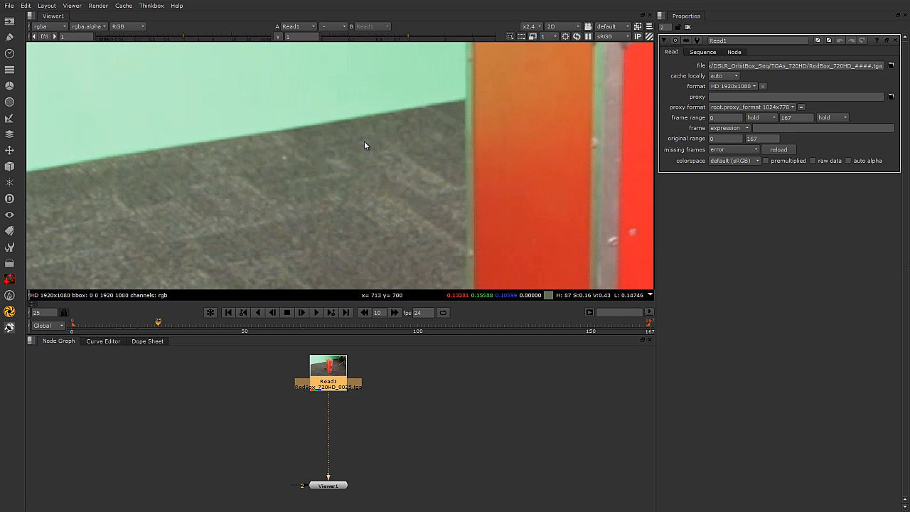
scroll(351, 162, "down", 2)
scroll(359, 178, "down", 1)
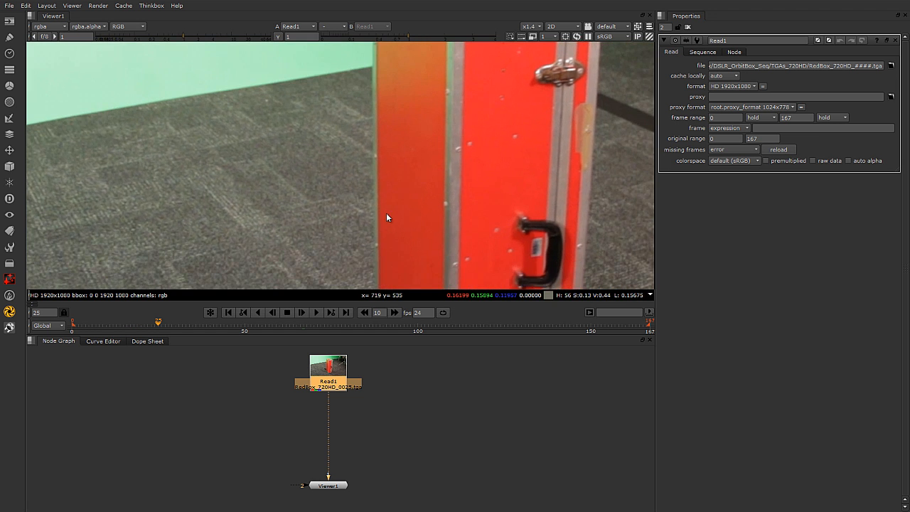
scroll(387, 213, "down", 1)
middle_click_drag(522, 216, 400, 266)
mouse_move(503, 188)
middle_mouse_down()
mouse_move(465, 225)
mouse_move(517, 196)
middle_mouse_up()
scroll(361, 191, "up", 2)
scroll(361, 190, "down", 2)
middle_click_drag(384, 213, 442, 198)
scroll(444, 203, "down", 1)
scroll(454, 212, "up", 1)
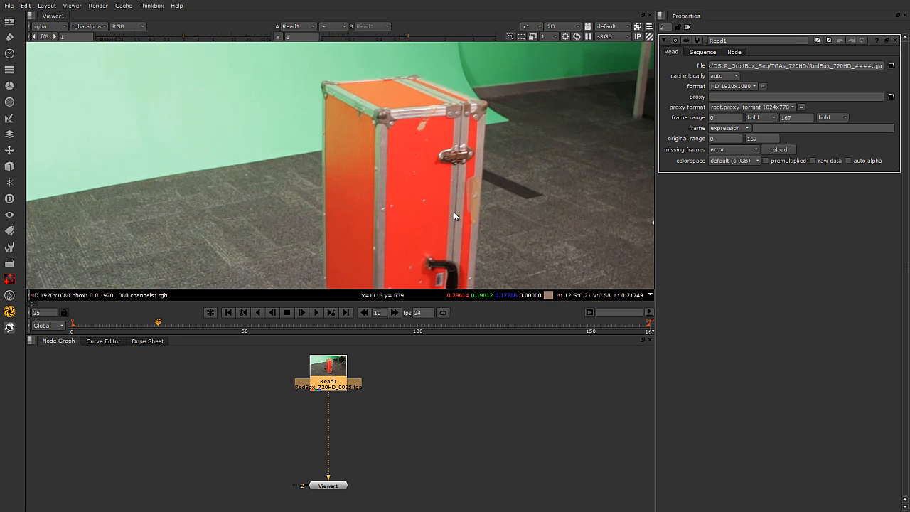
left_click(376, 431)
left_click(340, 367)
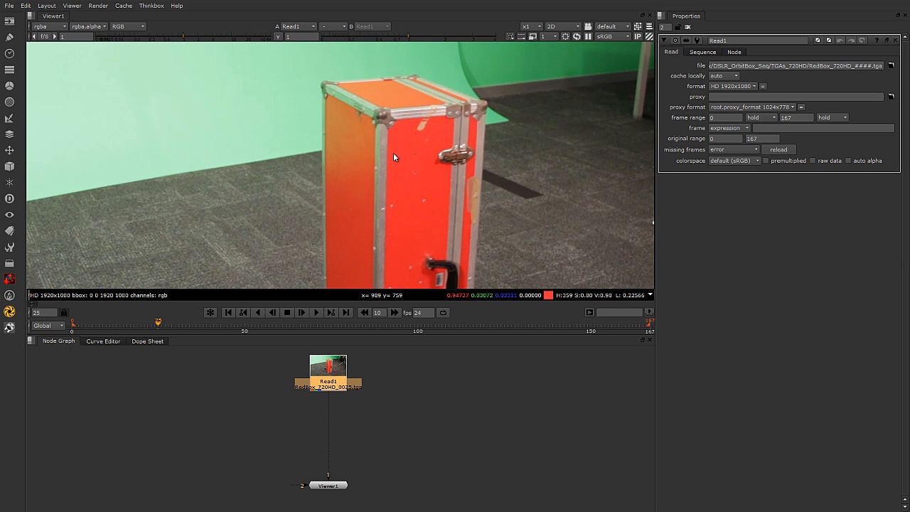
scroll(395, 155, "up", 1)
left_click(377, 403)
left_click(332, 370)
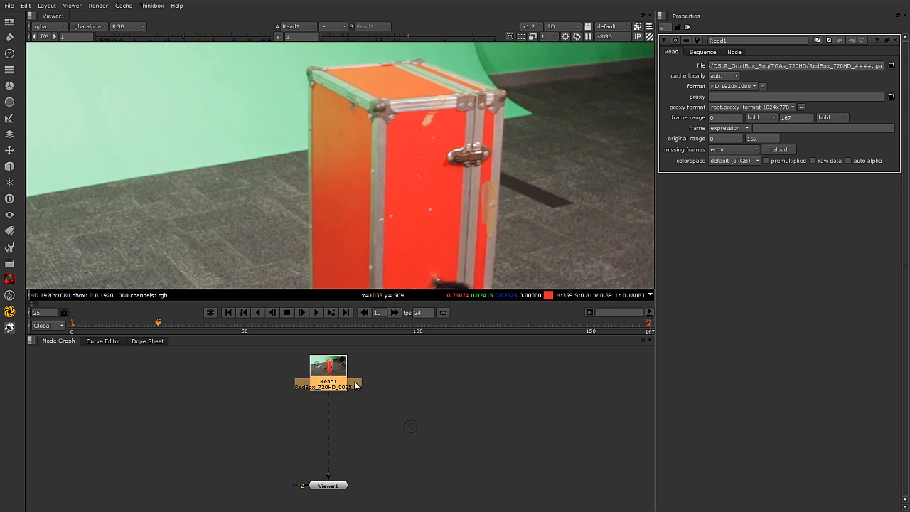
left_click(407, 414)
left_click(340, 380)
left_click(436, 397)
Step: Add a Sharpen node after Read1 and place it just below that node
left_click(334, 380)
left_click_drag(335, 381, 330, 378)
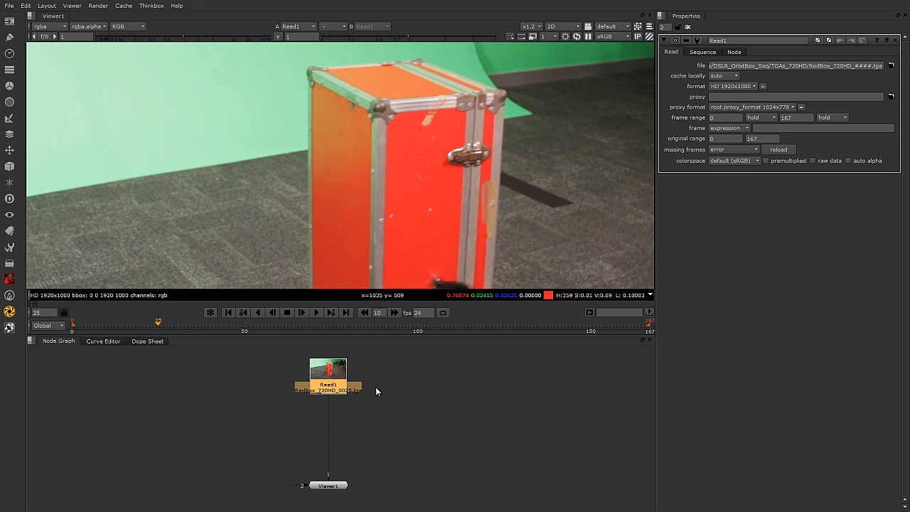
key("Tab")
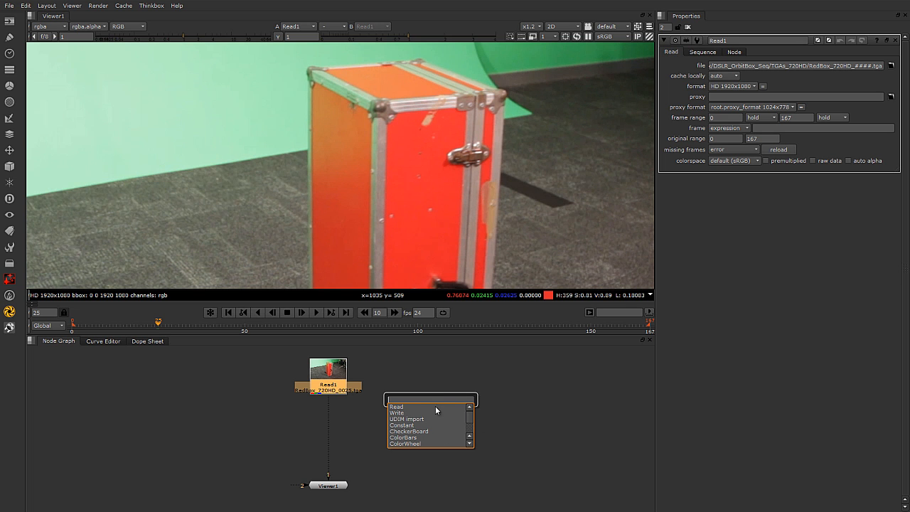
type("sh")
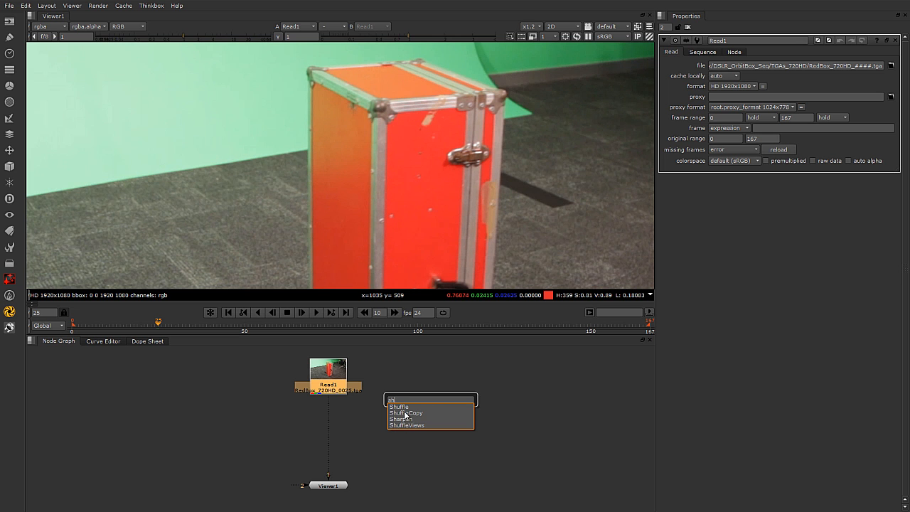
left_click(402, 419)
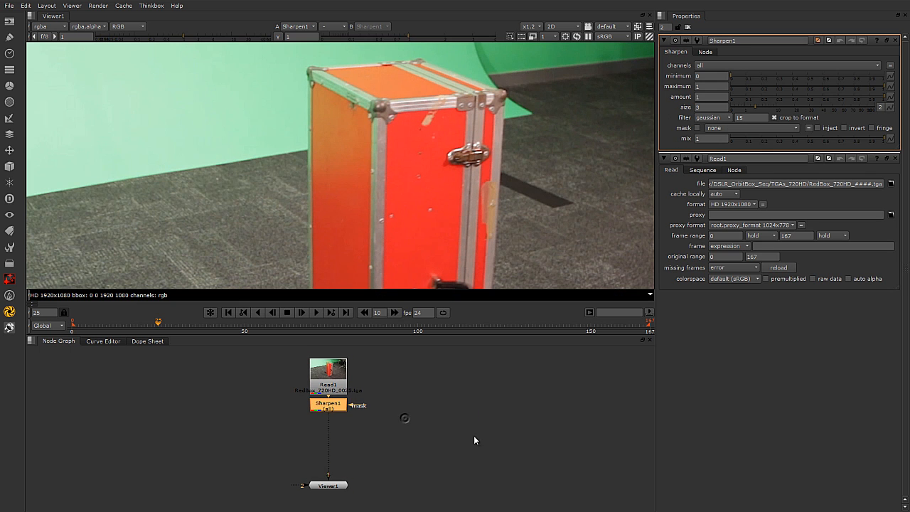
left_click_drag(334, 421, 333, 412)
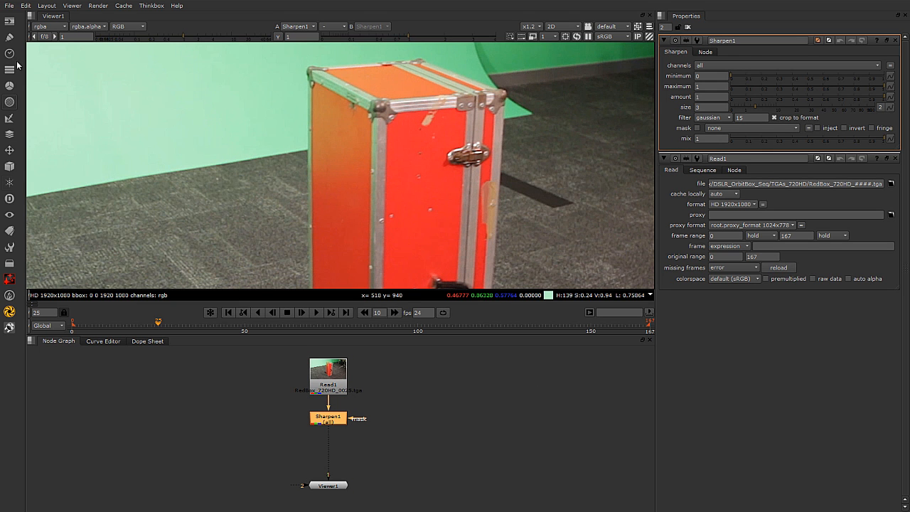
right_click(371, 395)
mouse_move(401, 309)
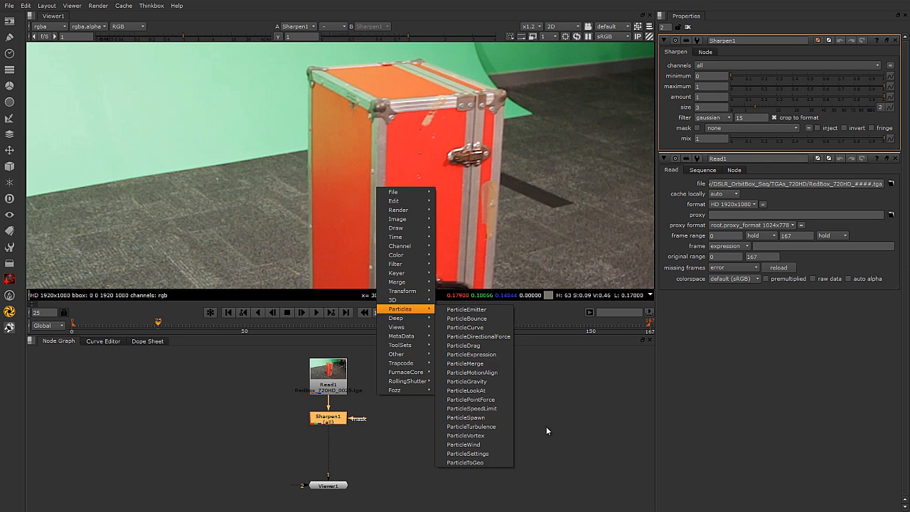
left_click(546, 428)
Step: Rearrange the graph so the Sharpen node sits beside Read1 with the viewer node directly beneath it
left_click_drag(333, 418, 397, 379)
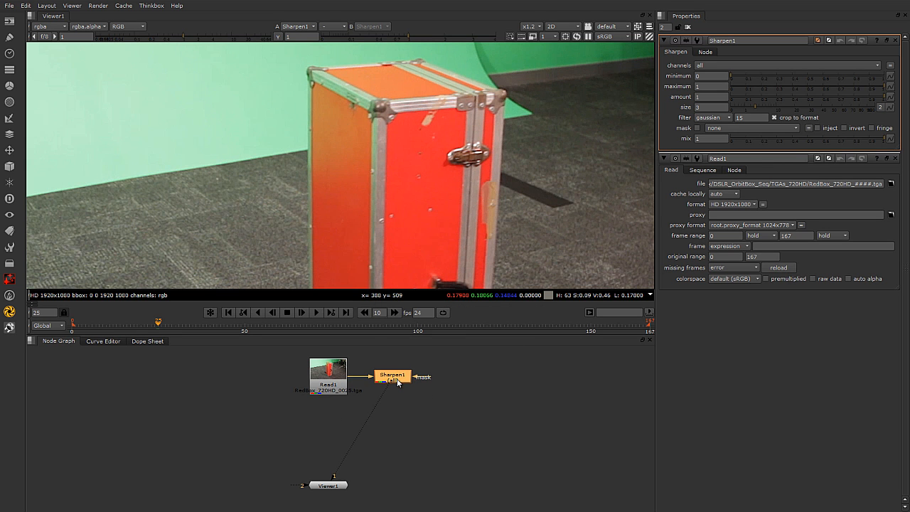
left_click_drag(334, 485, 398, 488)
scroll(318, 110, "up", 3)
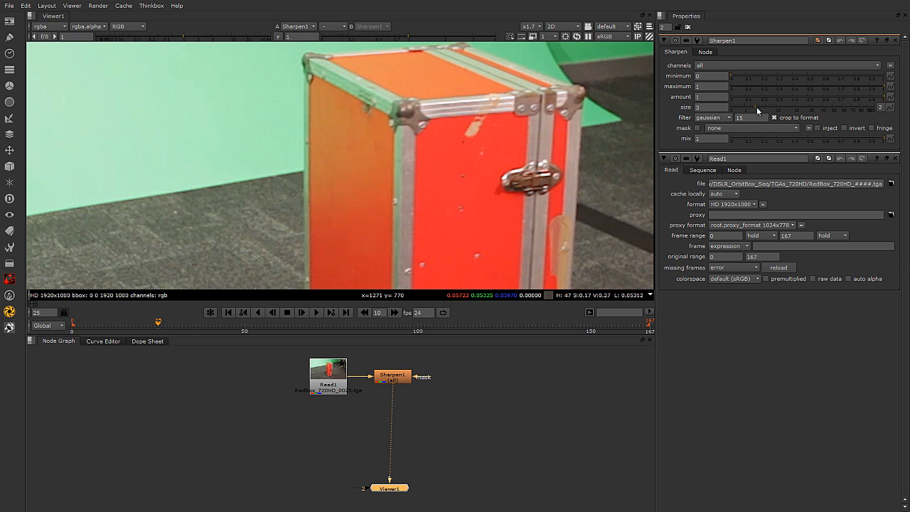
Step: Set the Sharpen node's amount to 3 and its size to 4.5
double_click(709, 102)
type("2")
key("Return")
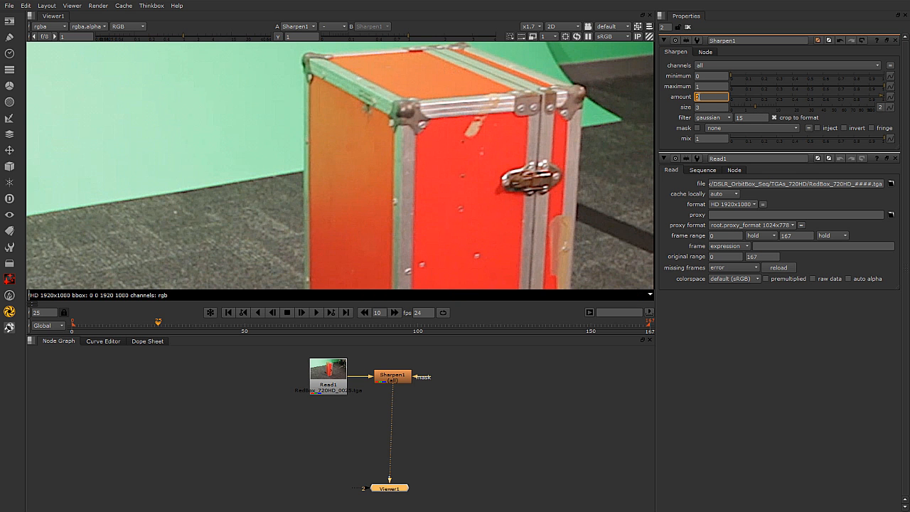
left_click_drag(756, 105, 686, 110)
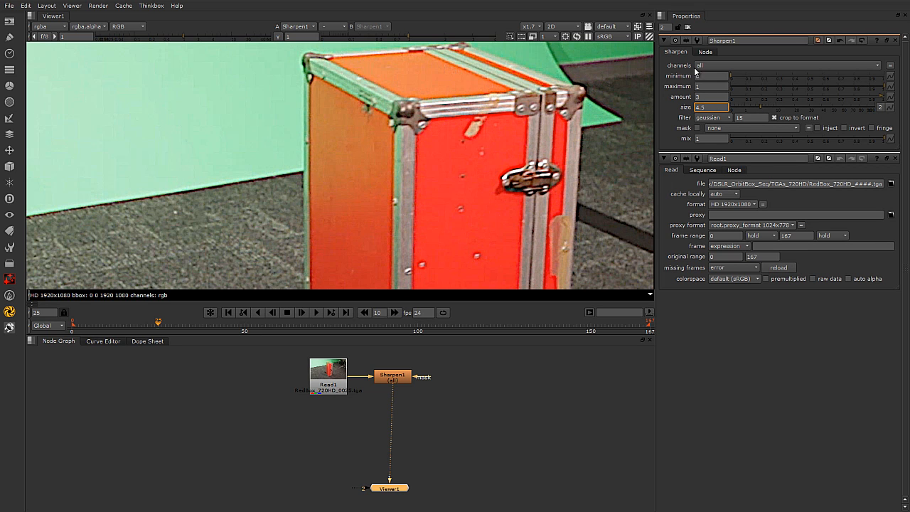
Step: Set the Sharpen node's gaussian filter value to 20 and its amount to 2
left_click(742, 118)
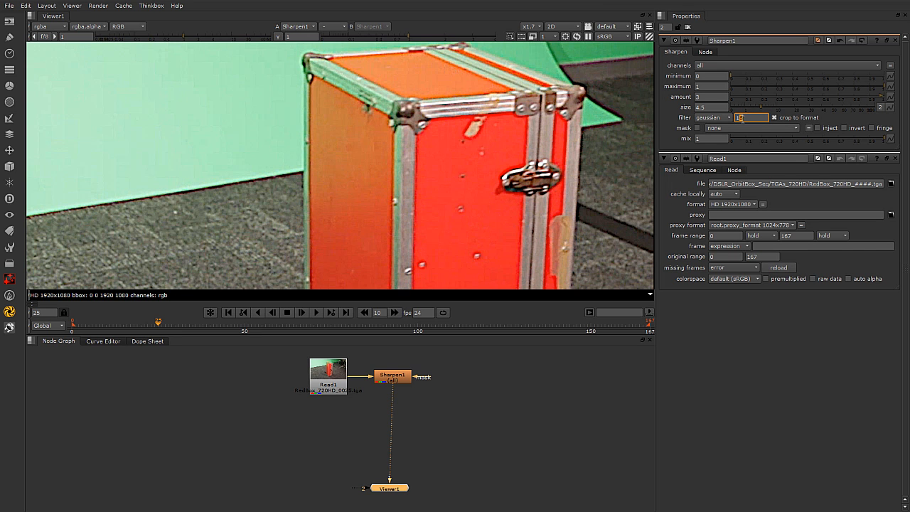
type("20")
key("Return")
double_click(697, 97)
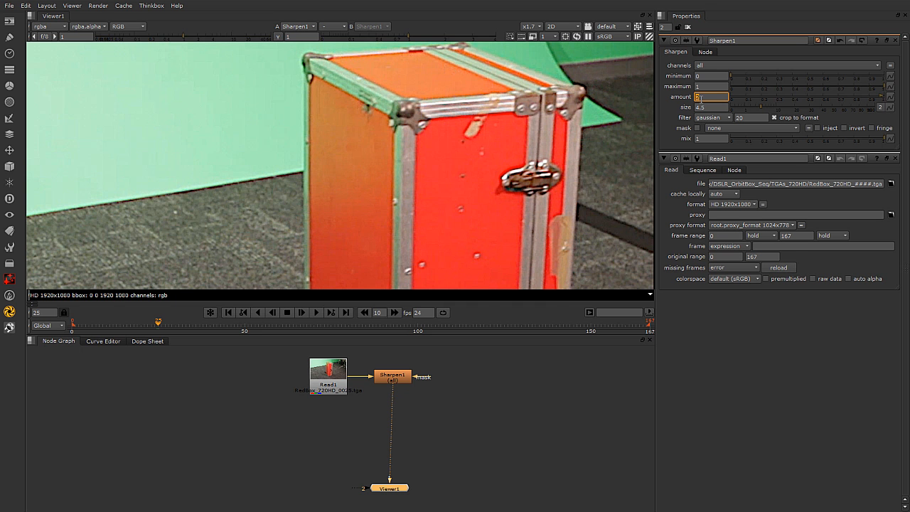
Step: Compare the carpet and green screen edge with the Sharpen node repeatedly disabled and enabled
scroll(403, 228, "down", 2)
middle_click_drag(214, 235, 431, 179)
scroll(410, 182, "up", 4)
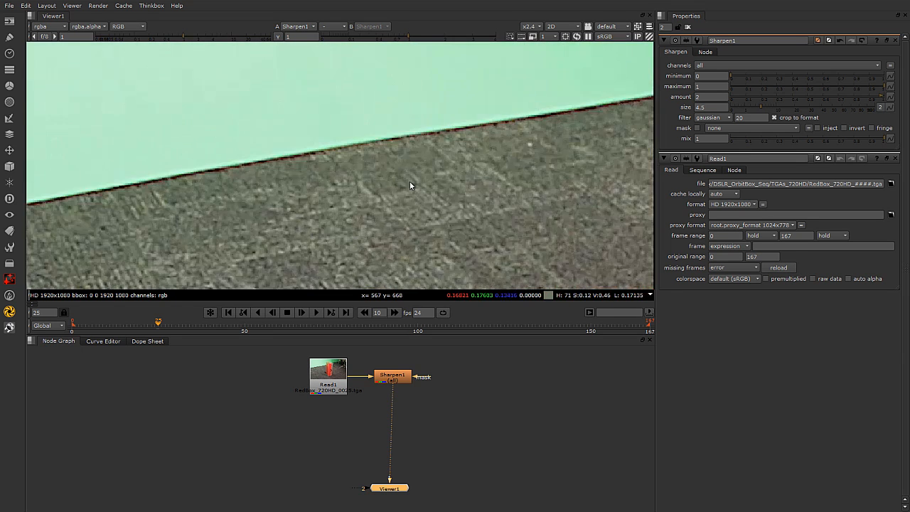
middle_click_drag(492, 189, 344, 113)
left_click(433, 439)
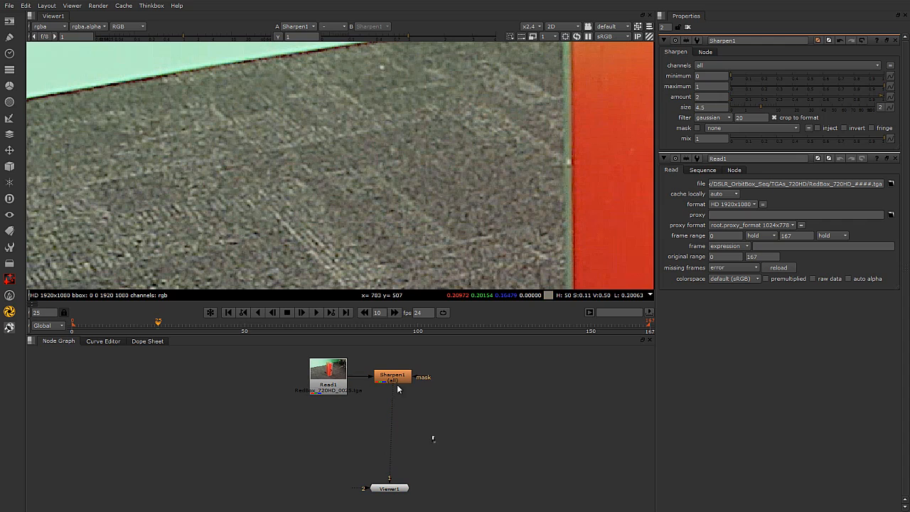
left_click(402, 378)
key("d")
key("d")
scroll(386, 143, "down", 2)
key("d")
key("d")
key("d")
key("d")
key("d")
key("d")
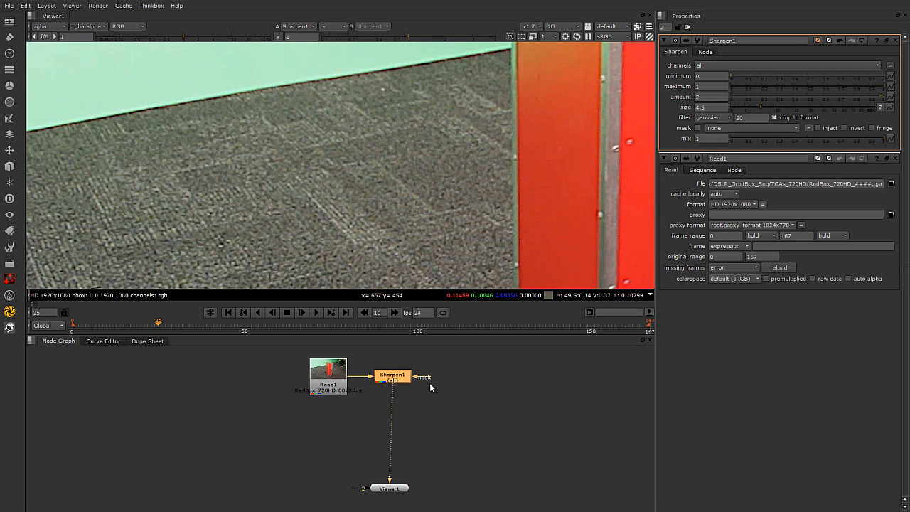
key("d")
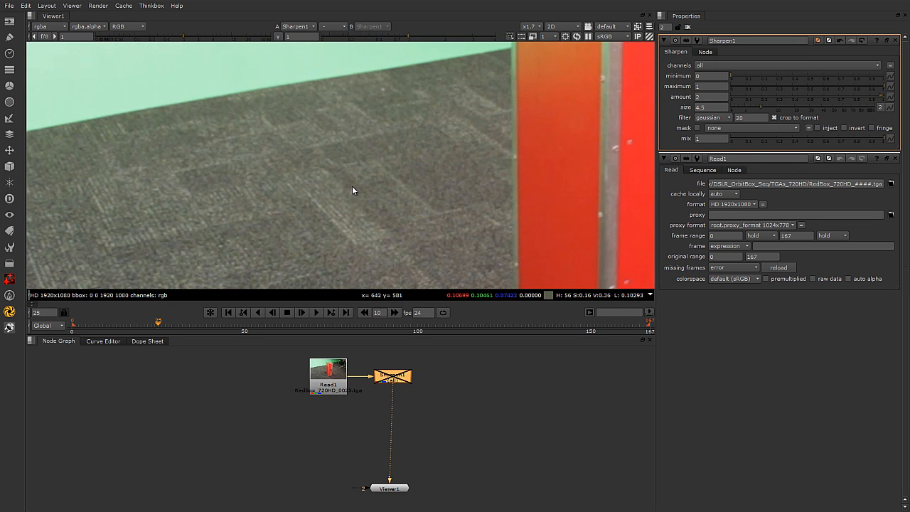
key("d")
key("d")
Step: Compare the red box's front and handle with the Sharpen node disabled and enabled
scroll(385, 197, "down", 2)
middle_click_drag(569, 193, 284, 187)
scroll(283, 186, "up", 4)
key("d")
key("d")
key("d")
key("d")
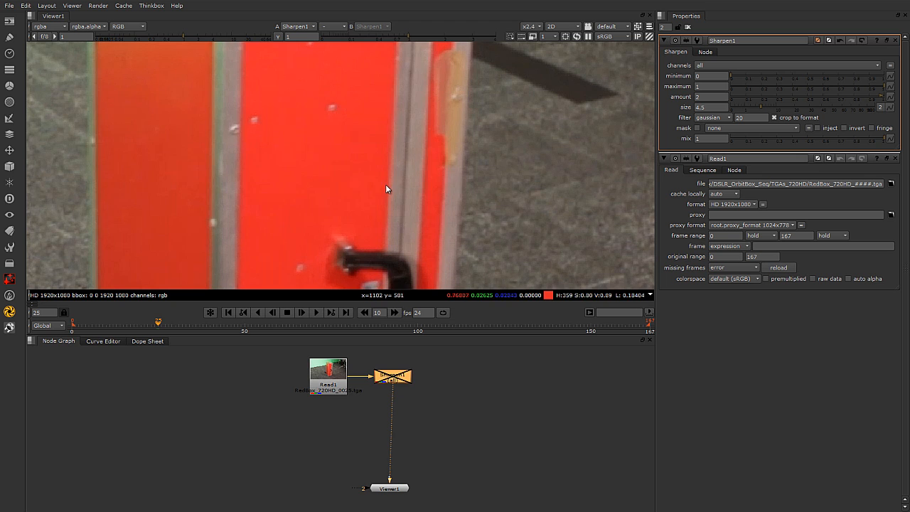
key("d")
Step: Examine the sharpened box's top corners, metal edging and latch up close
scroll(492, 394, "down", 2)
scroll(404, 175, "down", 5)
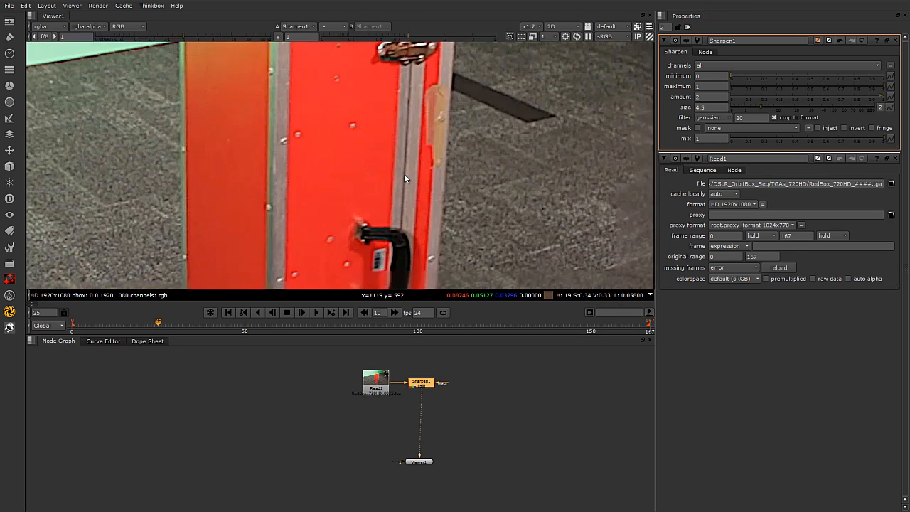
scroll(427, 195, "up", 1)
middle_click_drag(435, 195, 454, 263)
scroll(488, 205, "up", 1)
scroll(423, 213, "up", 1)
middle_click_drag(424, 211, 436, 212)
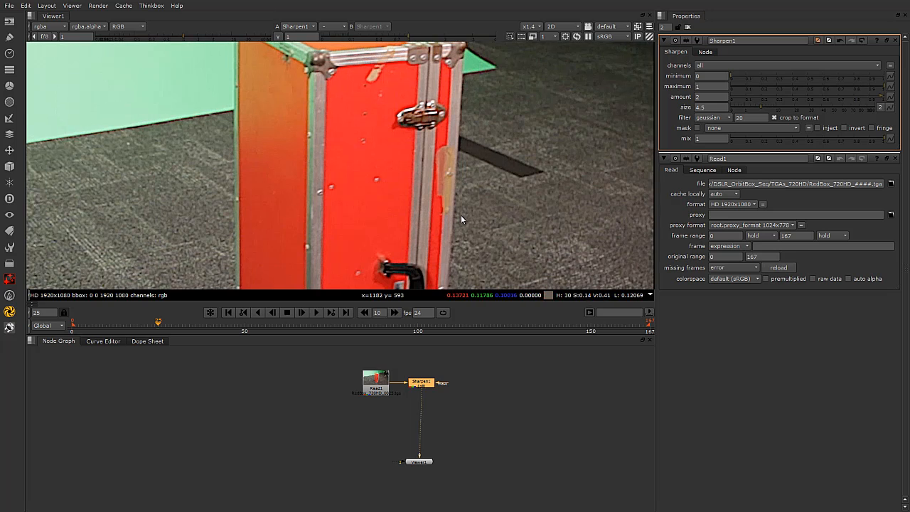
scroll(384, 204, "up", 1)
middle_click_drag(384, 204, 465, 255)
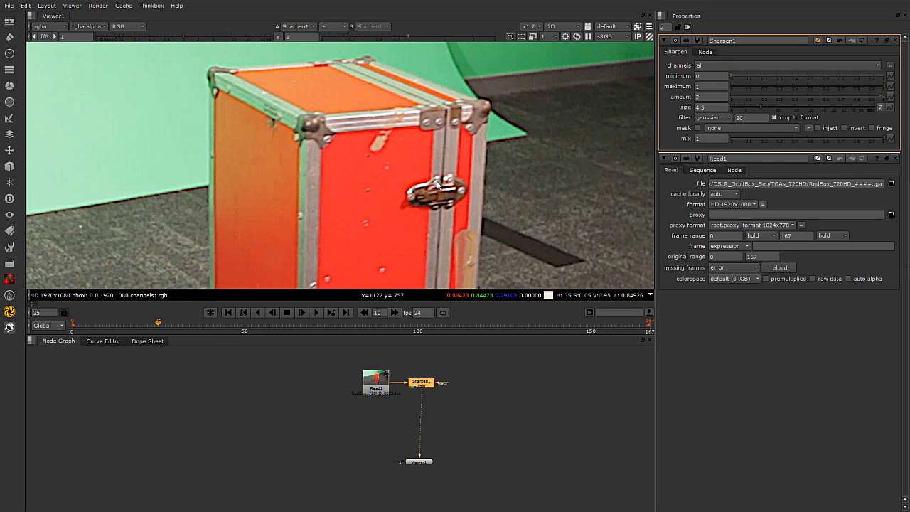
scroll(432, 171, "up", 2)
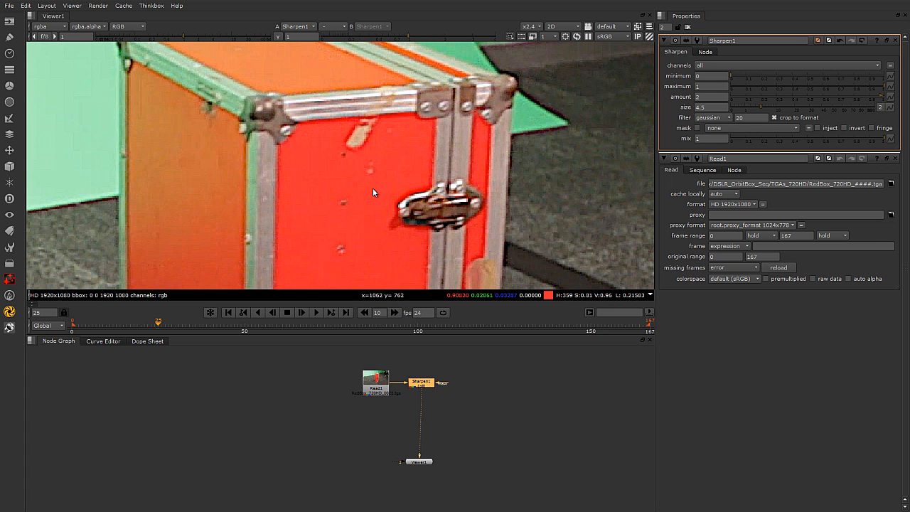
Step: Compare the top of the red box with the Sharpen node disabled and enabled
scroll(373, 188, "down", 2)
scroll(373, 188, "down", 1)
middle_click_drag(416, 139, 423, 202)
scroll(420, 192, "up", 1)
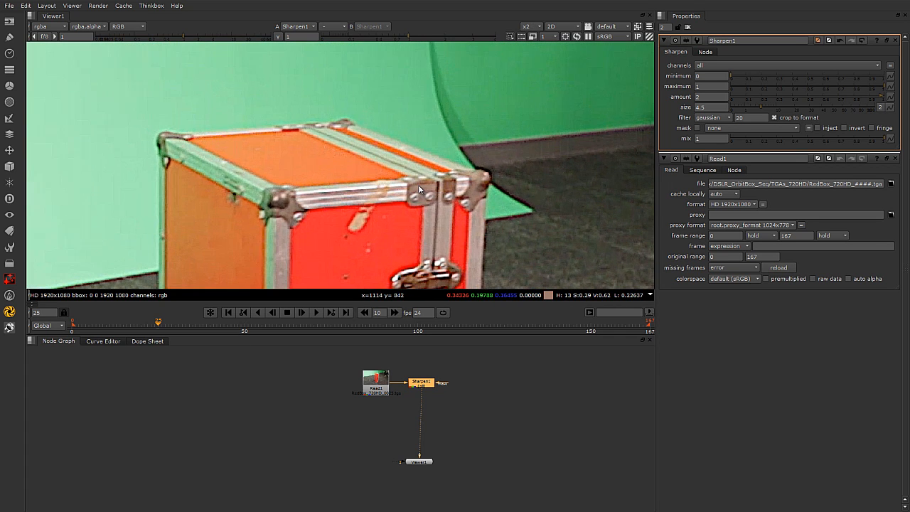
key("d")
key("d")
left_click(525, 393)
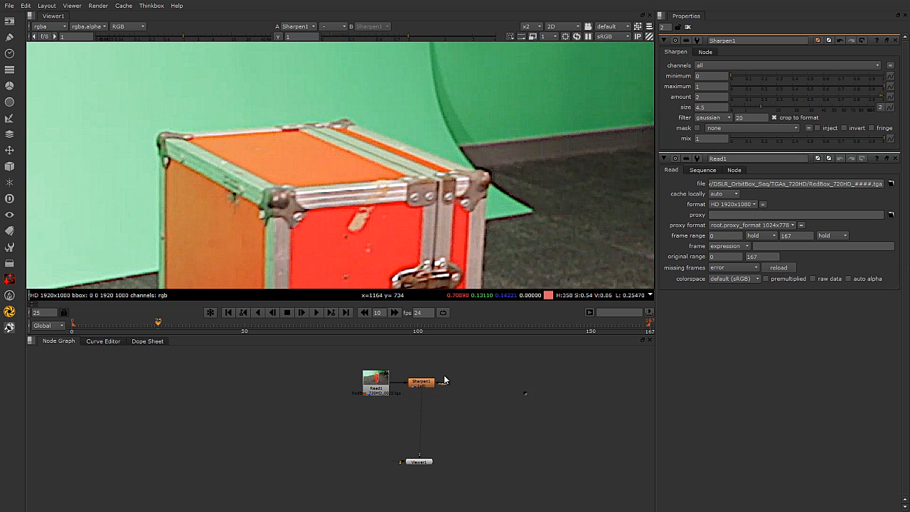
Step: Go to frame 75 and examine the sharpened box, its latch side and the surrounding carpet
left_click_drag(175, 325, 329, 329)
key("Right")
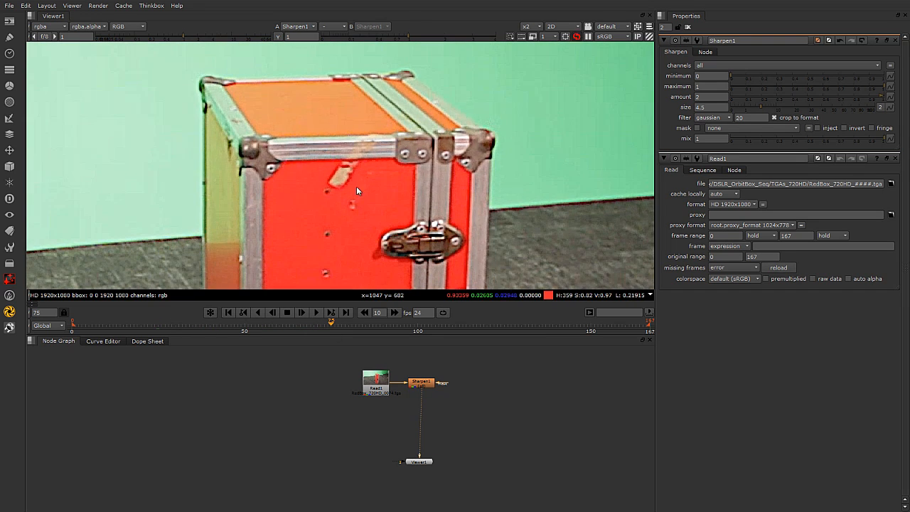
key("Right")
key("Right")
scroll(494, 437, "down", 2)
scroll(458, 149, "down", 5)
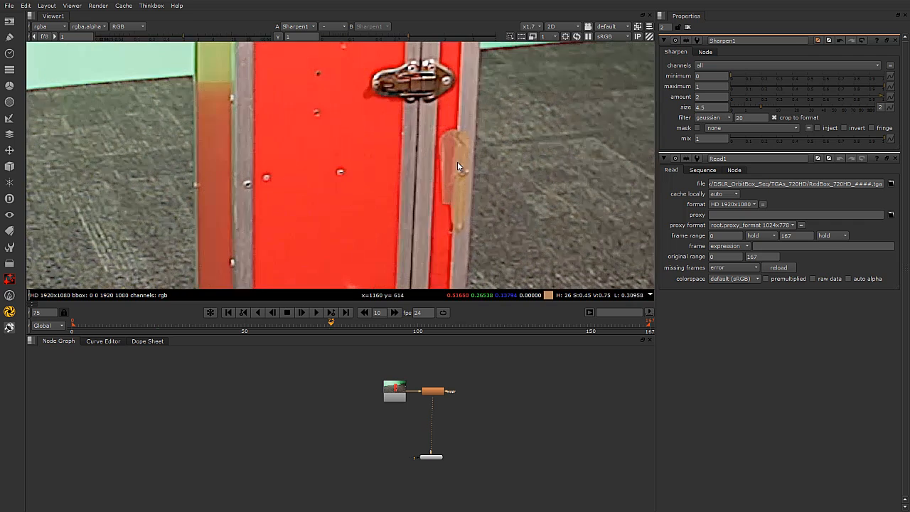
scroll(463, 170, "down", 1)
scroll(423, 213, "up", 3)
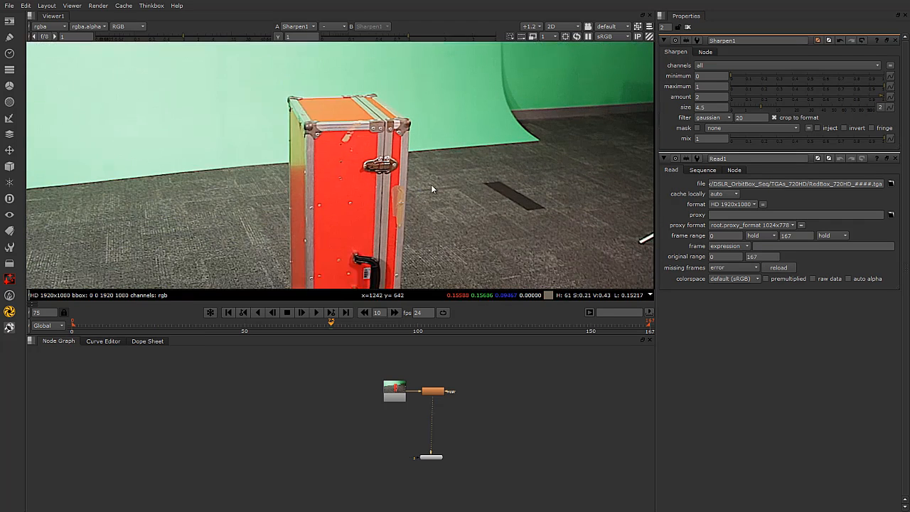
Step: Add a LensDistortion node after the Sharpen node
left_click(434, 391)
key("Tab")
type("le")
left_click(508, 441)
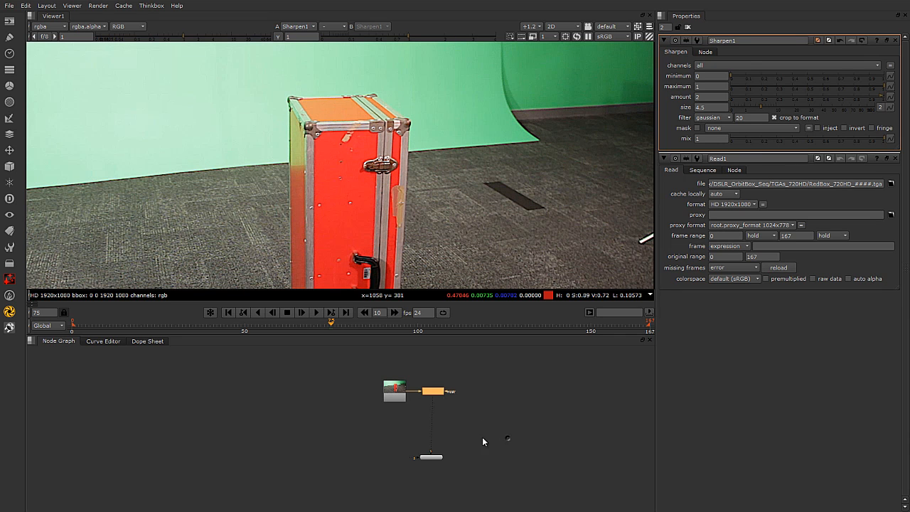
scroll(438, 418, "up", 8)
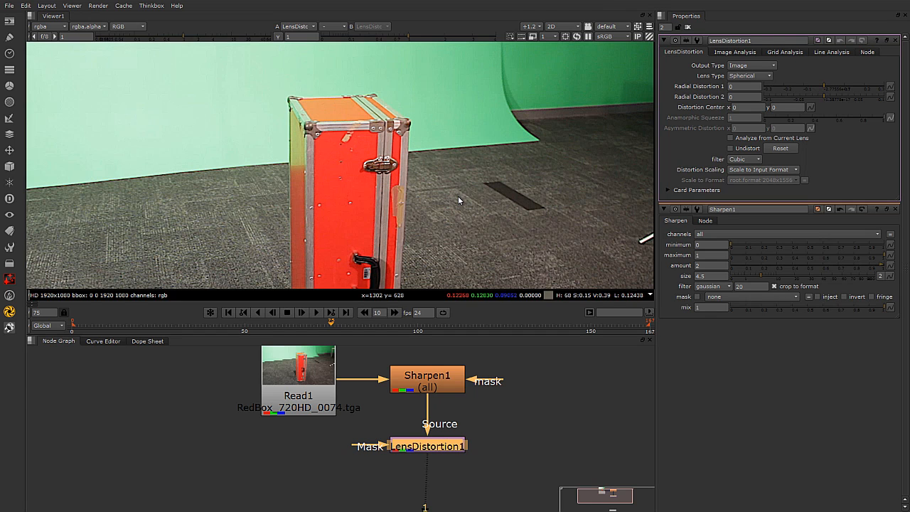
Step: Enable Undistort on the LensDistortion node and analyze the sequence over the source clip range with Free Camera motion
scroll(469, 199, "down", 1)
middle_click_drag(482, 163, 464, 188)
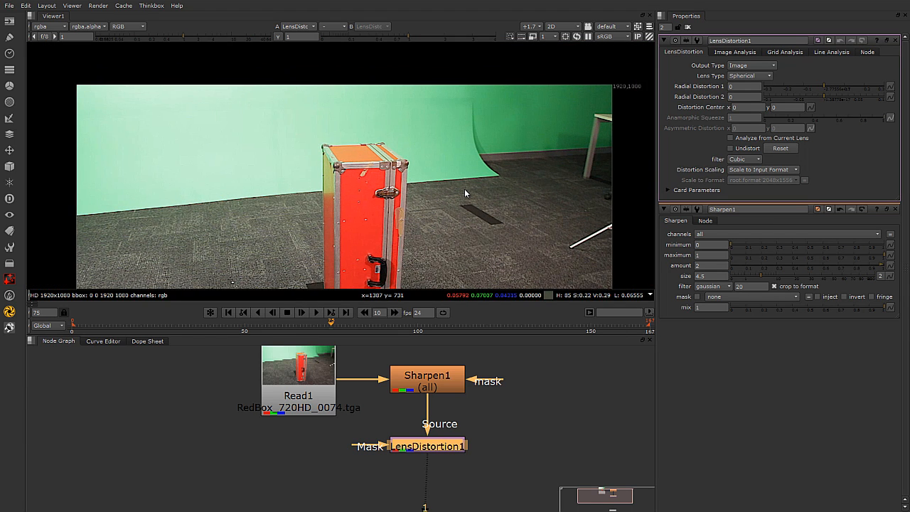
left_click(730, 148)
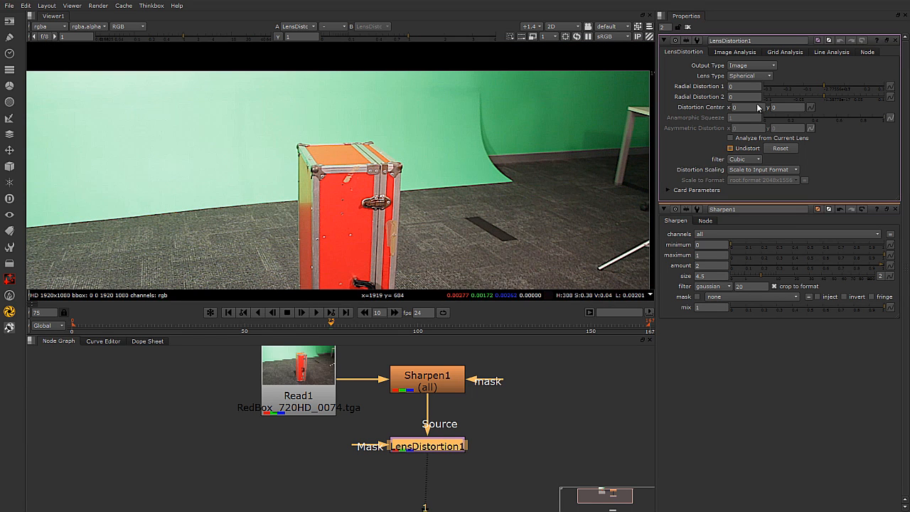
left_click(745, 52)
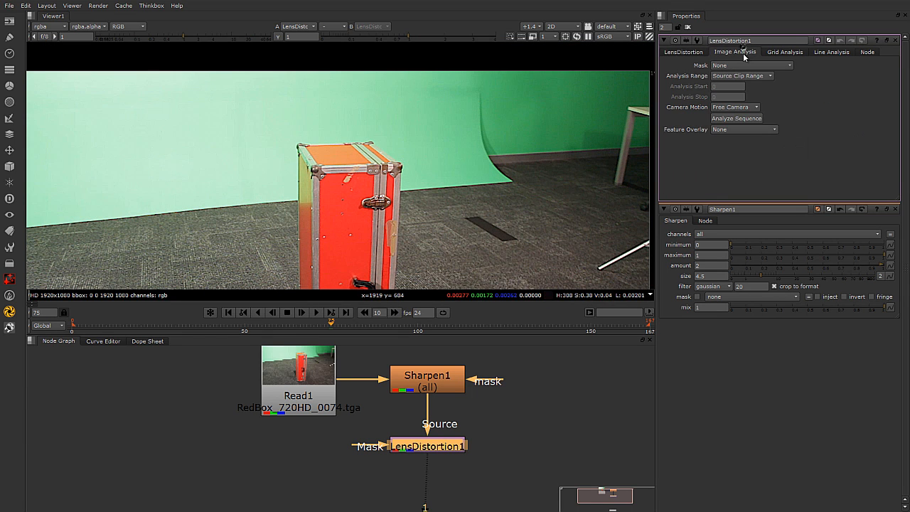
left_click(736, 119)
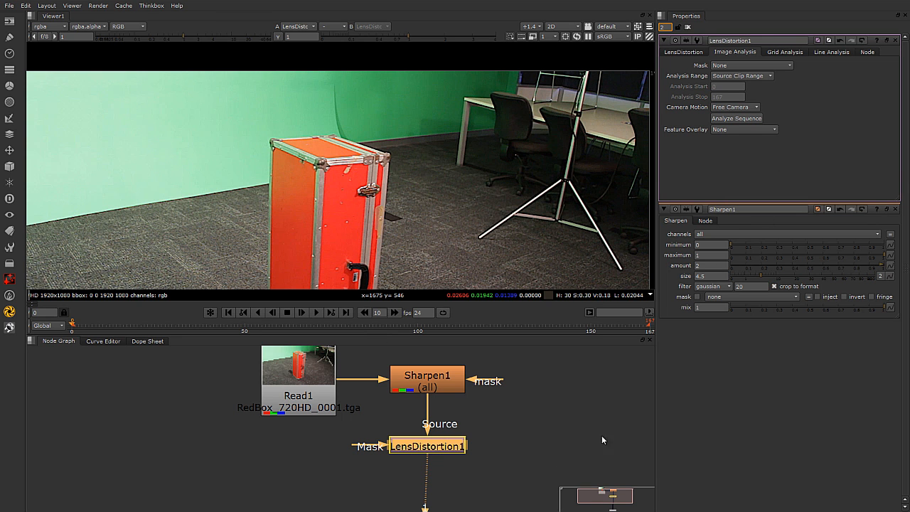
Step: Examine the analyzed radial distortion and distortion center values along with the undistorted image and its edges
left_click(503, 442)
scroll(509, 446, "down", 4)
scroll(512, 446, "up", 3)
middle_click_drag(511, 439, 437, 420)
left_click(397, 429)
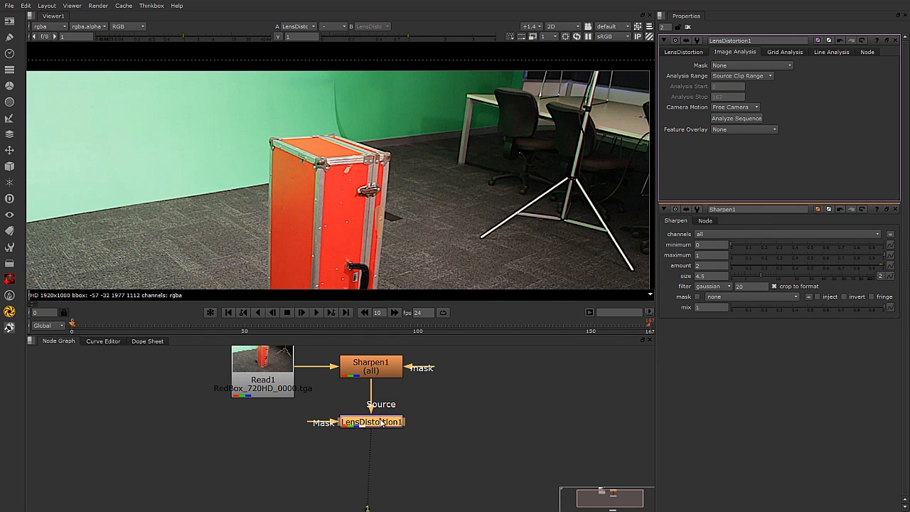
left_click(684, 52)
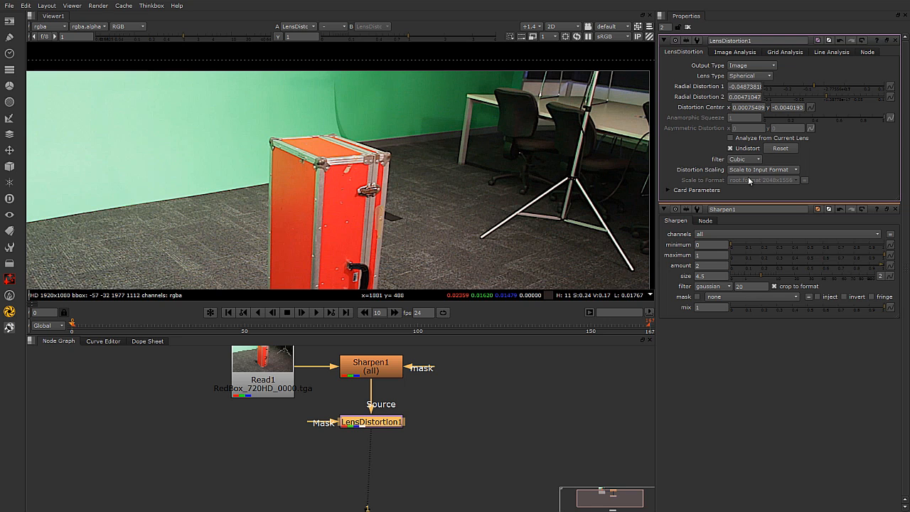
scroll(525, 178, "down", 3)
middle_click_drag(492, 169, 442, 126)
scroll(493, 151, "up", 4)
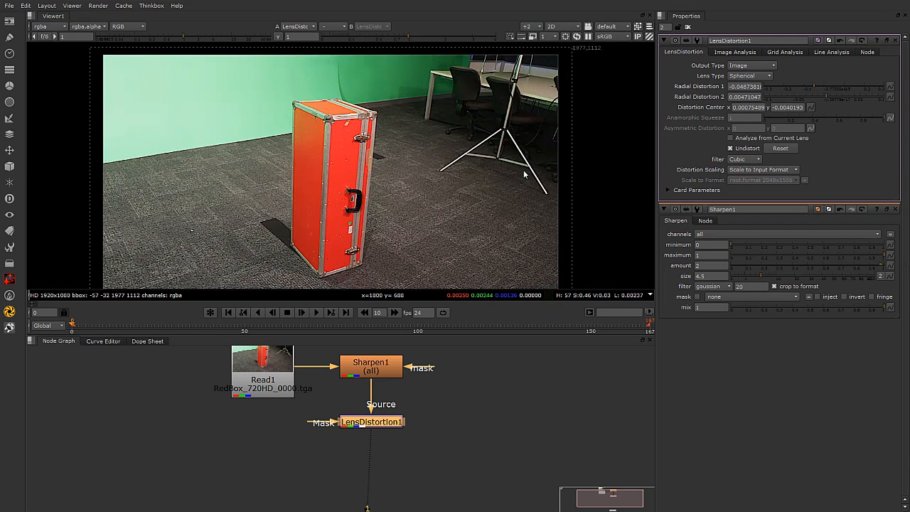
Step: Compare the full frame with the LensDistortion node's Undistort option turned off and on again
left_click(730, 148)
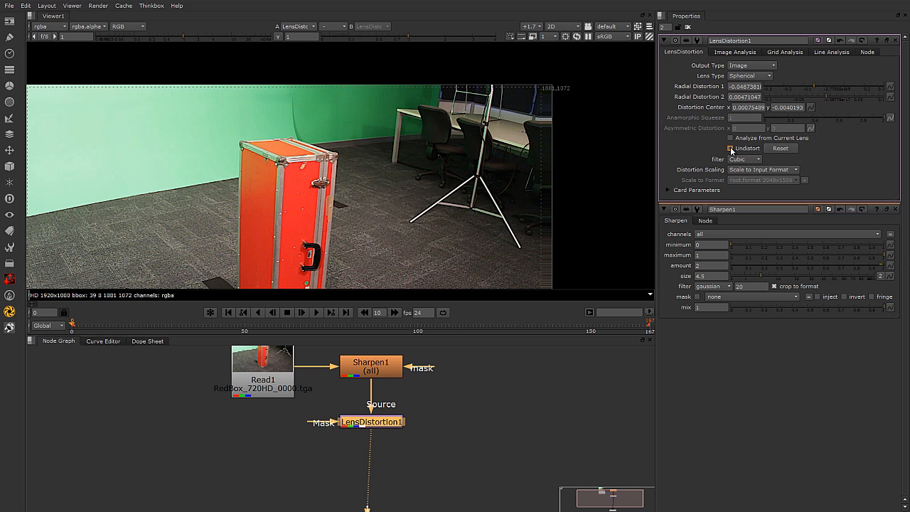
left_click(731, 148)
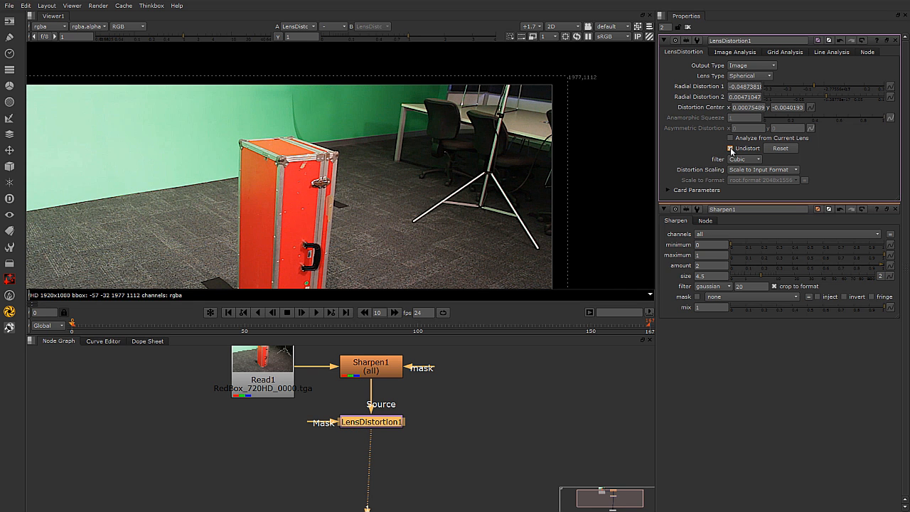
middle_click_drag(425, 165, 517, 143)
scroll(517, 145, "down", 2)
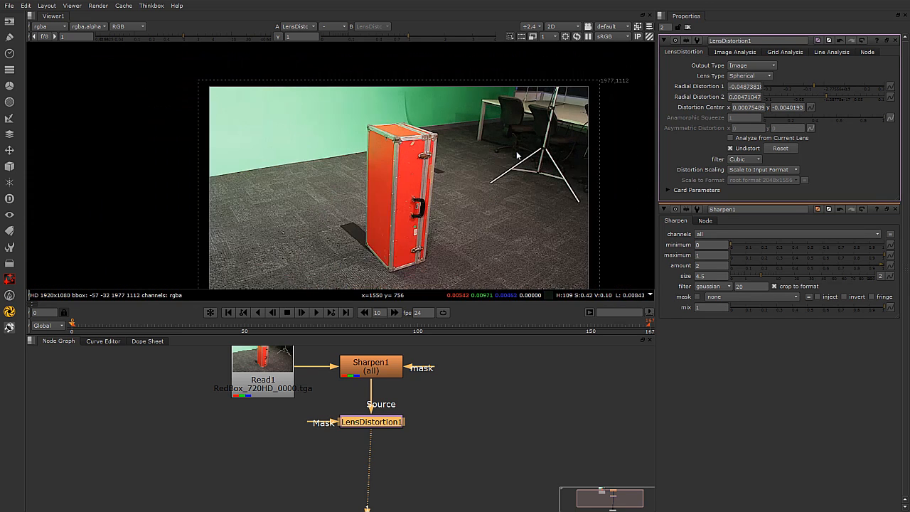
middle_click_drag(528, 175, 512, 162)
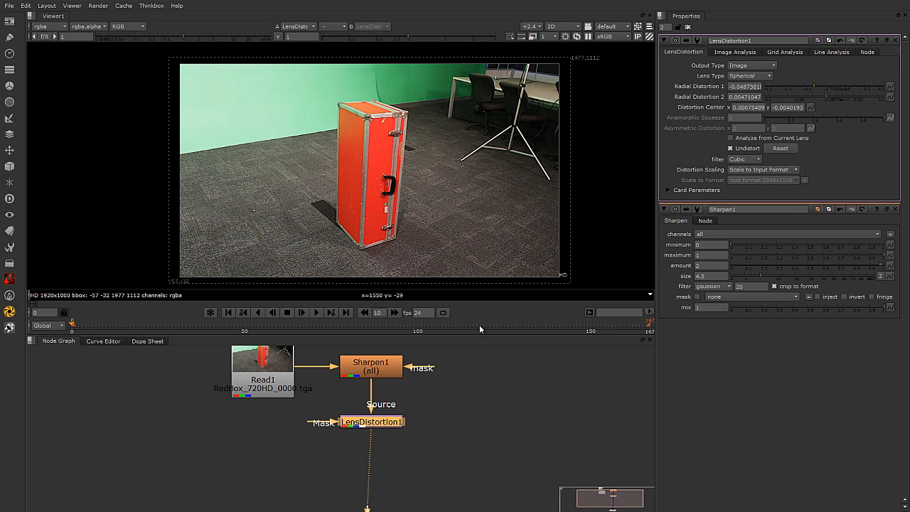
Step: Align the Viewer node straight below the LensDistortion node in the node graph
middle_click_drag(454, 430, 458, 438)
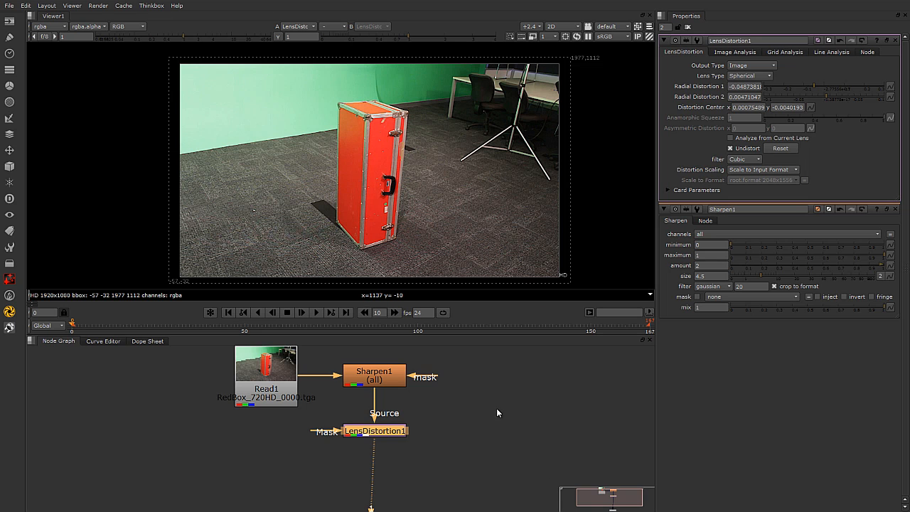
middle_click_drag(446, 503, 440, 440)
left_click_drag(376, 497, 381, 508)
scroll(415, 449, "down", 2)
scroll(415, 464, "up", 1)
middle_click_drag(415, 444, 417, 475)
scroll(408, 444, "down", 1)
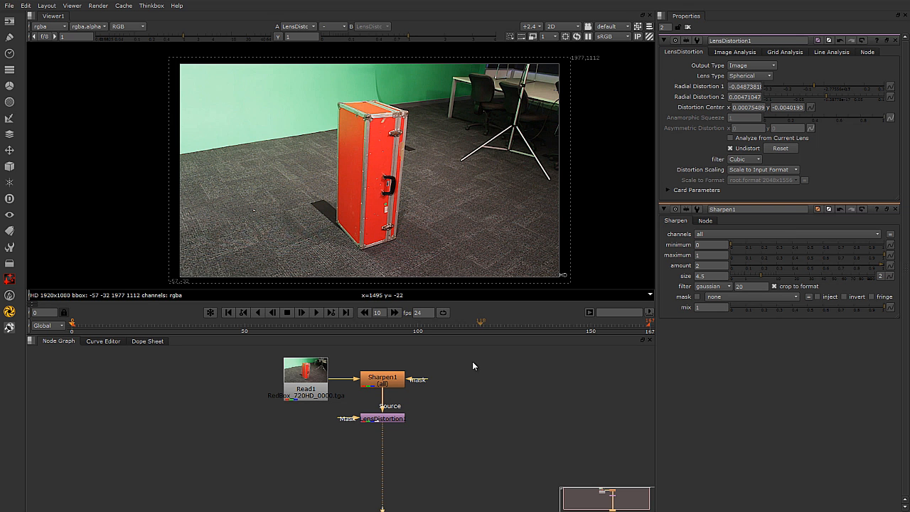
middle_click_drag(393, 453, 394, 443)
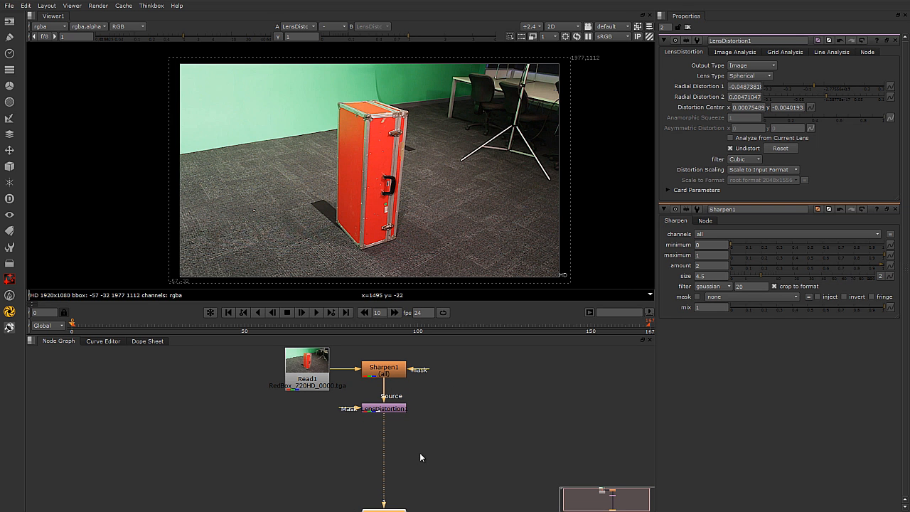
Step: Add a CameraTracker node after the LensDistortion node and space it out below it
left_click(387, 411)
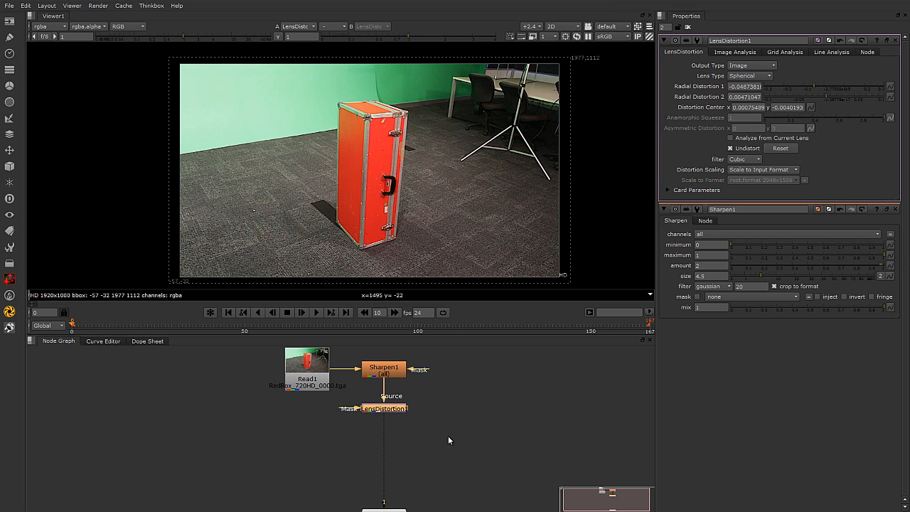
key("Tab")
type("cam")
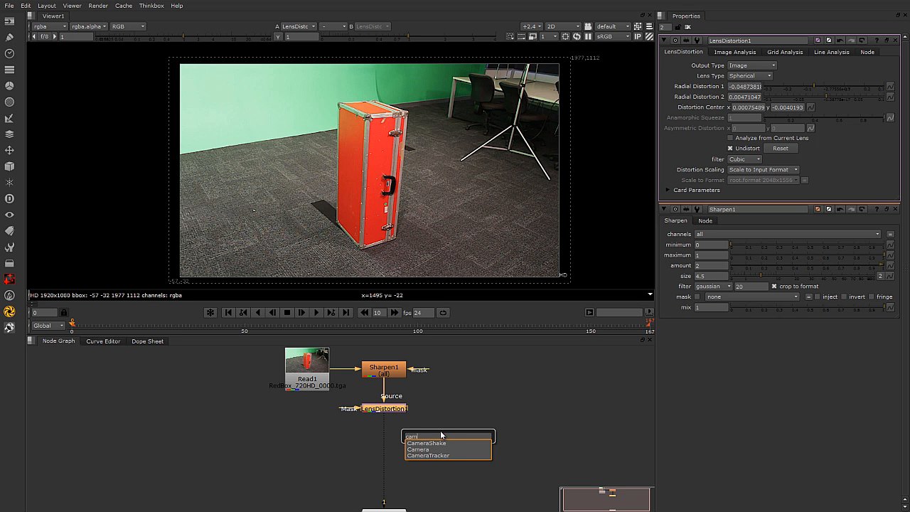
left_click(435, 456)
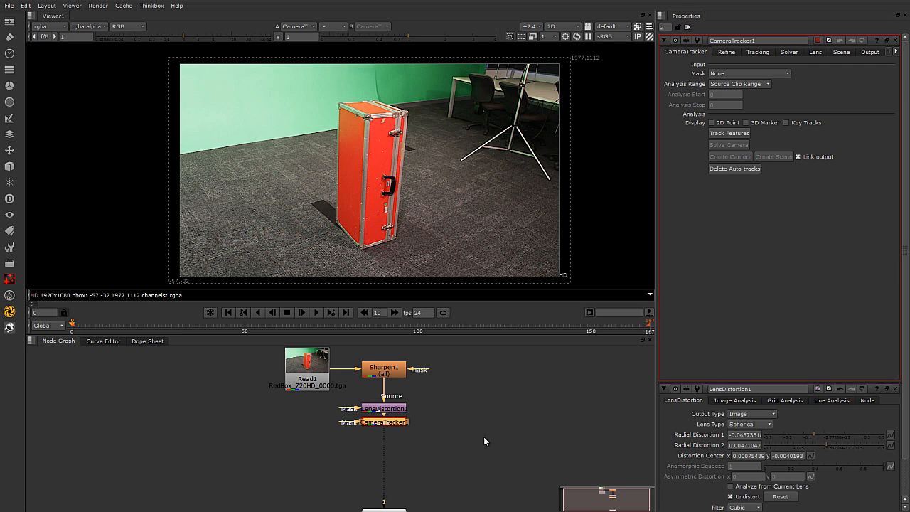
middle_click_drag(447, 419, 448, 441)
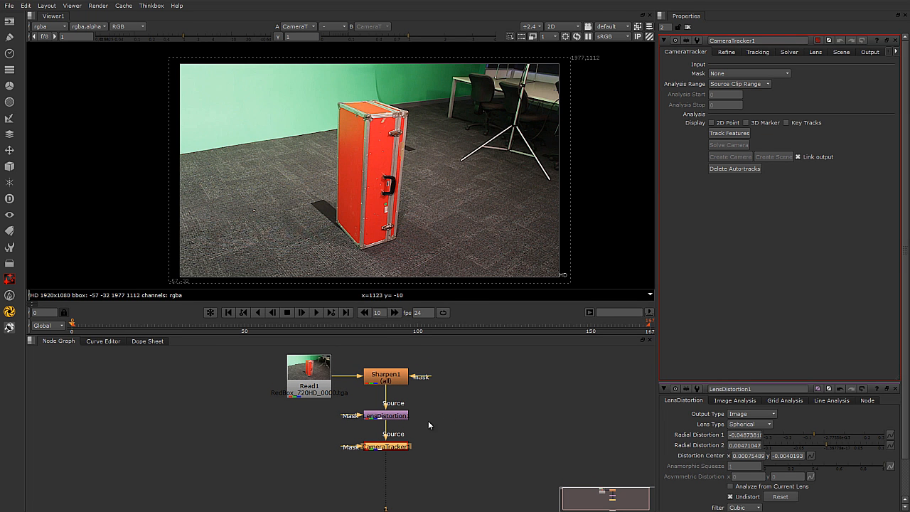
Step: Enlarge the viewer area above the node graph and fit the whole frame in it
scroll(439, 182, "up", 1)
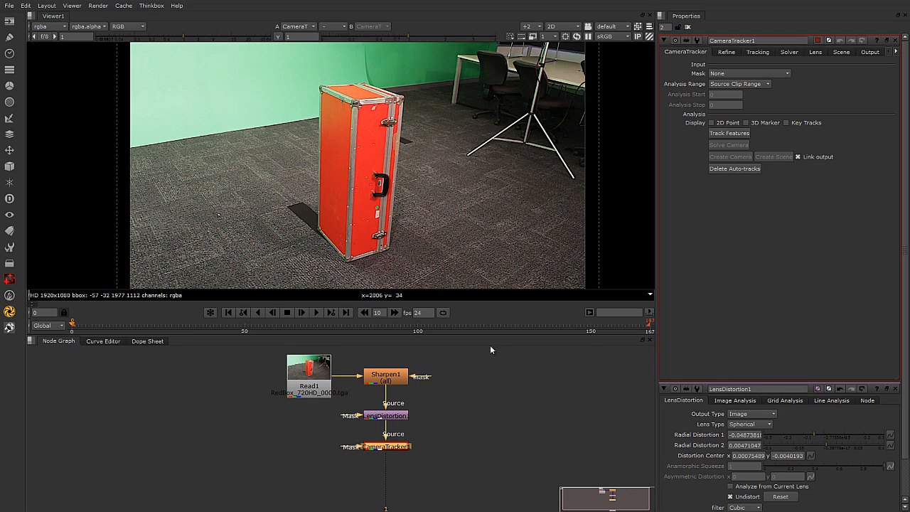
left_click_drag(490, 335, 494, 363)
middle_click_drag(506, 238, 522, 239)
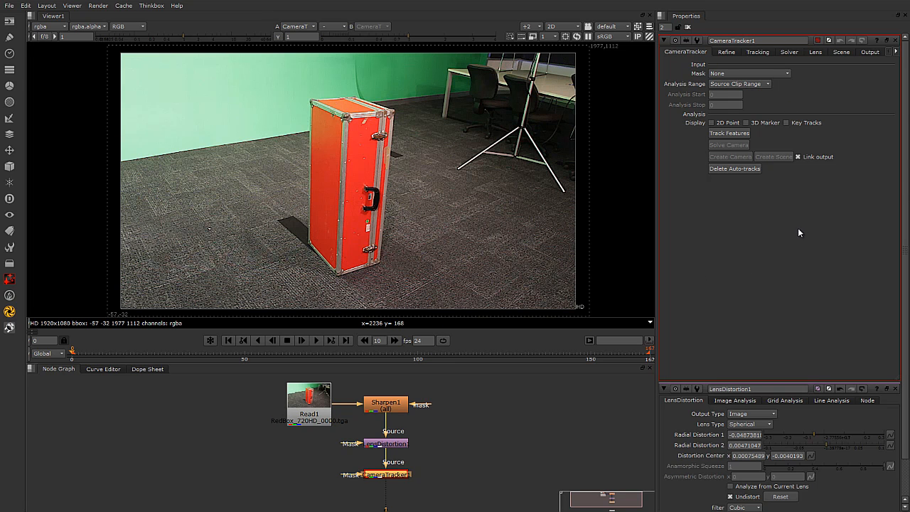
Step: Set the CameraTracker's lens distortion mode to Known Lens
left_click(816, 53)
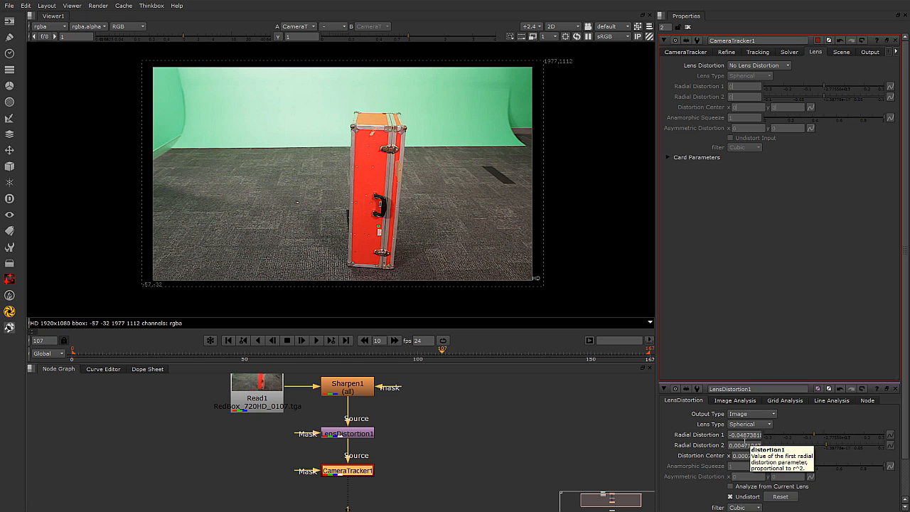
left_click(752, 435)
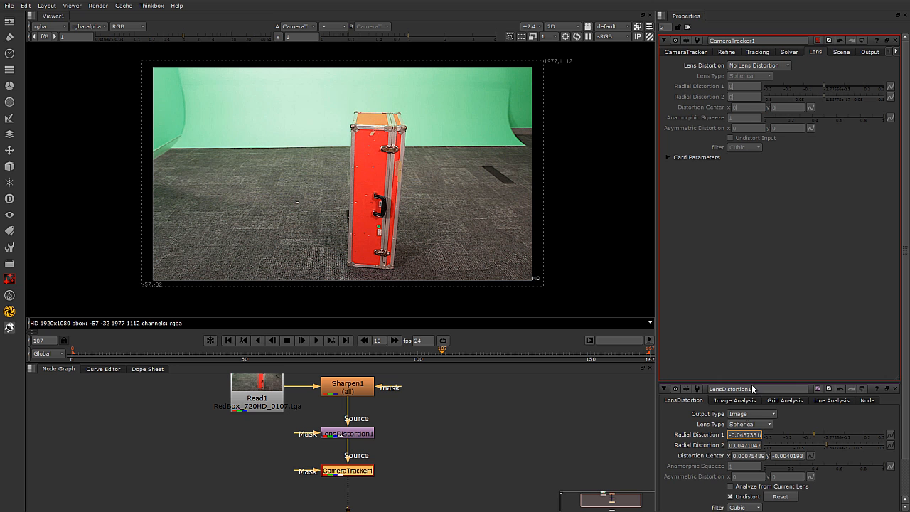
left_click(758, 65)
left_click(755, 75)
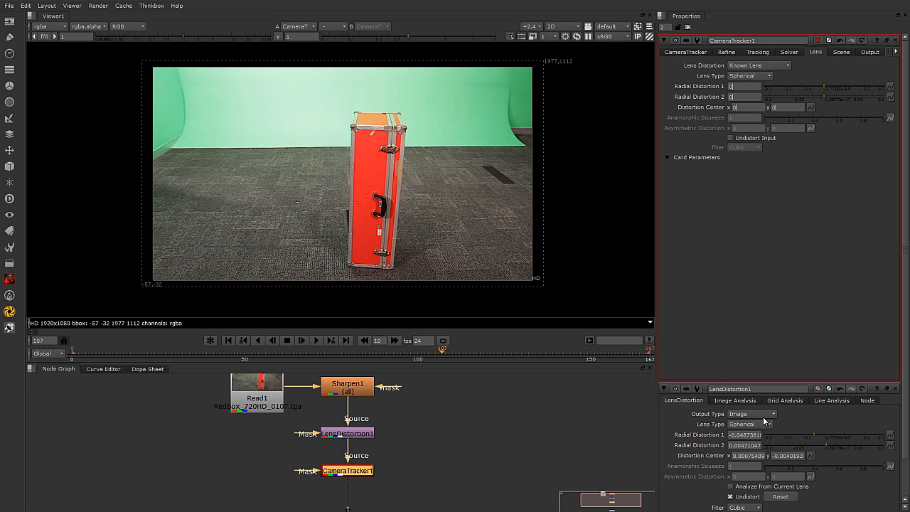
Step: Copy the LensDistortion node's Radial Distortion 1 and 2 and Distortion Center x and y values into the CameraTracker's lens settings
left_click(743, 436)
left_click_drag(744, 437, 745, 85)
left_click_drag(746, 446, 745, 97)
left_click_drag(754, 457, 747, 107)
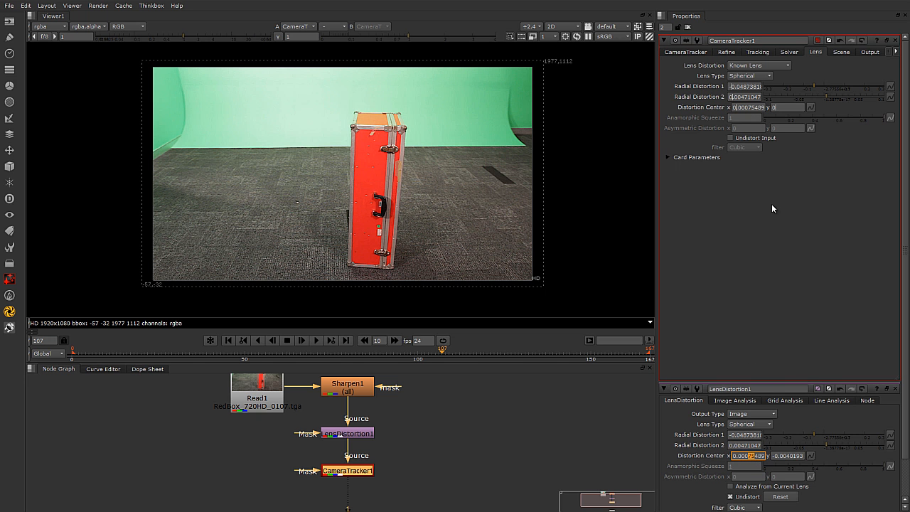
left_click_drag(788, 457, 800, 108)
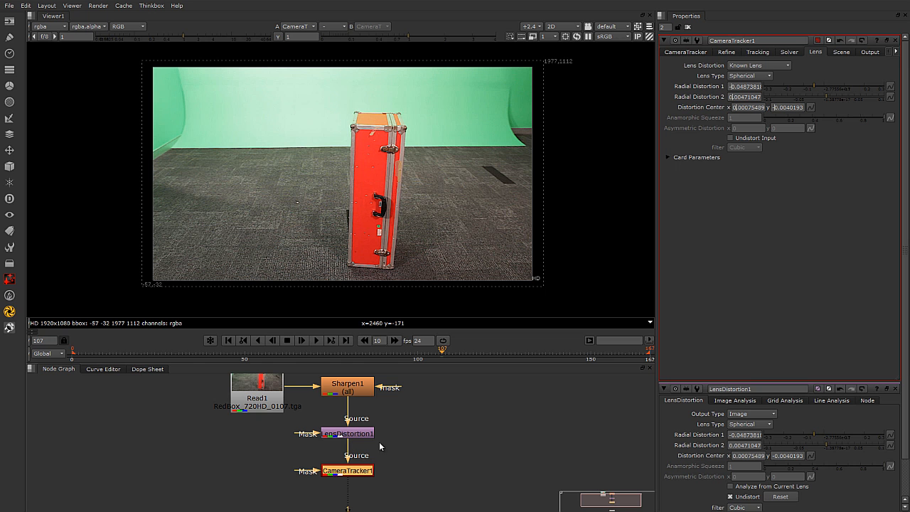
Step: Disable the LensDistortion node feeding the CameraTracker, then reselect the CameraTracker node
left_click(359, 433)
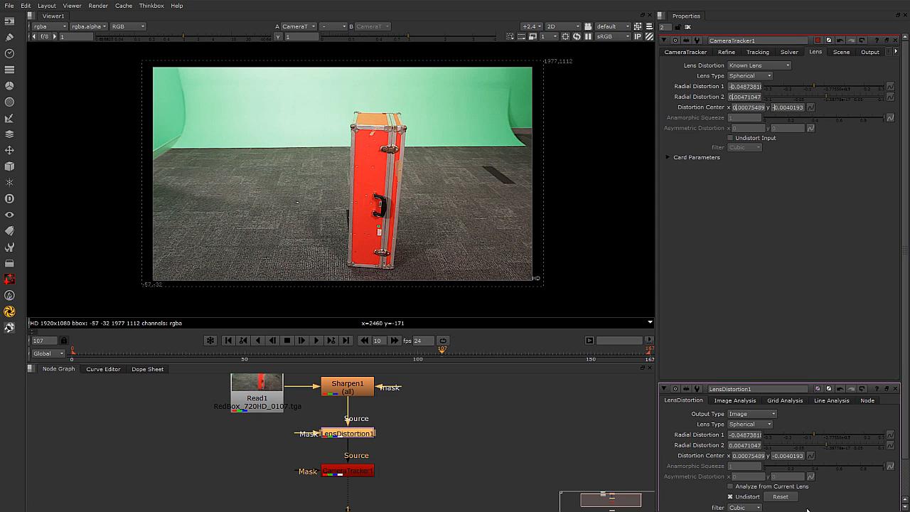
left_click(383, 441)
left_click(371, 434)
key("d")
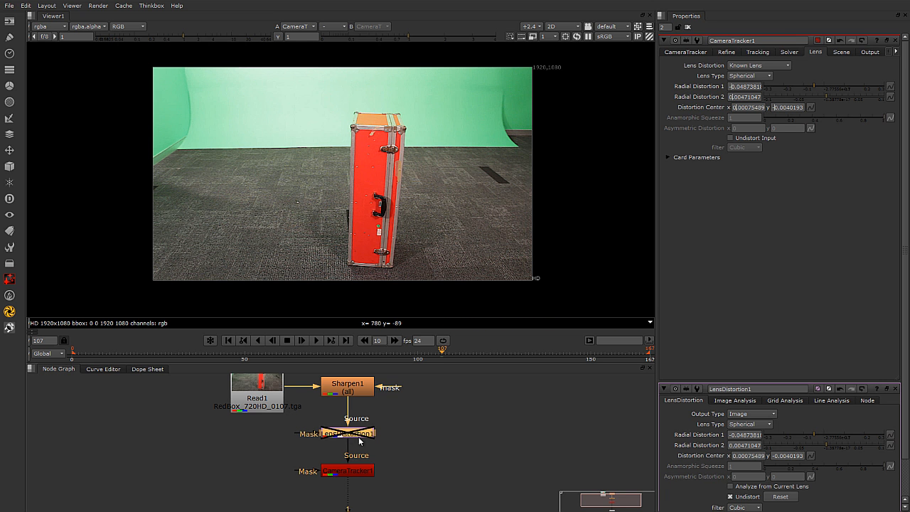
left_click(754, 298)
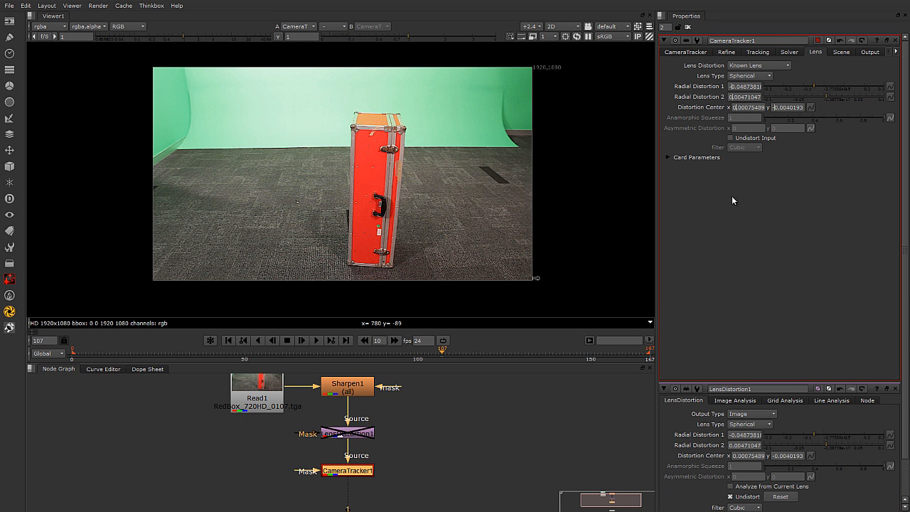
Step: Set the CameraTracker's film back size with the Canon DSLR preset for Rebel 550D 600D 650D T2i T3i T4i Video
left_click(791, 53)
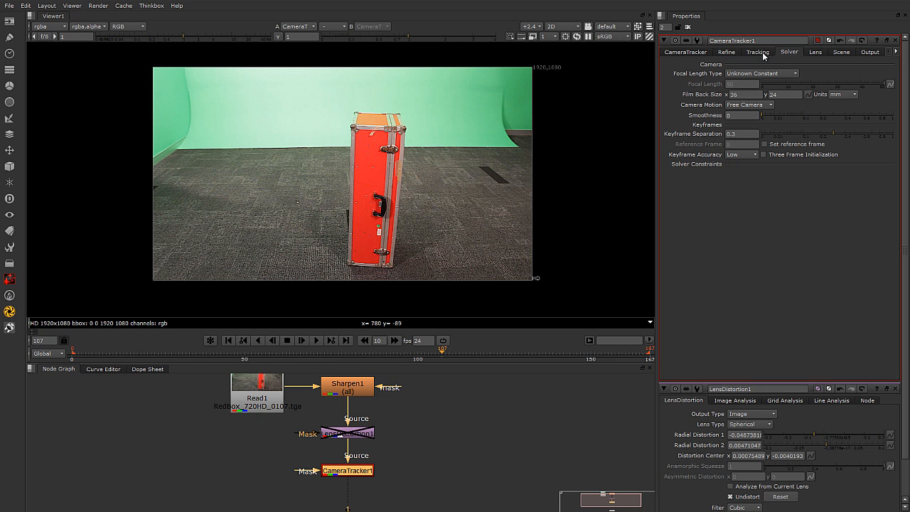
left_click(697, 40)
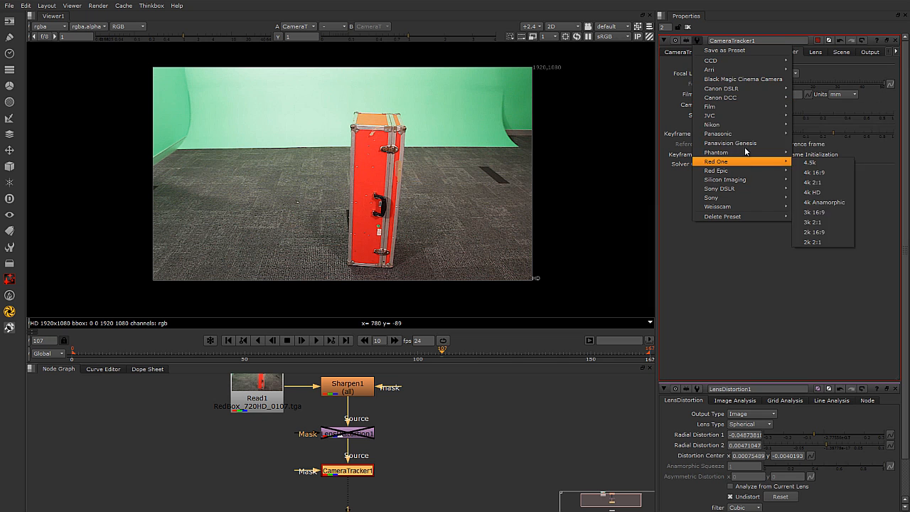
mouse_move(733, 93)
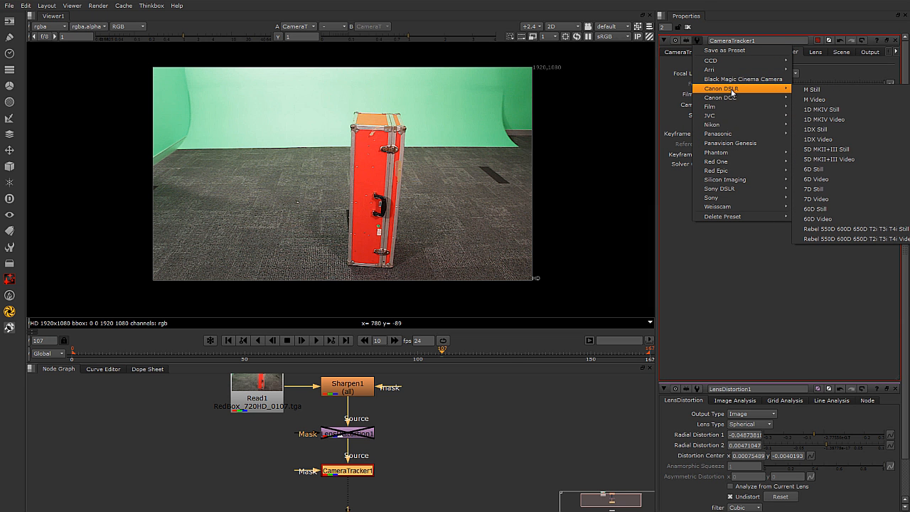
left_click(842, 238)
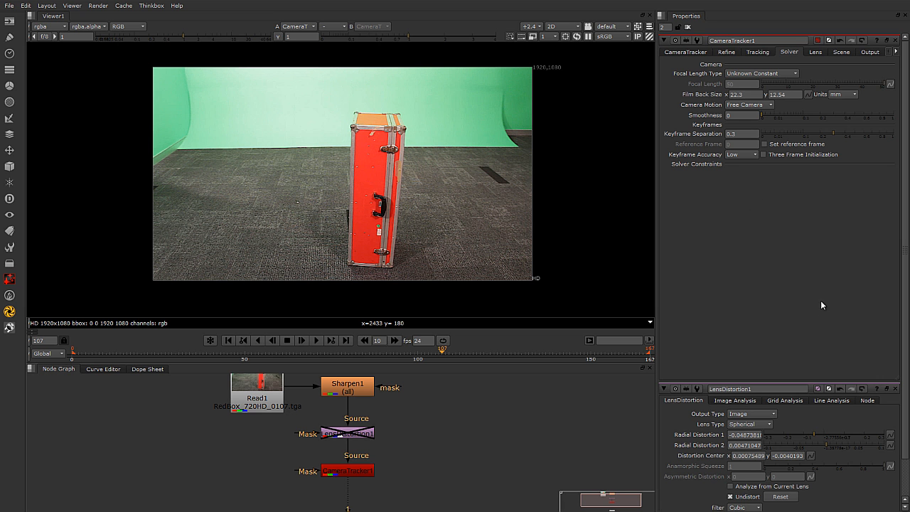
Step: Turn on Preview Features for the CameraTracker and set the Number of Features to 1000
left_click(757, 52)
left_click(725, 113)
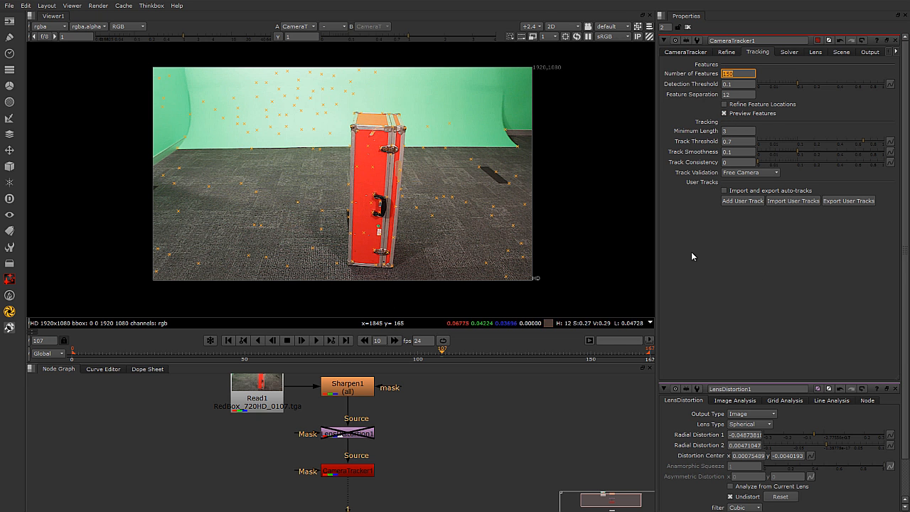
type("8")
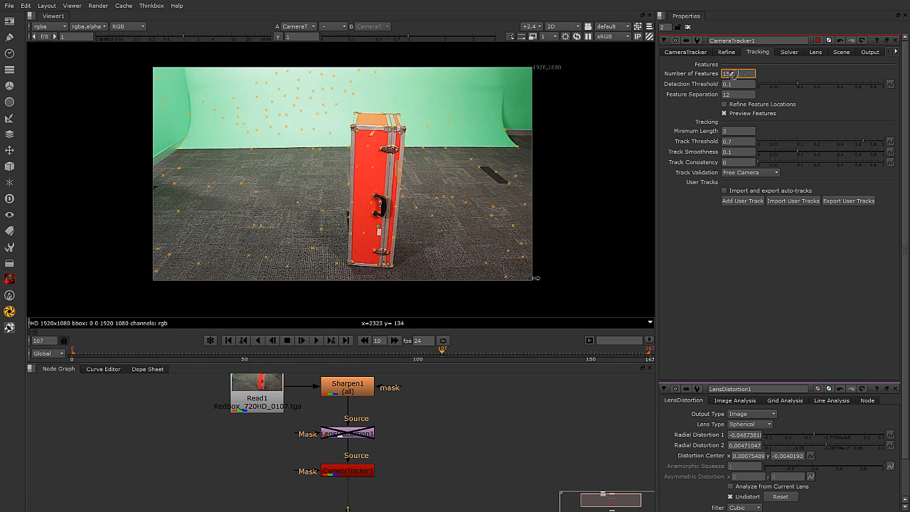
type("00")
left_click_drag(742, 75, 670, 83)
type("100")
left_click(737, 247)
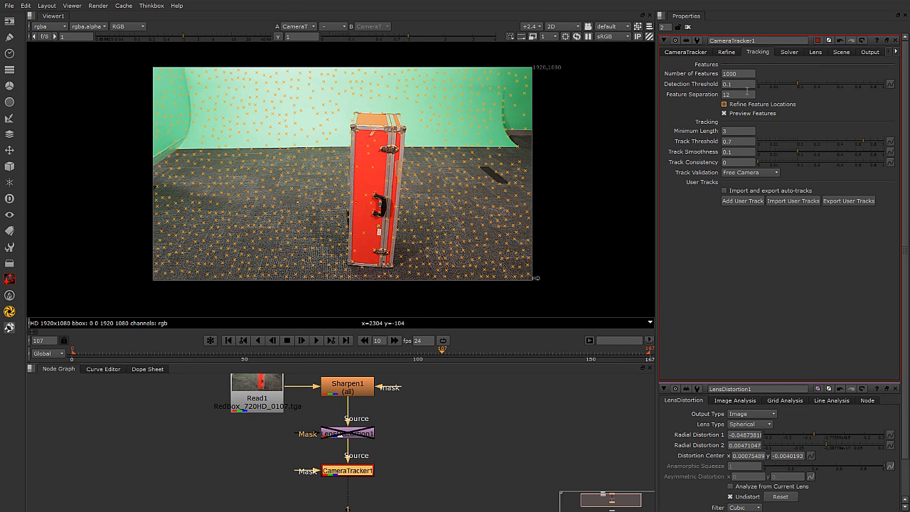
Step: Raise the Keyframe Accuracy in the CameraTracker's solver settings
left_click(727, 52)
left_click(790, 53)
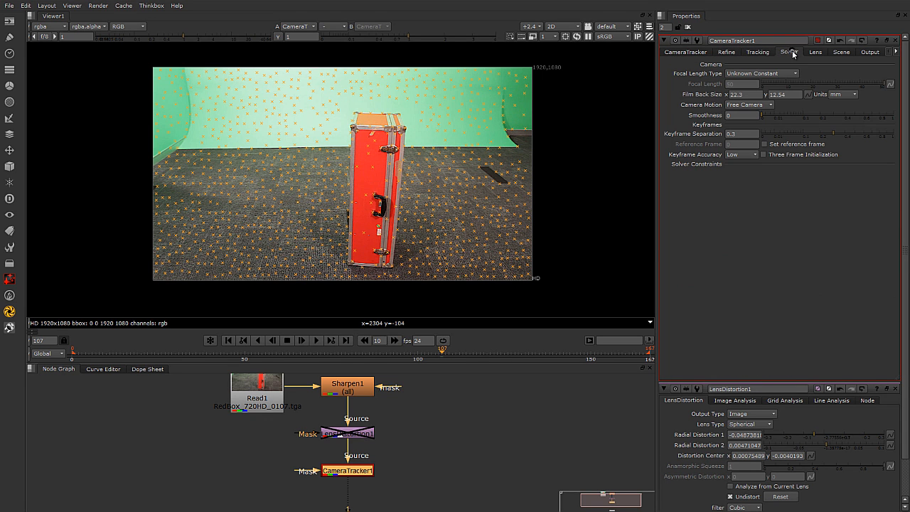
left_click(742, 154)
left_click(747, 174)
Step: Track the features over the Source Clip Range with the CameraTracker
left_click(727, 54)
left_click(696, 54)
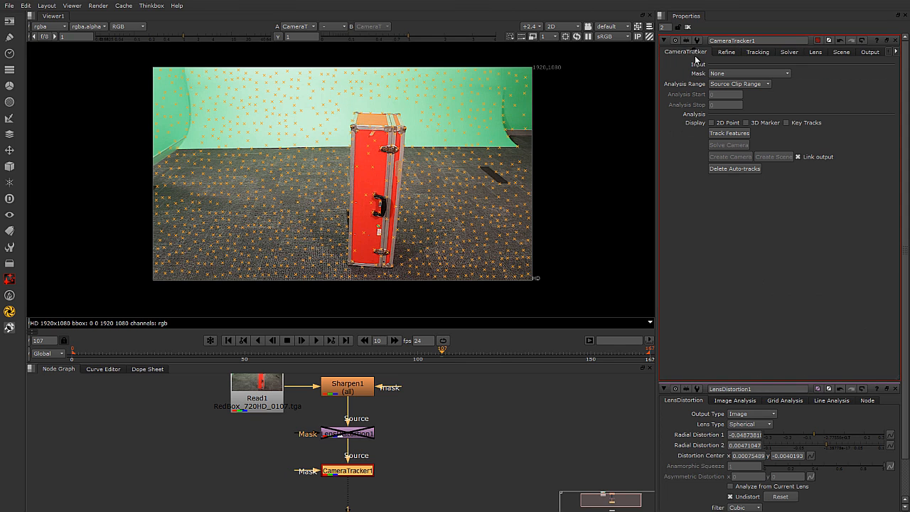
left_click(734, 134)
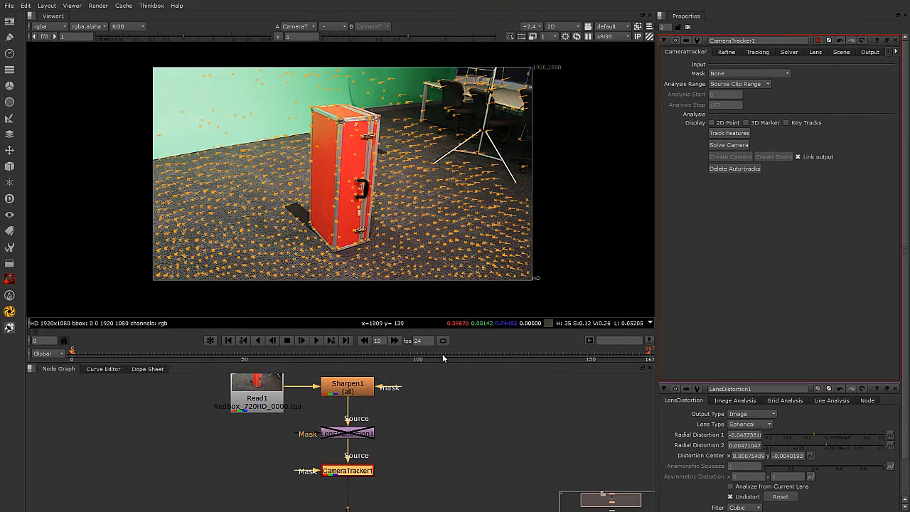
Step: Review the feature tracks at frames across the clip and solve the camera
left_click_drag(334, 357, 241, 356)
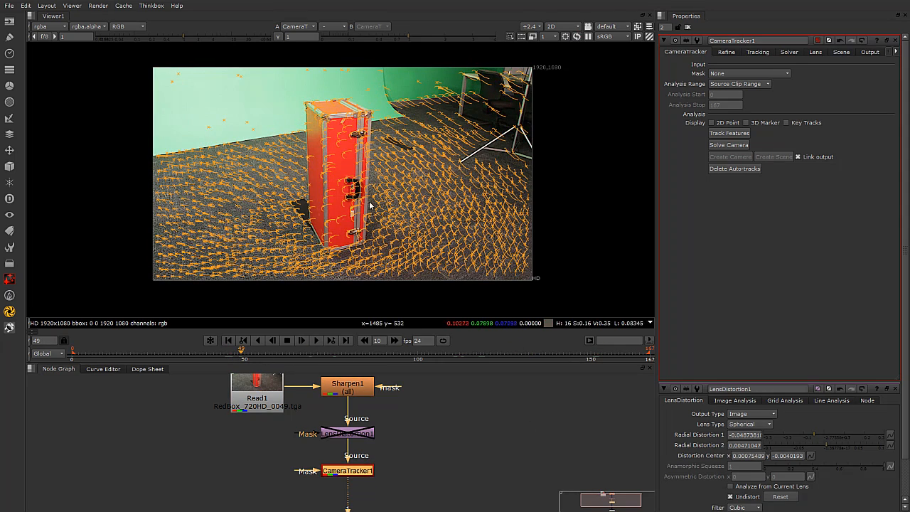
left_click_drag(352, 355, 504, 358)
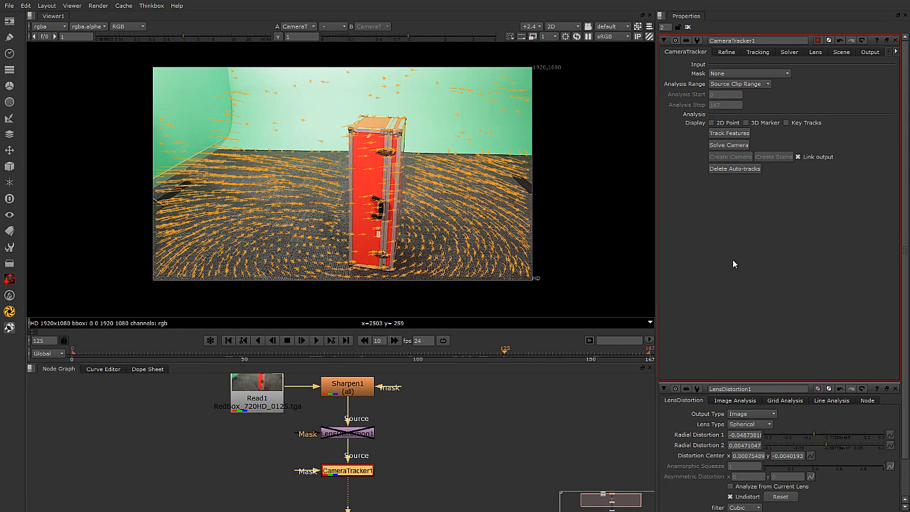
left_click(727, 145)
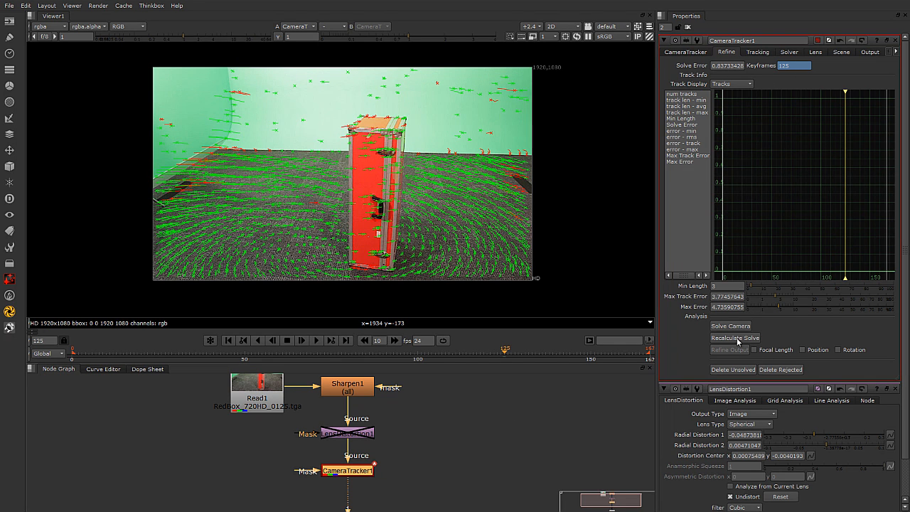
Step: Set the minimum track length to 13 in the CameraTracker's refinement settings, checking the rejected tracks at frame 42
left_click_drag(755, 288, 769, 286)
left_click_drag(349, 349, 236, 346)
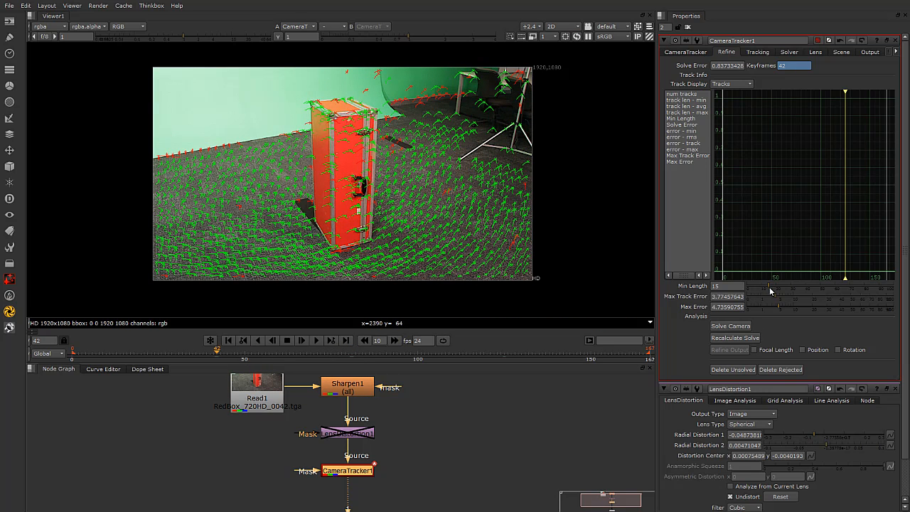
left_click_drag(769, 287, 767, 288)
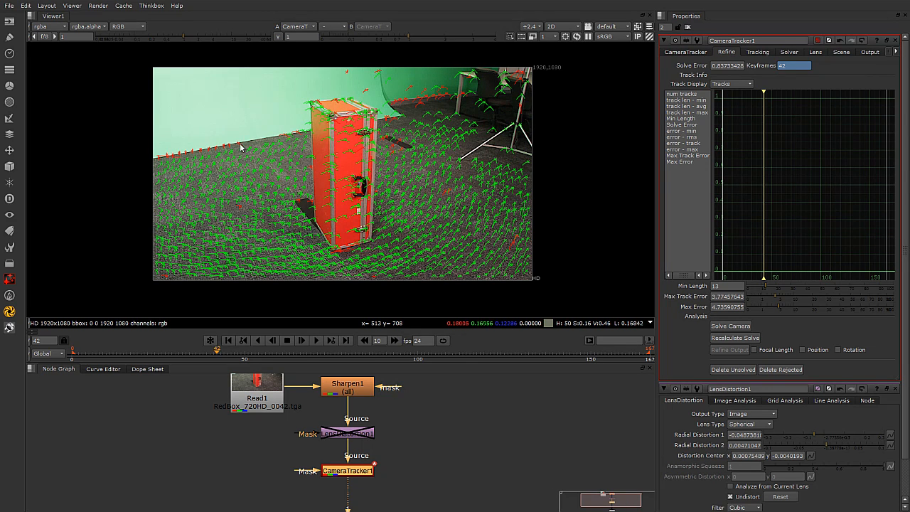
mouse_move(167, 156)
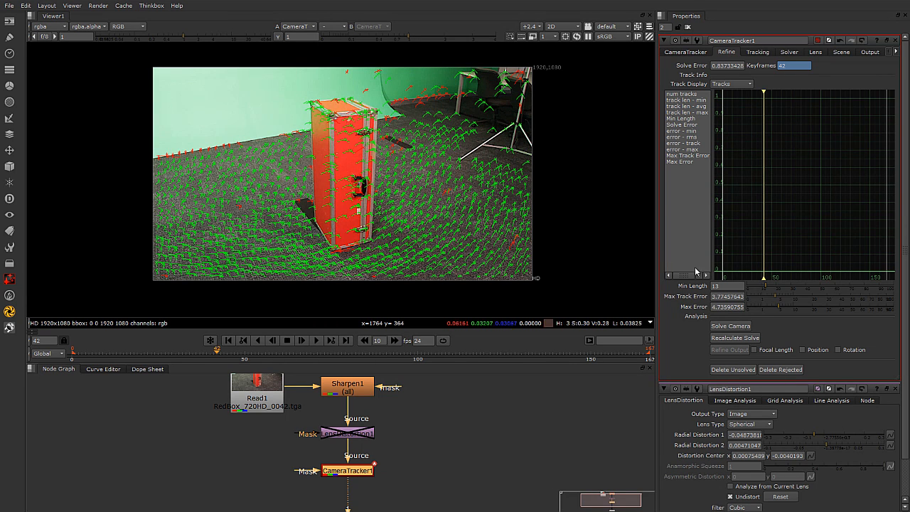
Step: Lower the Max Track Error to 1.7 and the Max Error to 3.4
left_click(774, 298)
left_click_drag(770, 300, 766, 299)
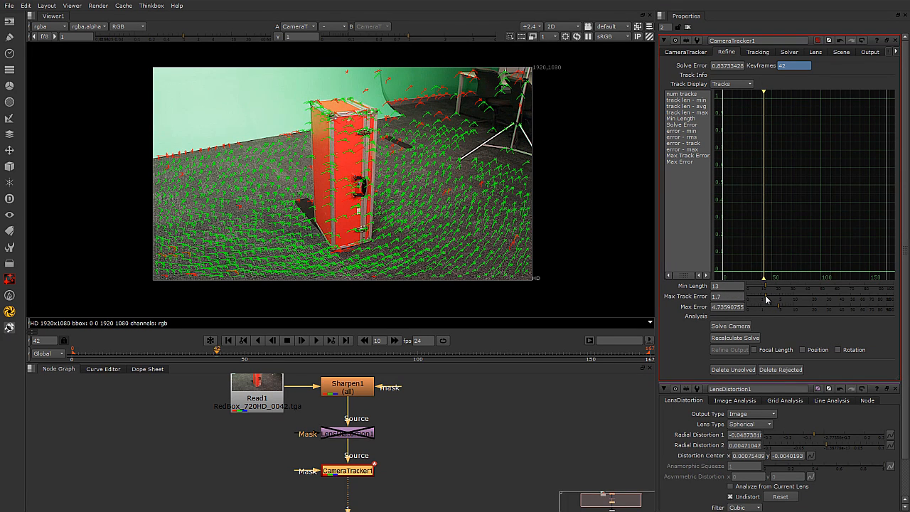
left_click(777, 308)
left_click_drag(775, 308, 772, 308)
Step: Delete all rejected and unsolved tracks and check the remaining tracks through to frame 101
left_click(785, 370)
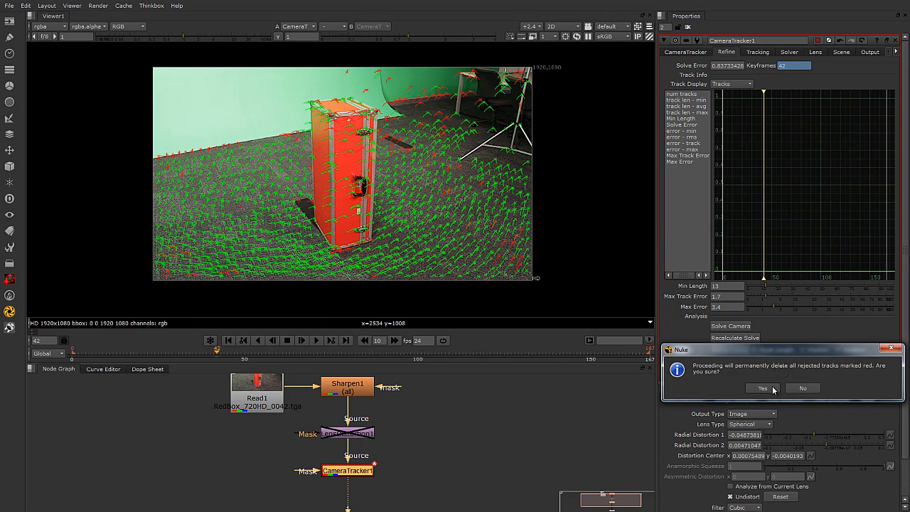
left_click(764, 389)
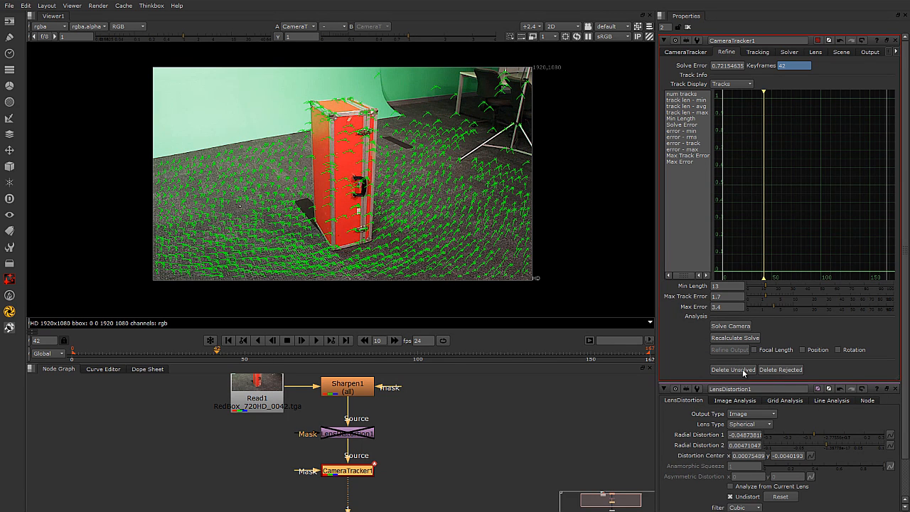
left_click(746, 371)
left_click(724, 385)
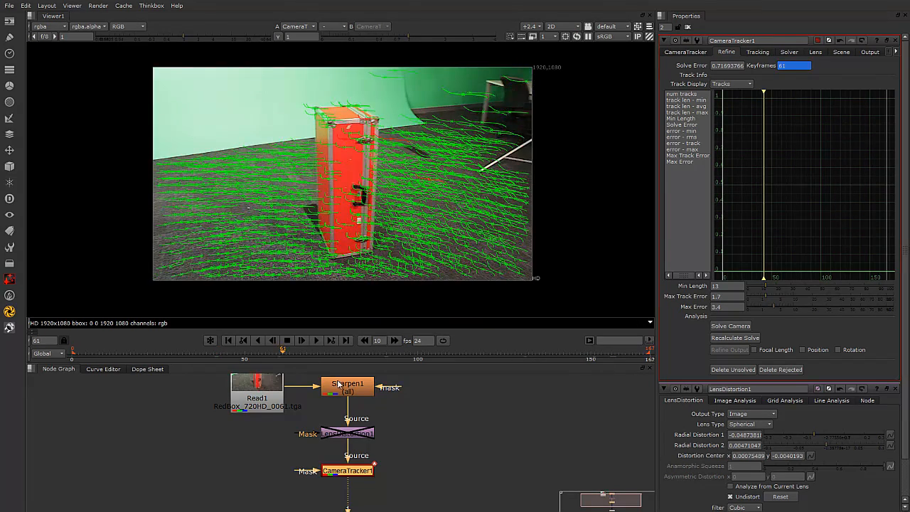
left_click_drag(242, 357, 422, 359)
left_click(460, 399)
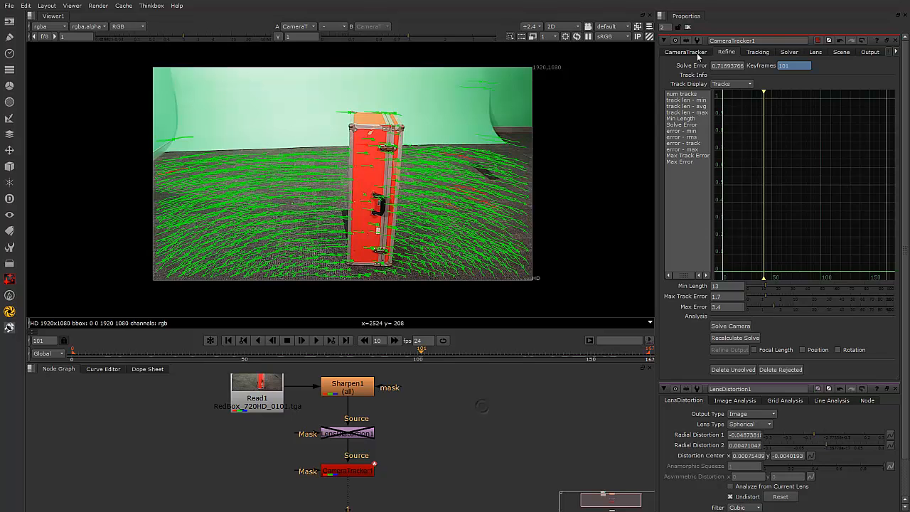
Step: Create a linked scene from the solved camera and enlarge the node graph area to show the whole node tree
left_click(696, 52)
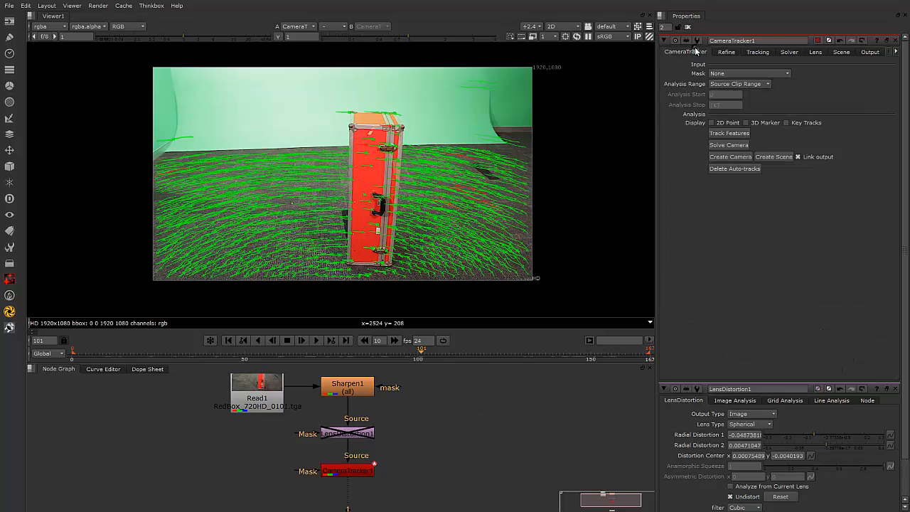
left_click(784, 158)
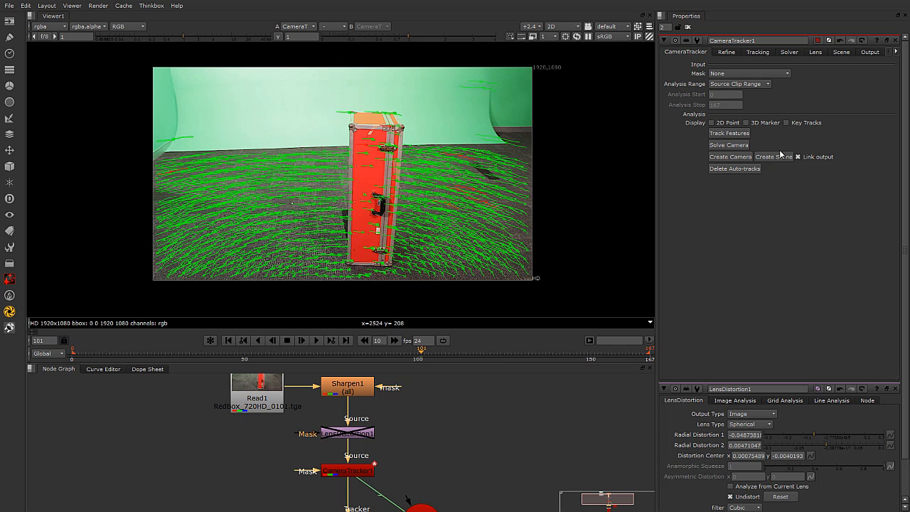
scroll(469, 404, "down", 5)
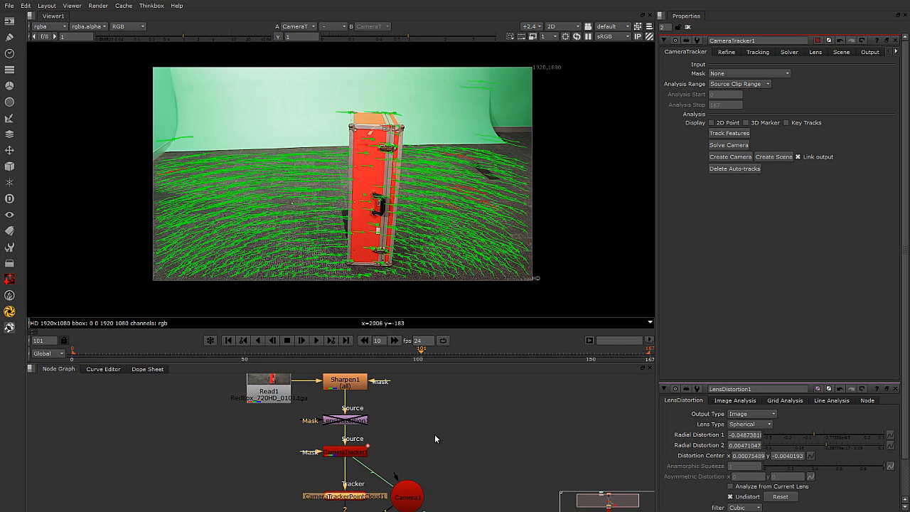
left_click_drag(488, 363, 476, 289)
key("f")
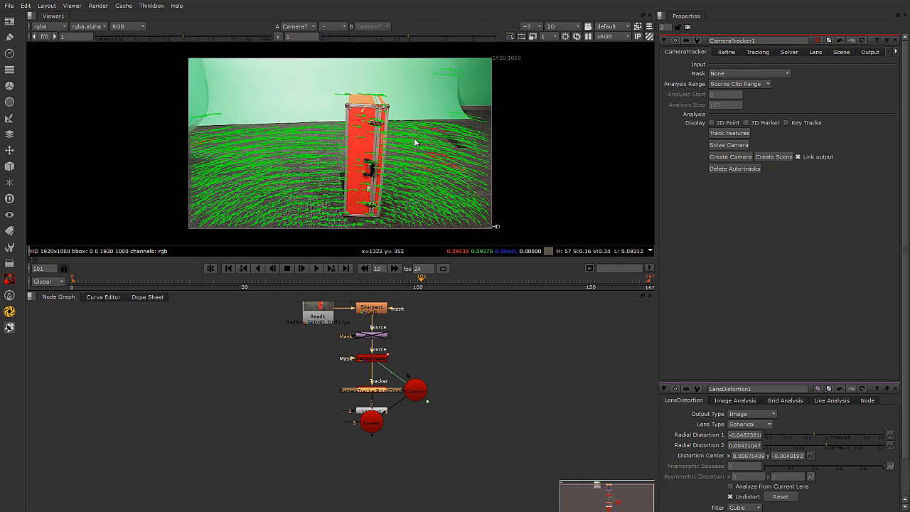
scroll(439, 390, "up", 3)
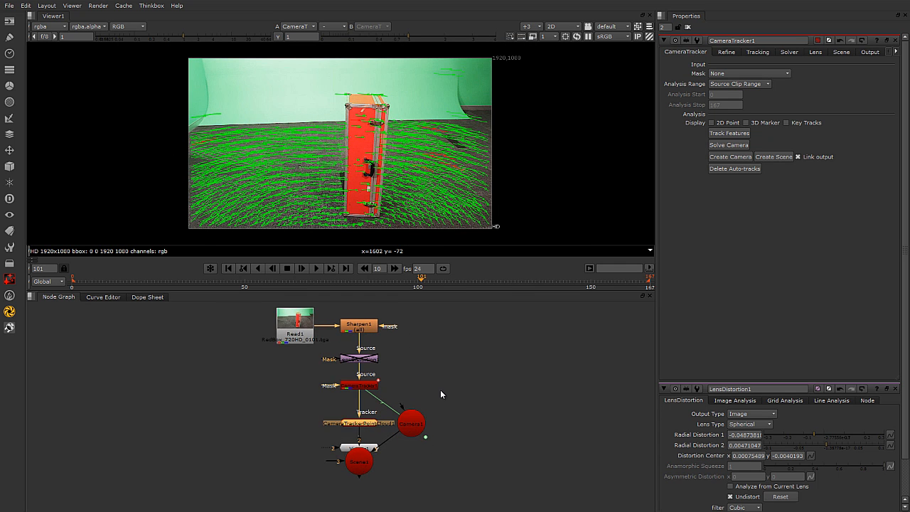
Step: Move the CameraTracker and its output nodes away from the main column and add a dot that squares off its source connection
mouse_move(301, 335)
left_mouse_down()
mouse_move(280, 332)
mouse_move(298, 335)
left_mouse_up()
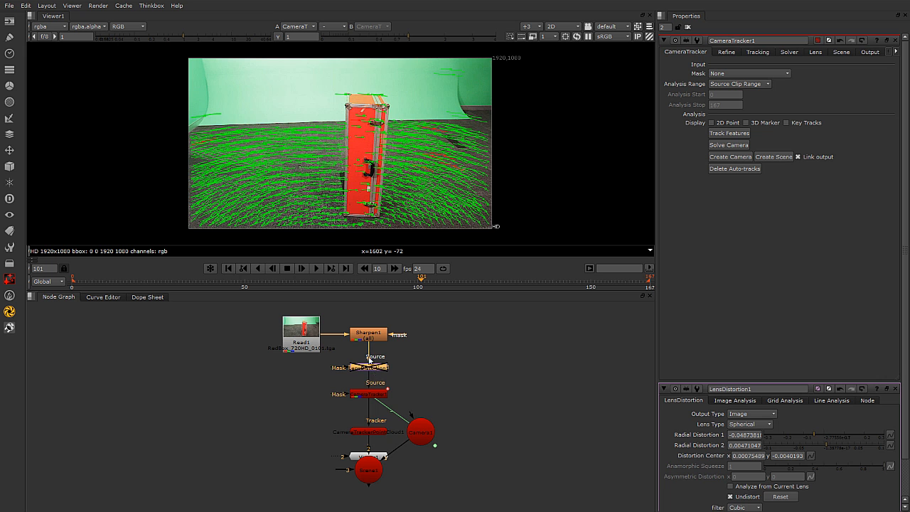
left_click(376, 398)
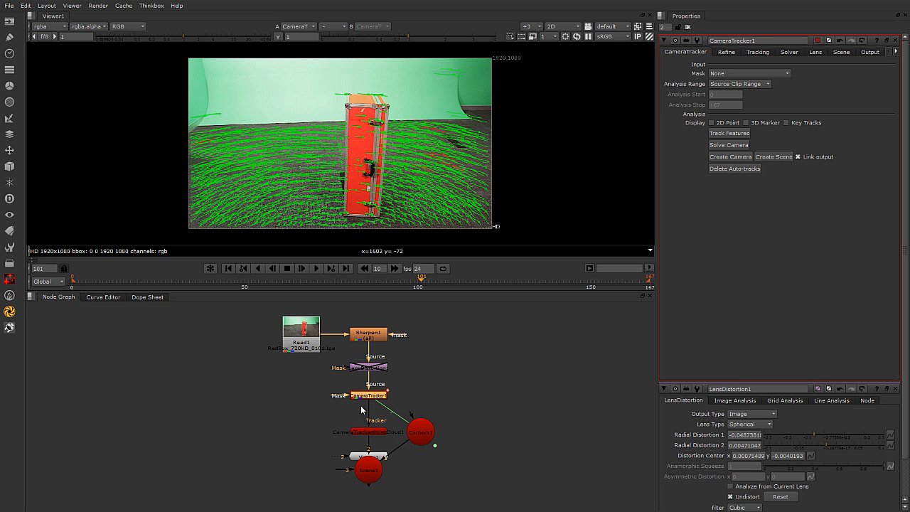
left_click_drag(330, 384, 456, 491)
left_click_drag(374, 468, 489, 466)
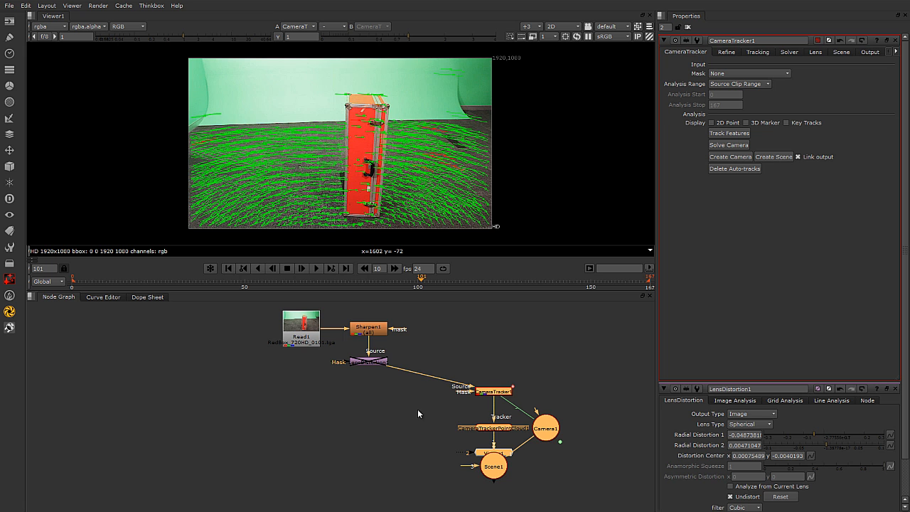
left_click_drag(430, 377, 369, 392, "ctrl")
left_click(399, 430)
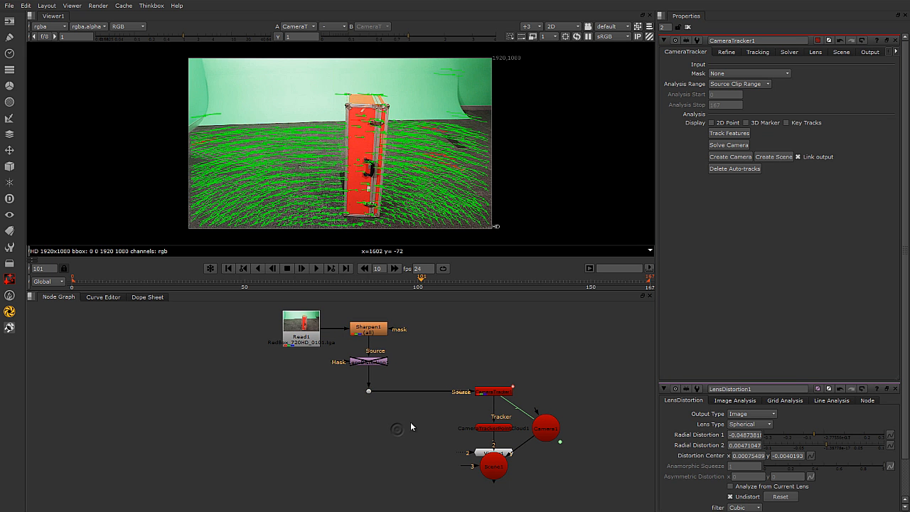
Step: Move the Viewer node out from among the tracker's nodes to an empty area below the main column
middle_click_drag(483, 463, 430, 441)
left_click_drag(424, 433, 320, 453)
middle_click_drag(427, 402, 402, 445)
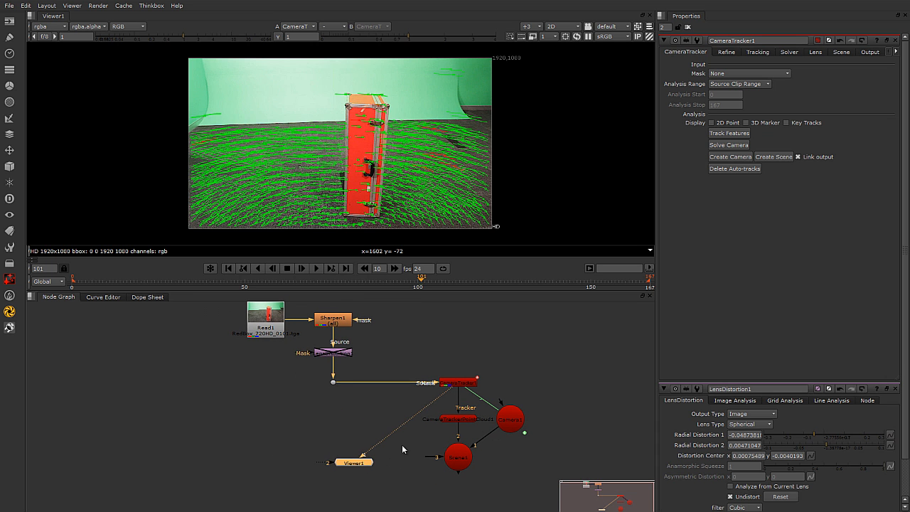
left_click_drag(348, 470, 246, 500)
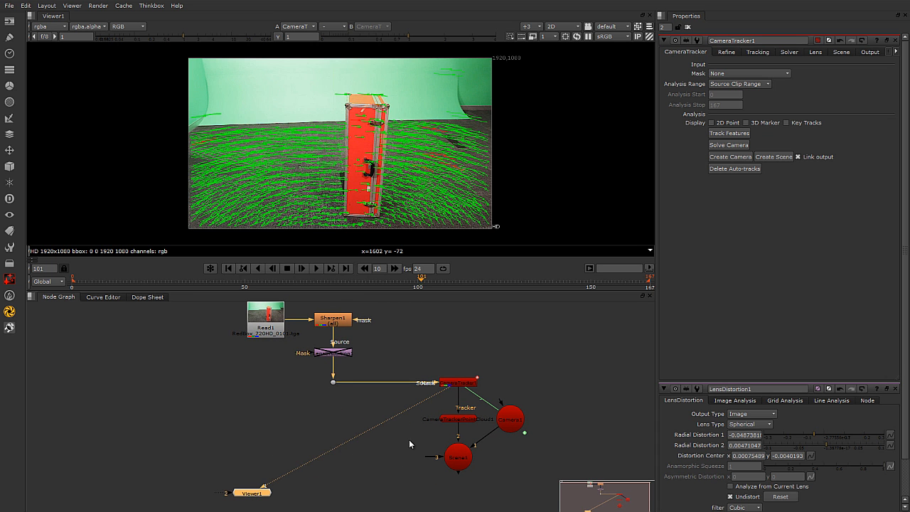
left_click(459, 384)
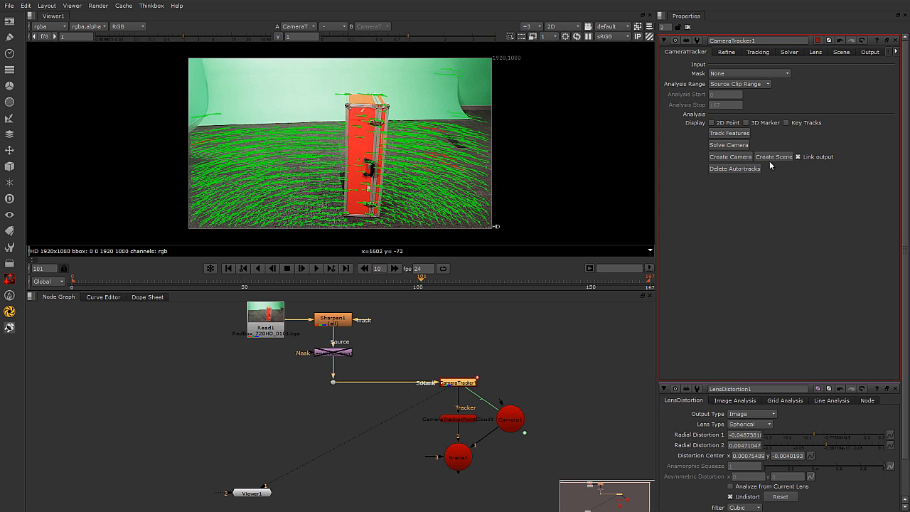
left_click(511, 420)
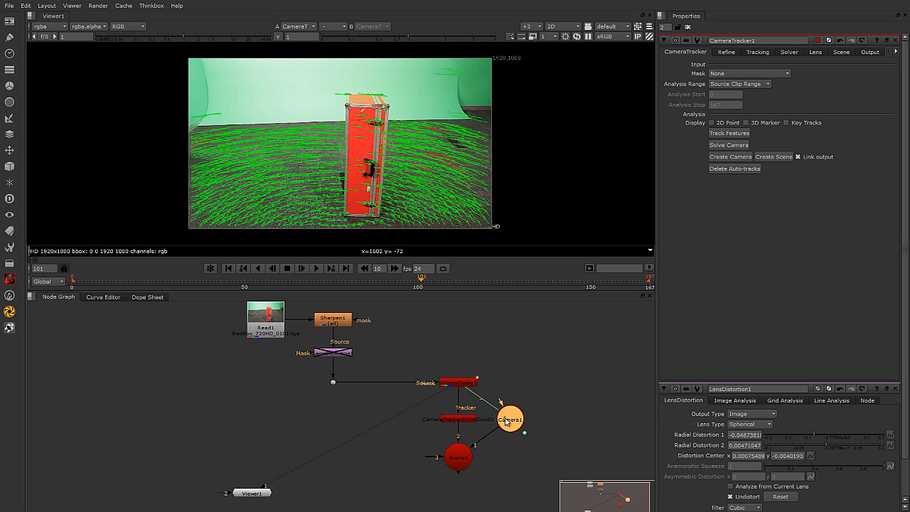
left_click(459, 457)
left_click(463, 421)
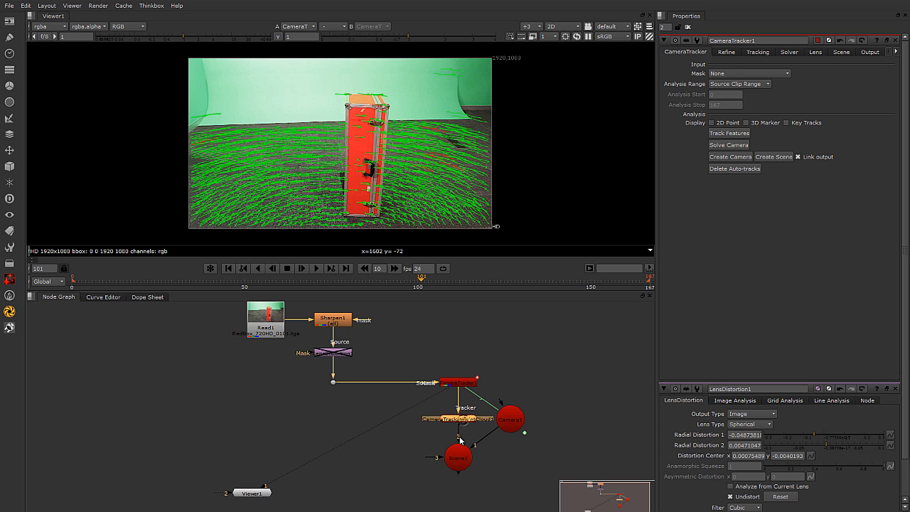
Step: Space the Scene1 and Camera1 nodes further apart, and show the solved point cloud in the 3D view
left_click_drag(468, 456, 468, 462)
left_click_drag(512, 421, 534, 419)
left_click(567, 28)
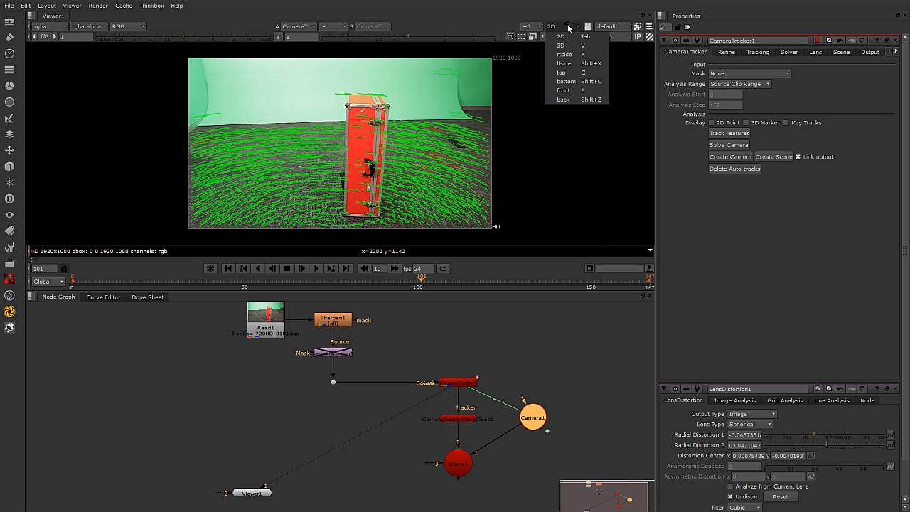
left_click(566, 48)
scroll(429, 176, "down", 4)
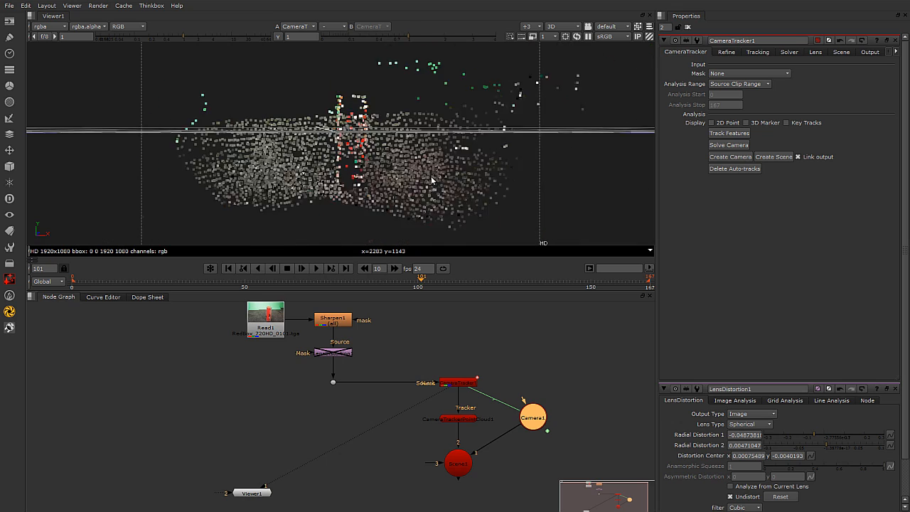
scroll(438, 189, "up", 1)
left_click_drag(463, 195, 436, 220, "ctrl")
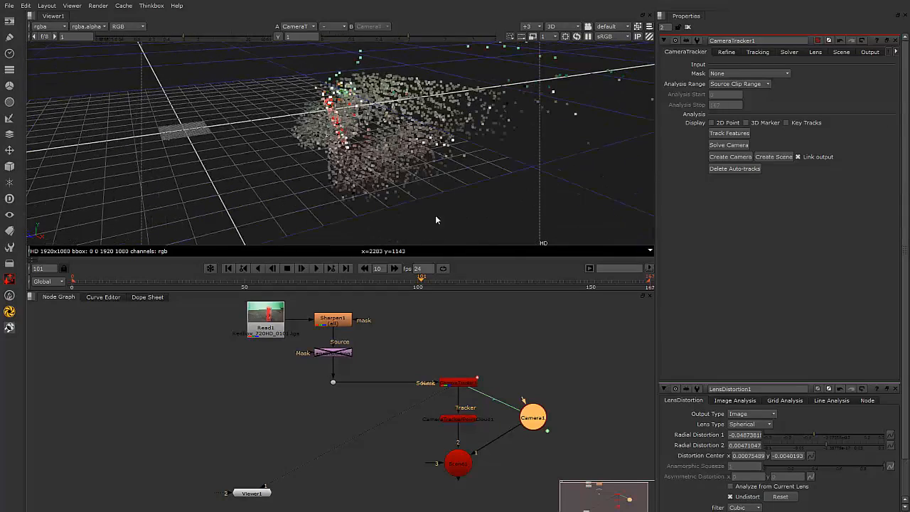
Step: Open the Scene1 properties so the camera shows with the point cloud, and view both from the left side
double_click(458, 466)
left_click_drag(378, 146, 405, 155, "ctrl")
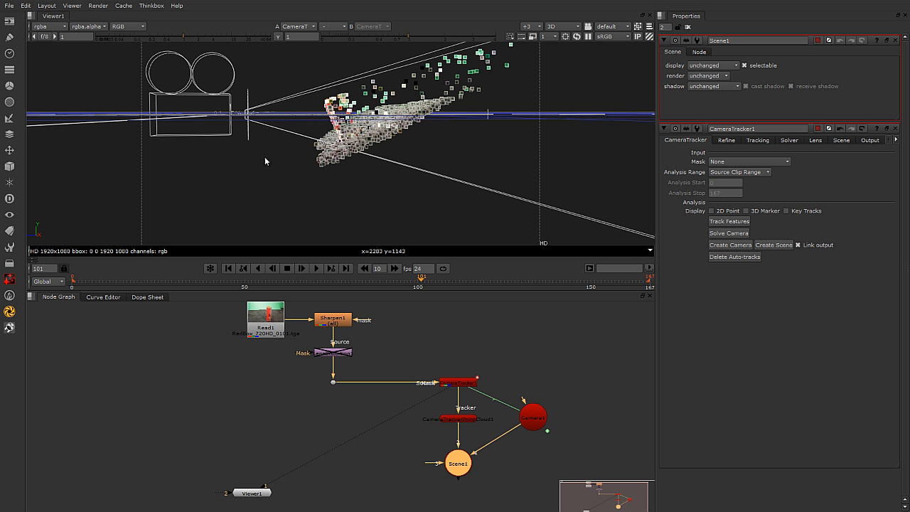
left_click_drag(367, 153, 455, 175, "ctrl")
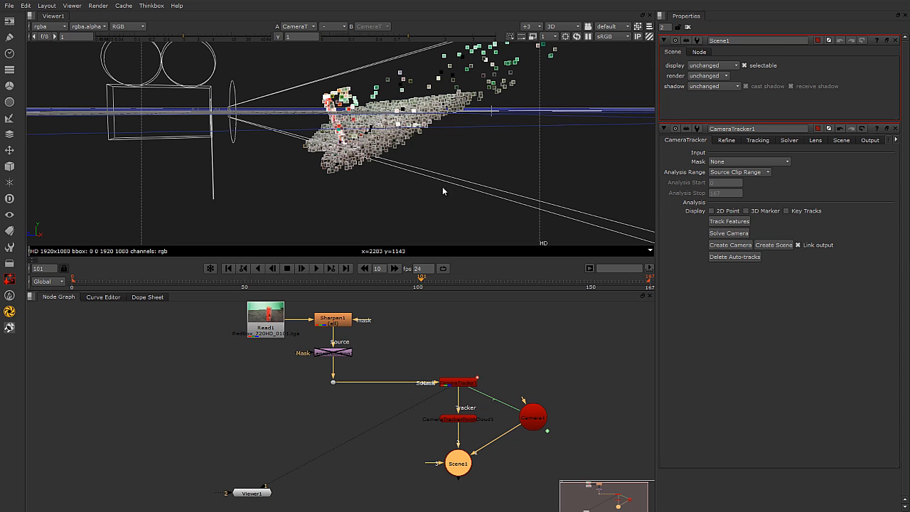
left_click(573, 32)
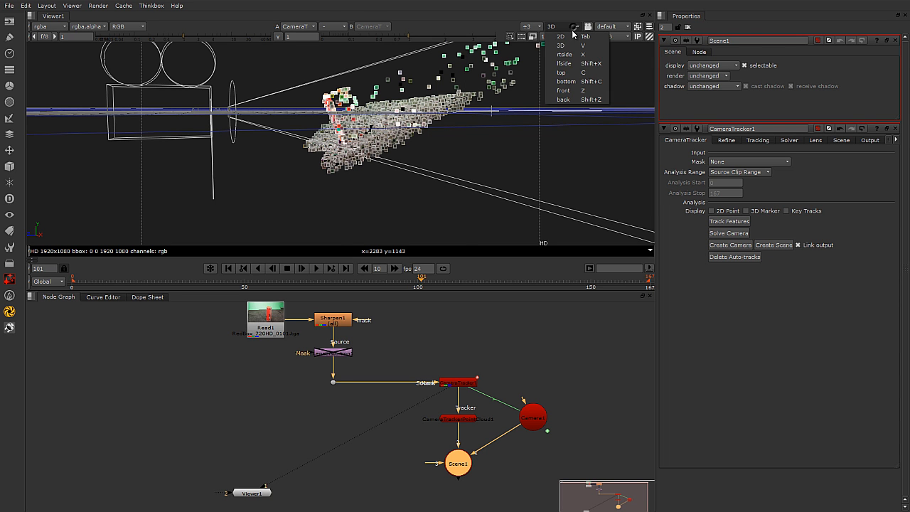
left_click(576, 63)
scroll(304, 137, "up", 6)
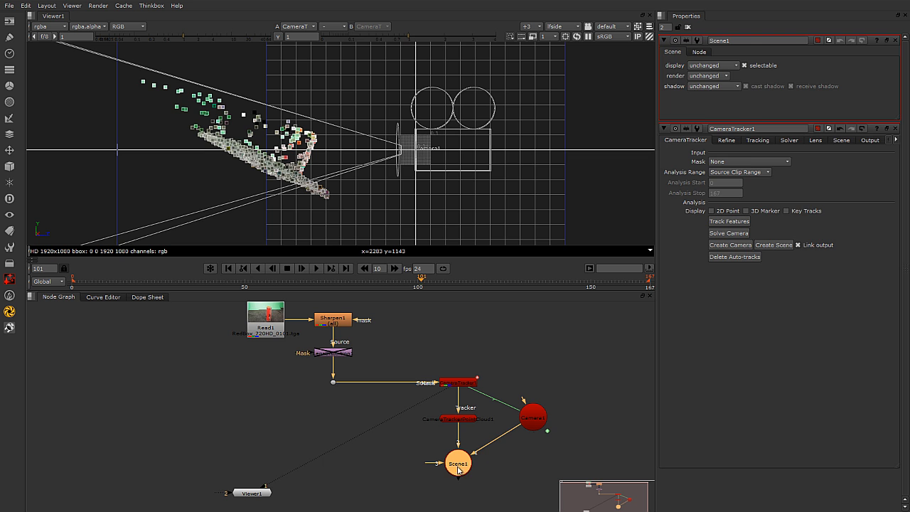
Step: Open the CameraTracker1 scene transform settings and keep the Scene1 properties open alongside them
double_click(458, 382)
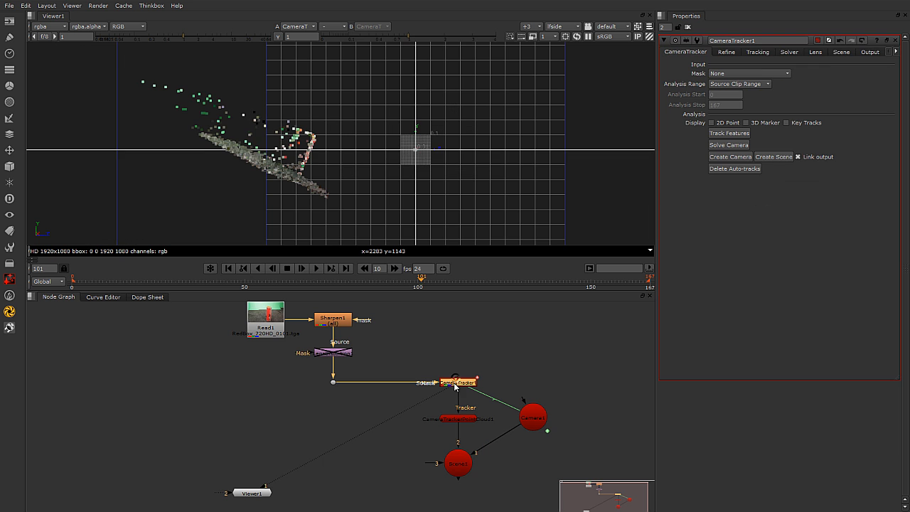
left_click(841, 52)
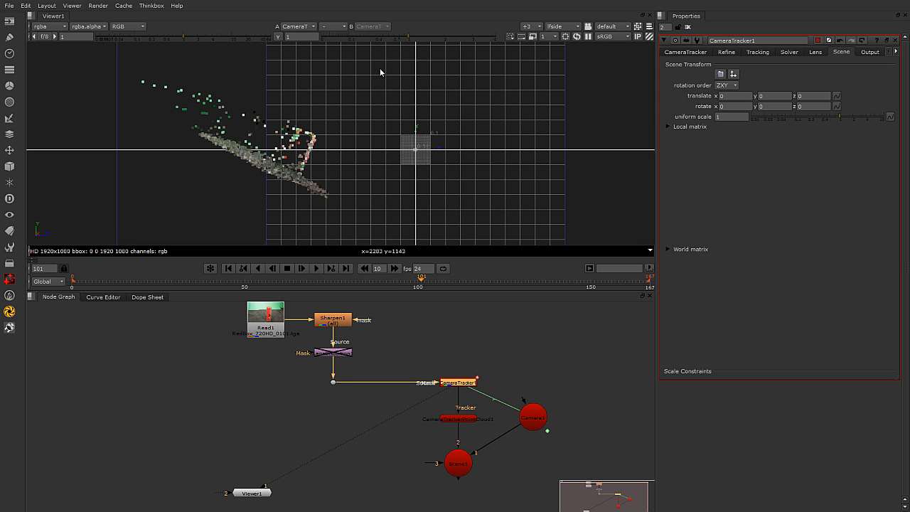
double_click(457, 465)
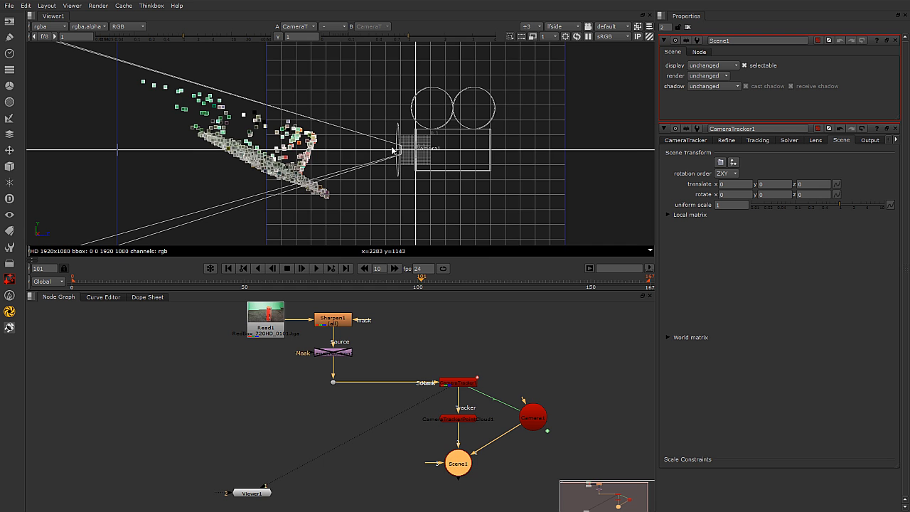
left_click(764, 282)
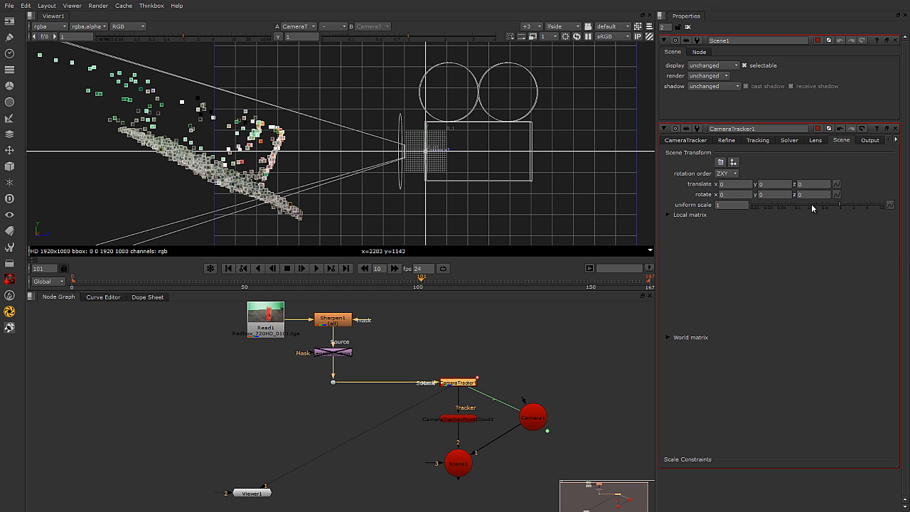
Step: Set the tracked scene's X rotation to -20 to level the ground points
left_click(766, 194)
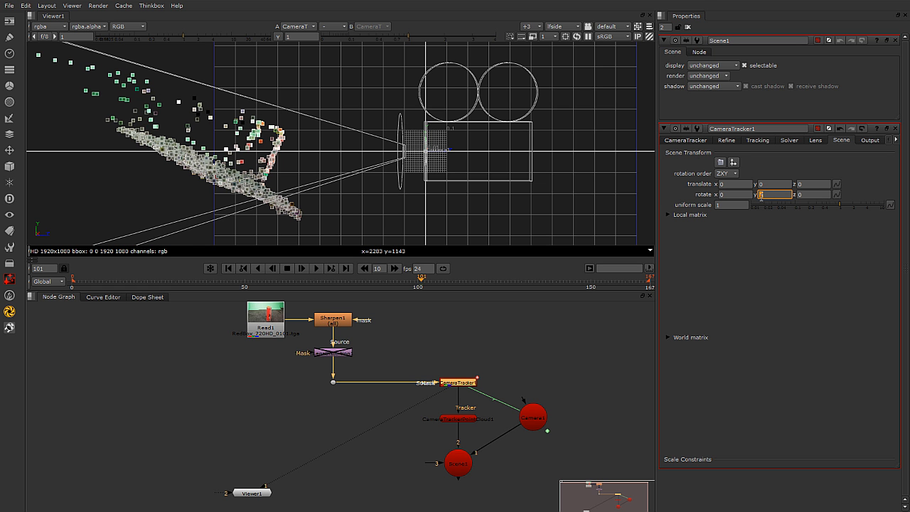
left_click(724, 196)
key("Down")
key("Down")
key("Down")
key("Down")
key("Down")
key("Down")
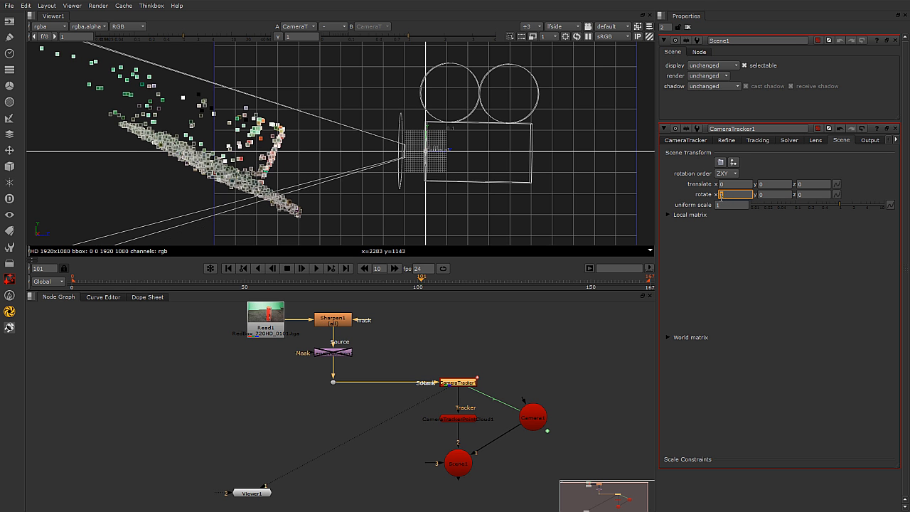
key("Down")
key("Down")
key("Down")
key("Down")
key("Down")
key("Down")
key("Down")
key("Down")
key("Down")
key("Down")
key("Down")
key("Down")
key("Down")
key("Down")
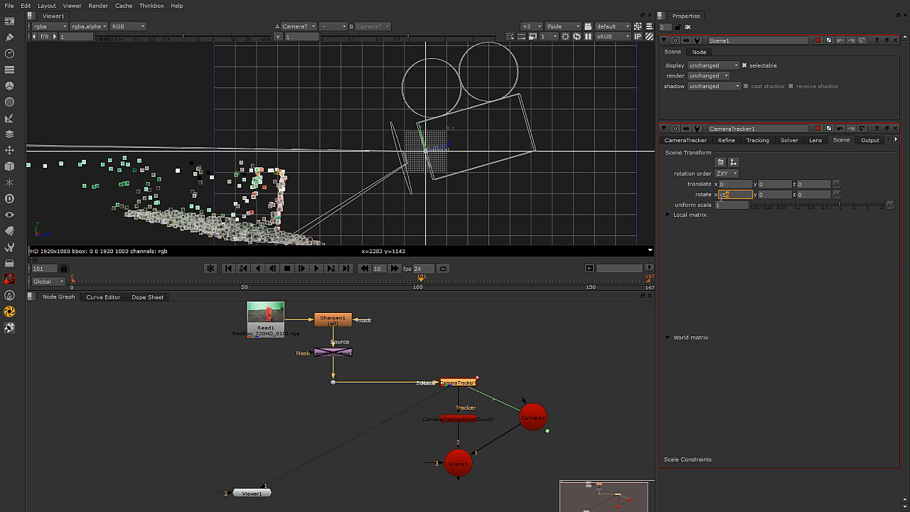
Step: Refine the tracked scene's X rotation to -23 so the ground points line up with the horizontal grid
left_click_drag(466, 171, 510, 161, "ctrl")
middle_click_drag(473, 187, 529, 169)
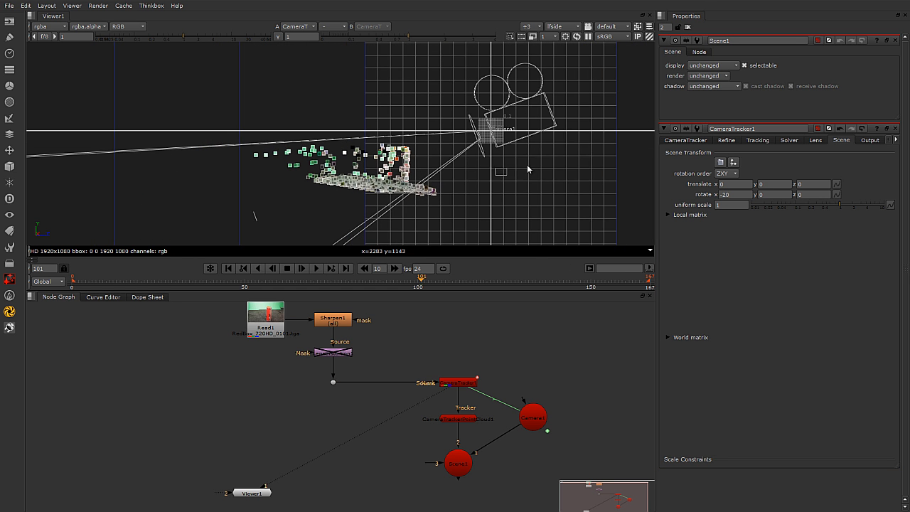
scroll(467, 189, "up", 4)
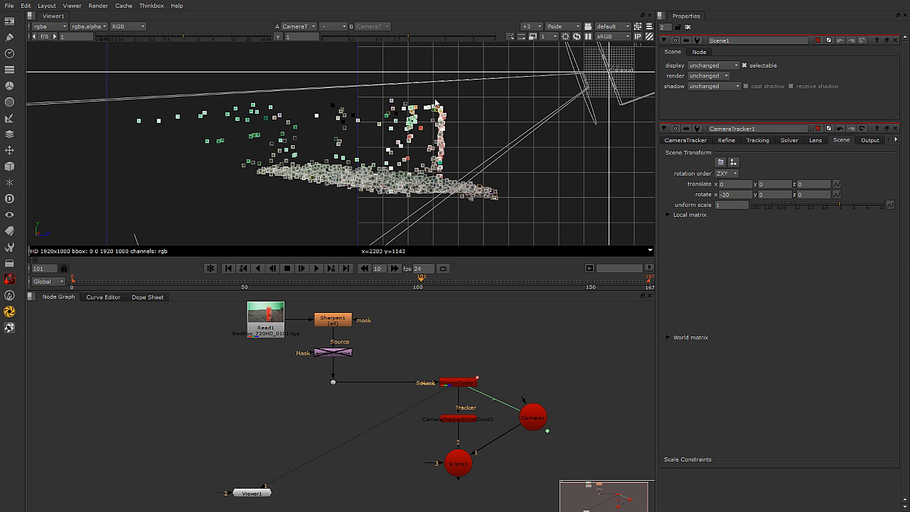
left_click(729, 195)
key("Up")
key("Up")
key("Up")
key("Down")
key("Down")
key("Down")
key("Down")
key("Down")
key("Down")
key("Down")
key("Down")
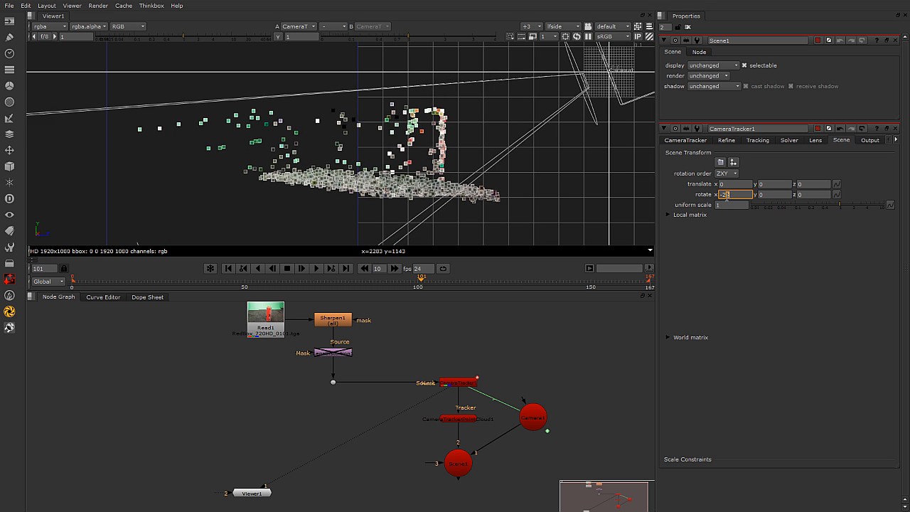
key("Down")
key("Up")
key("Up")
key("Up")
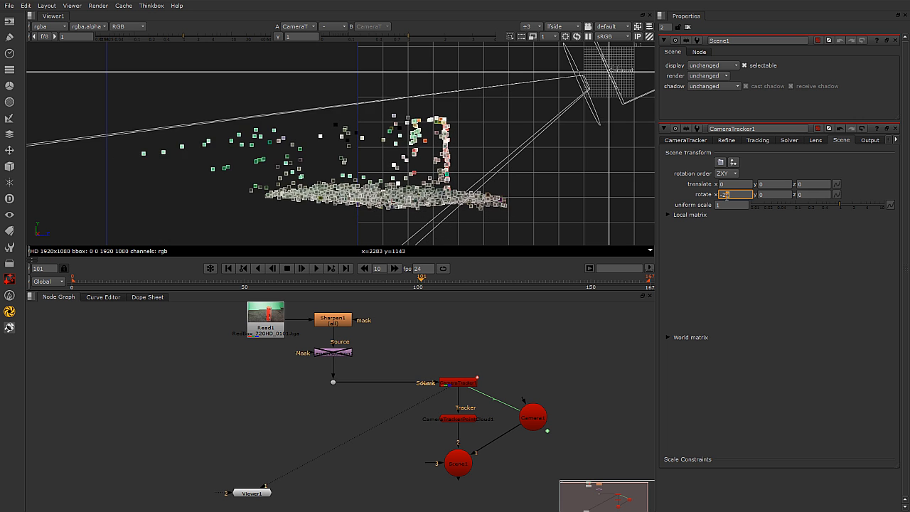
key("Down")
key("Up")
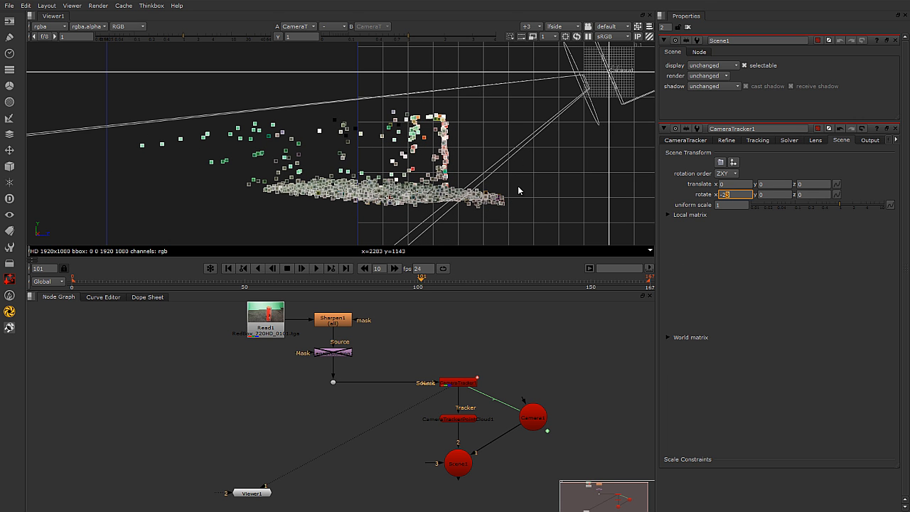
Step: In the front view, set the tracked scene's rotation to 0.1 in Y and -0.5 in Z
middle_click_drag(588, 161, 505, 190)
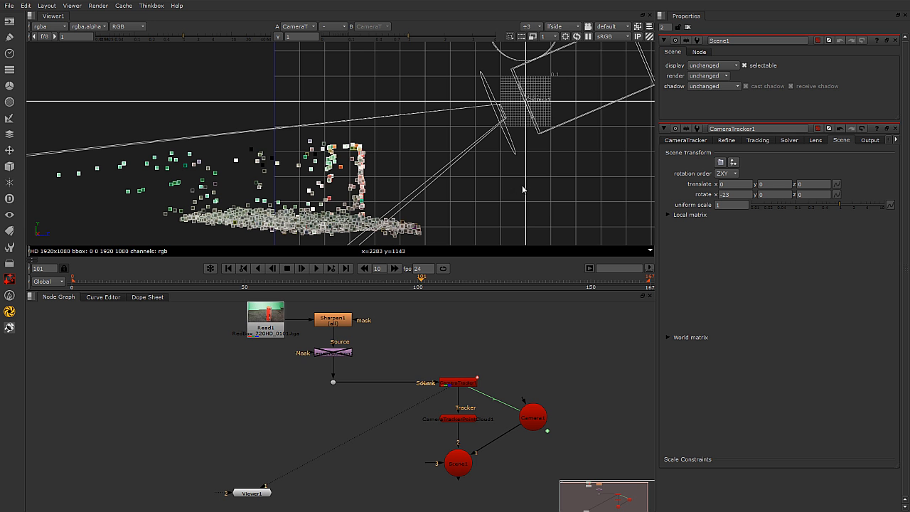
left_click(569, 27)
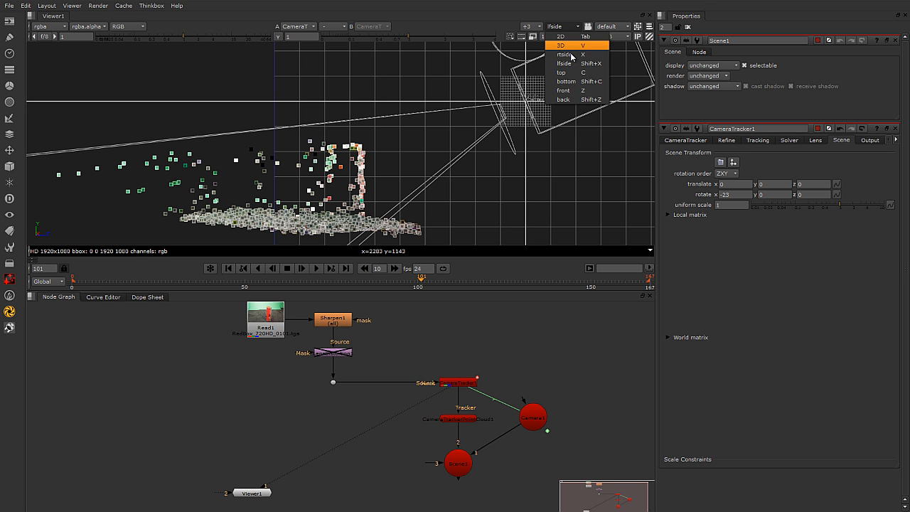
left_click(574, 91)
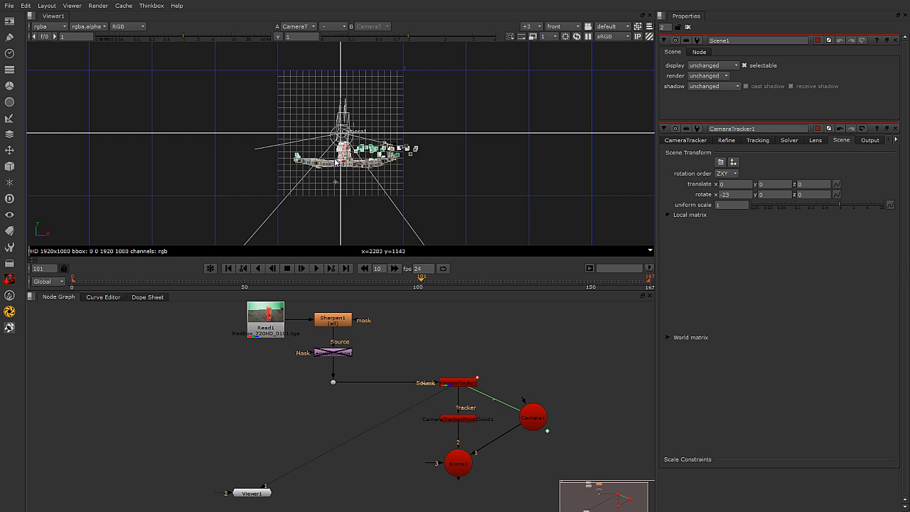
scroll(338, 163, "up", 5)
left_click(741, 193)
left_click(765, 195)
key("Up")
key("Up")
key("Down")
left_click(815, 195)
key("Up")
key("Down")
key("Down")
key("Down")
key("Down")
key("Down")
key("Down")
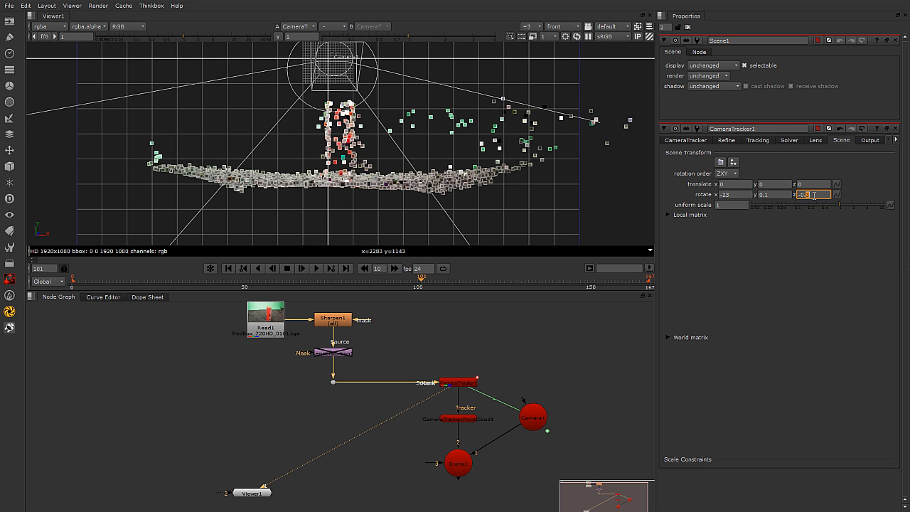
Step: Set the tracked scene's Y rotation to 0.5
left_click(768, 194)
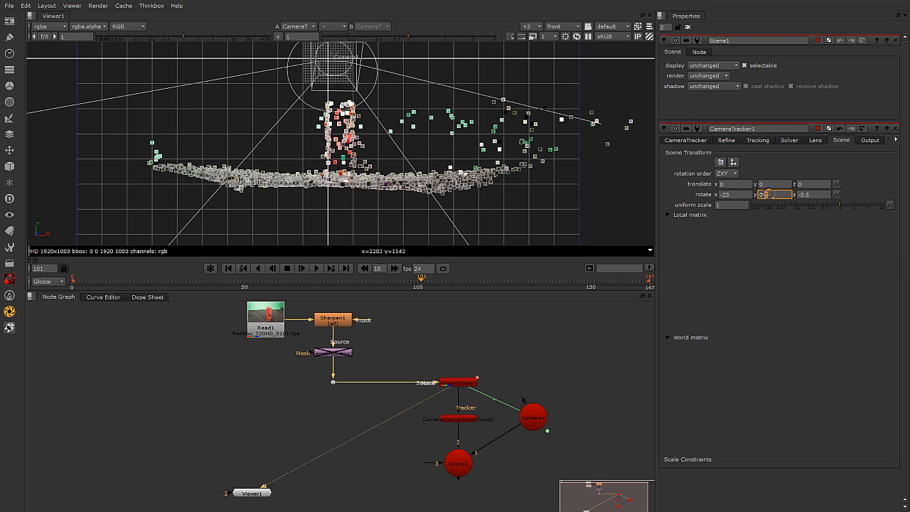
key("Up")
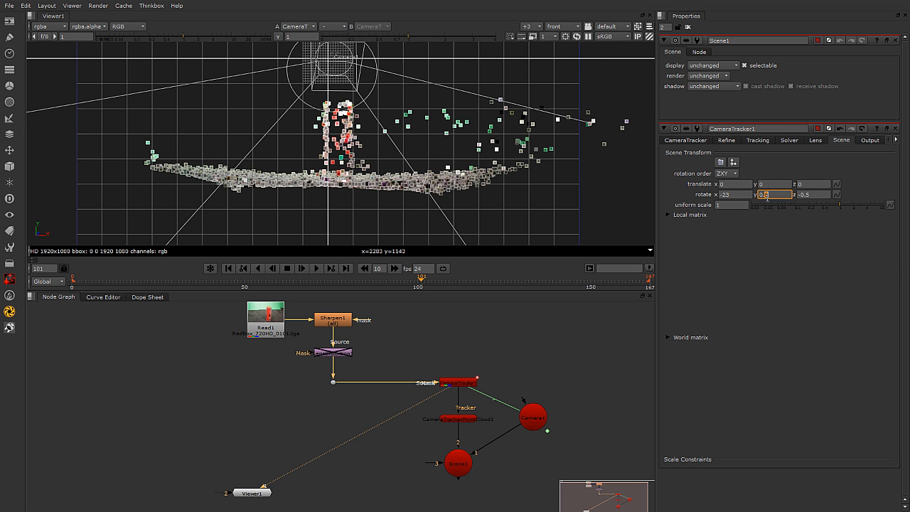
key("Up")
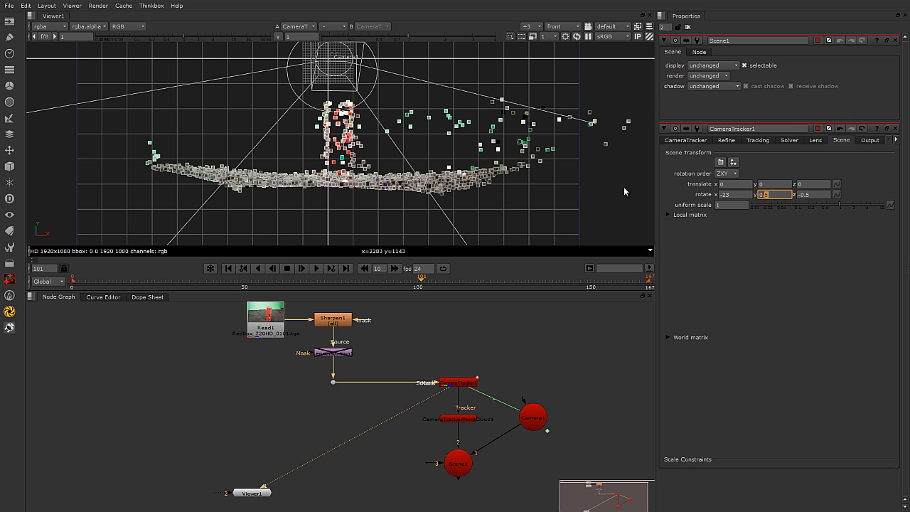
Step: Raise the tracked scene to the ground plane by setting its Y translation to 0.5
left_click(765, 184)
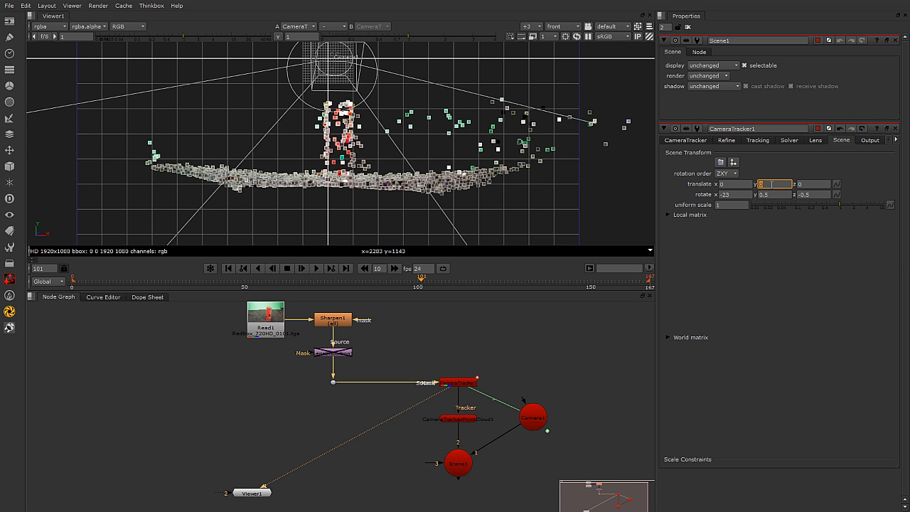
scroll(390, 147, "down", 1)
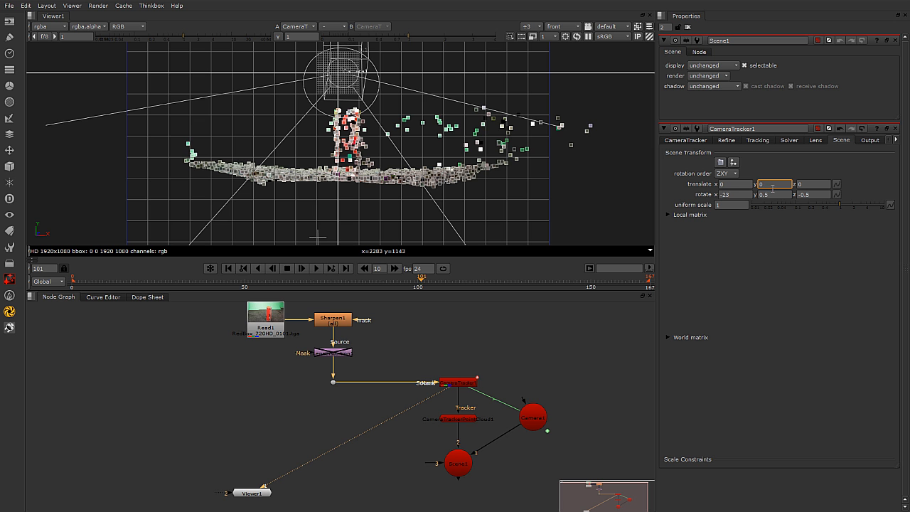
key("Up")
key("Up")
key("Up")
key("Up")
key("Up")
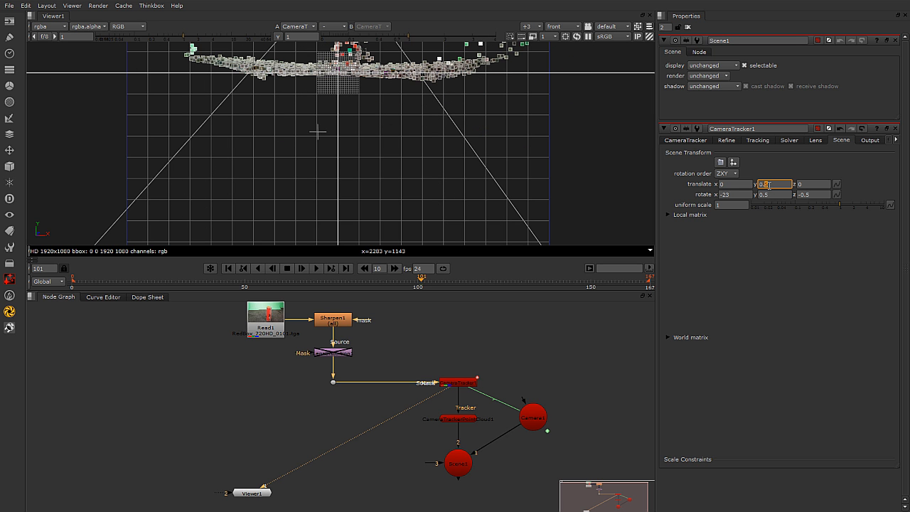
Step: Set the tracked scene's X rotation to -24 in the left side view, and return the viewer to 3D
left_click(570, 29)
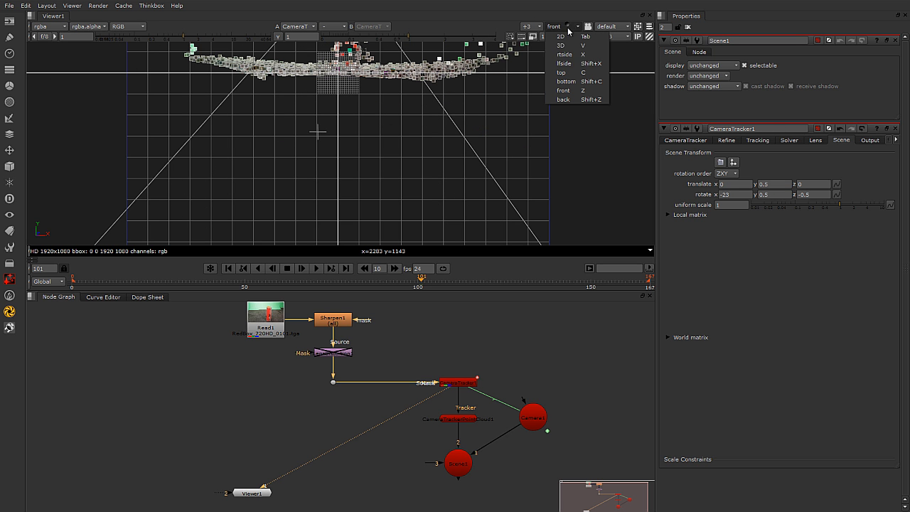
left_click(576, 71)
scroll(394, 170, "up", 1)
middle_click_drag(394, 171, 463, 301)
scroll(431, 192, "down", 2)
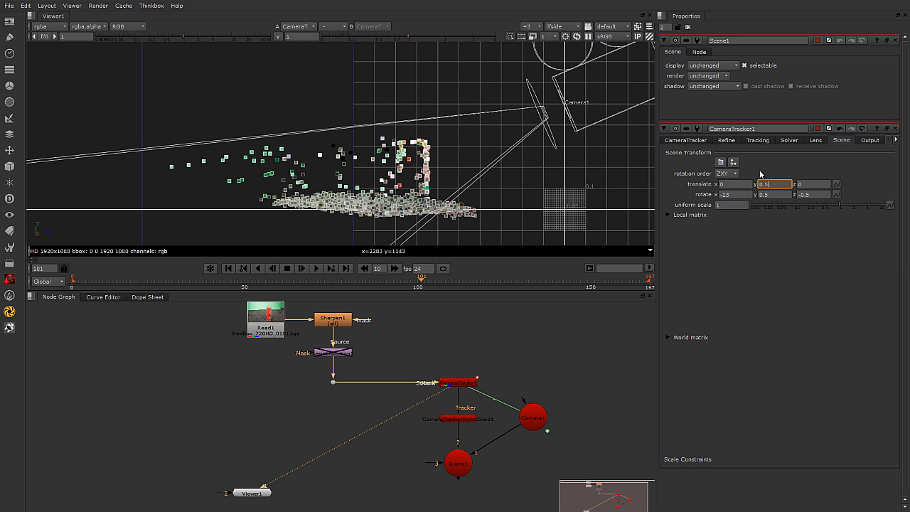
left_click(728, 196)
key("Up")
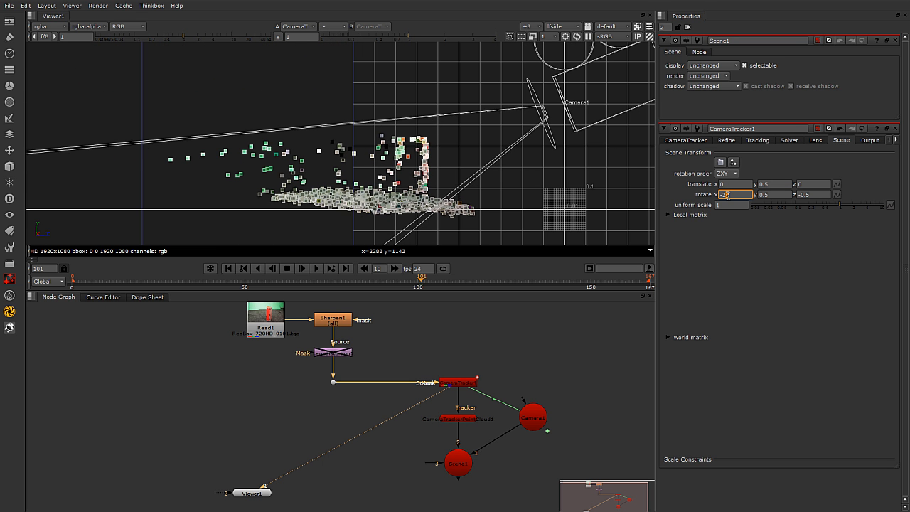
key("Down")
key("Down")
key("Down")
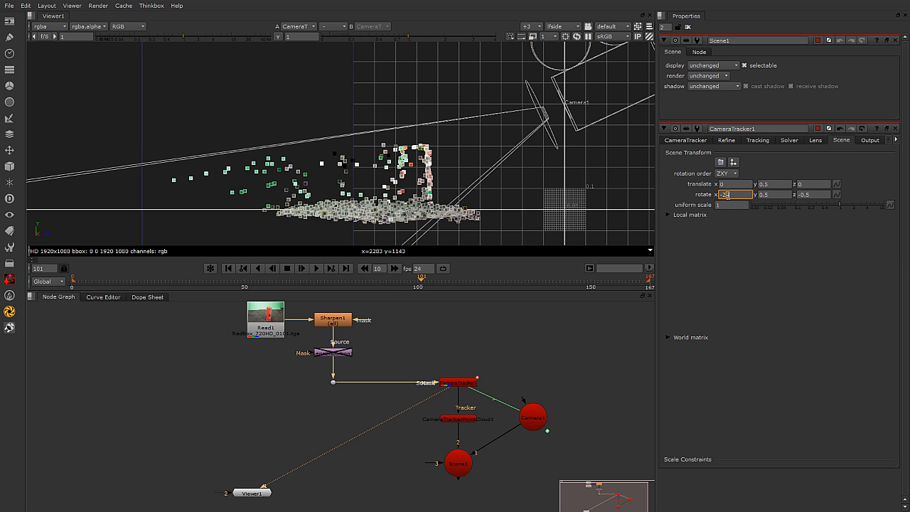
key("Down")
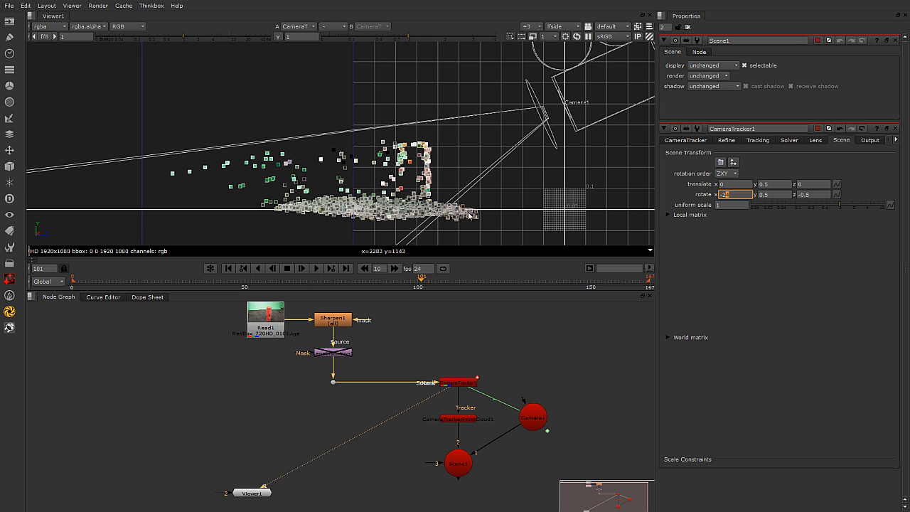
left_click(563, 26)
left_click(566, 35)
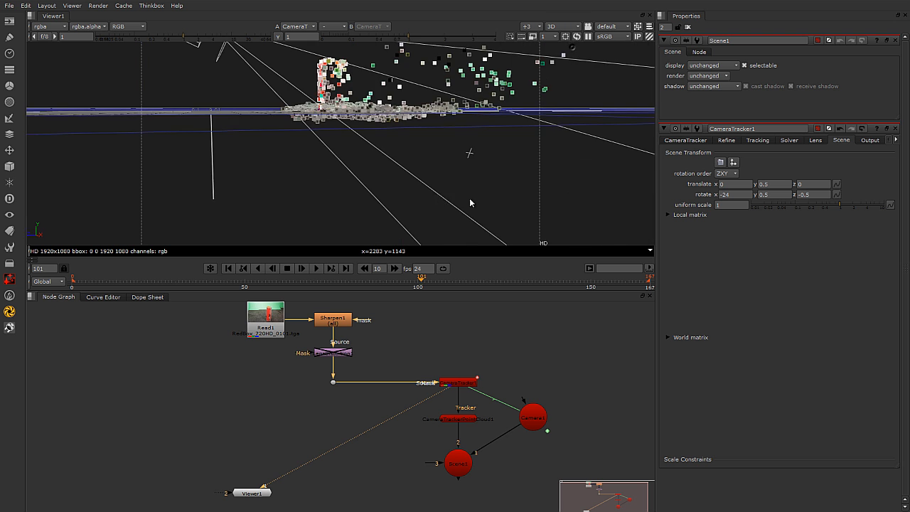
Step: Set the tracked scene's Z translation to 0.7
left_click_drag(429, 151, 415, 113, "ctrl")
right_click(416, 114)
left_click(380, 138)
left_click_drag(363, 160, 384, 146, "ctrl")
left_click_drag(300, 140, 400, 171, "ctrl")
left_click(730, 183)
left_click(808, 184)
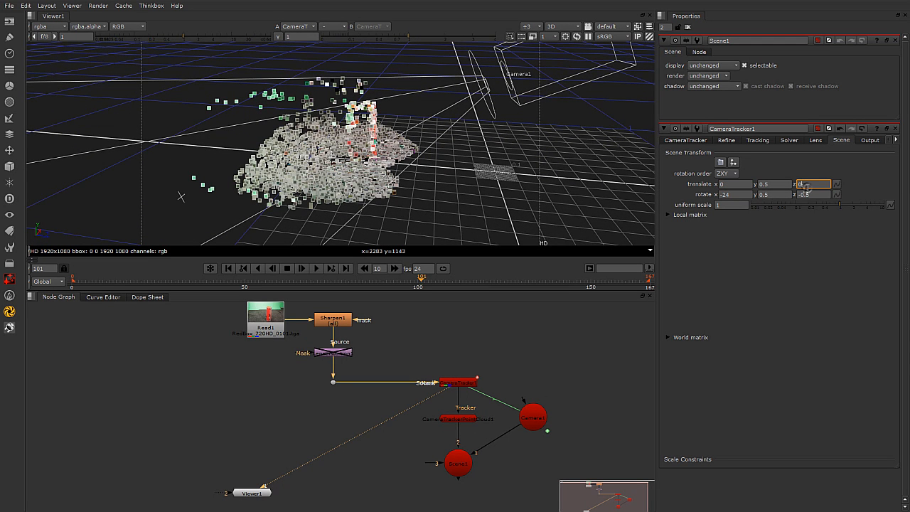
type(".5")
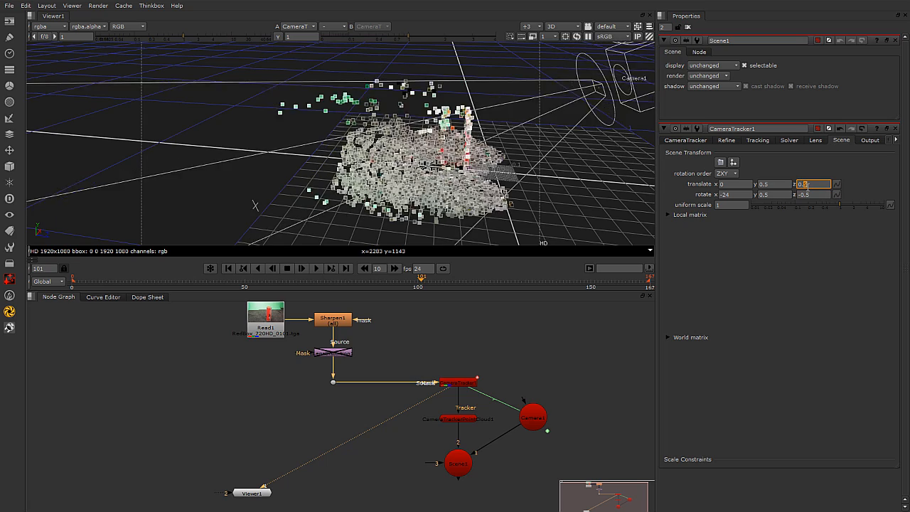
left_click_drag(523, 169, 177, 146, "ctrl")
left_click_drag(387, 210, 409, 145, "ctrl")
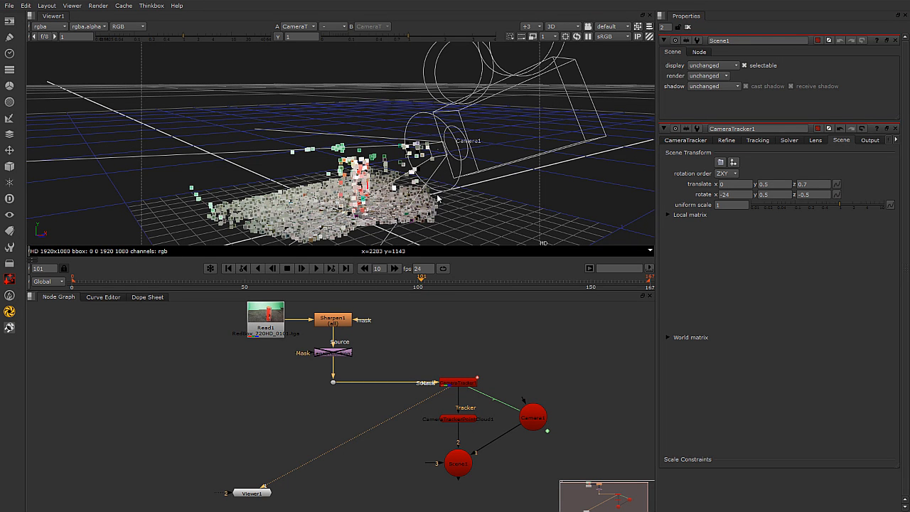
Step: Rearrange the camera and scene nodes for space, and add a PointCloudGenerator node to the node graph
left_click_drag(403, 173, 499, 387, "ctrl")
middle_click_drag(479, 425, 427, 404)
left_click_drag(401, 443, 402, 479)
left_click_drag(484, 403, 482, 423)
left_click(488, 400)
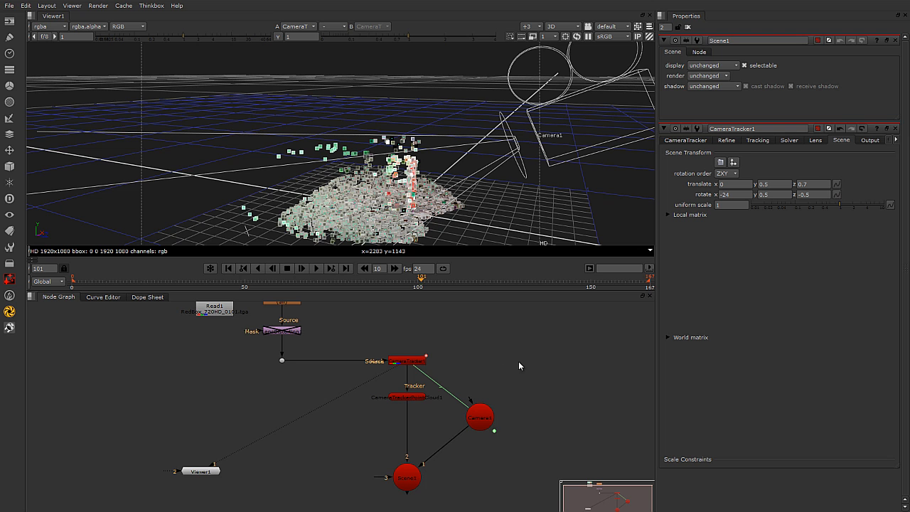
key("Tab")
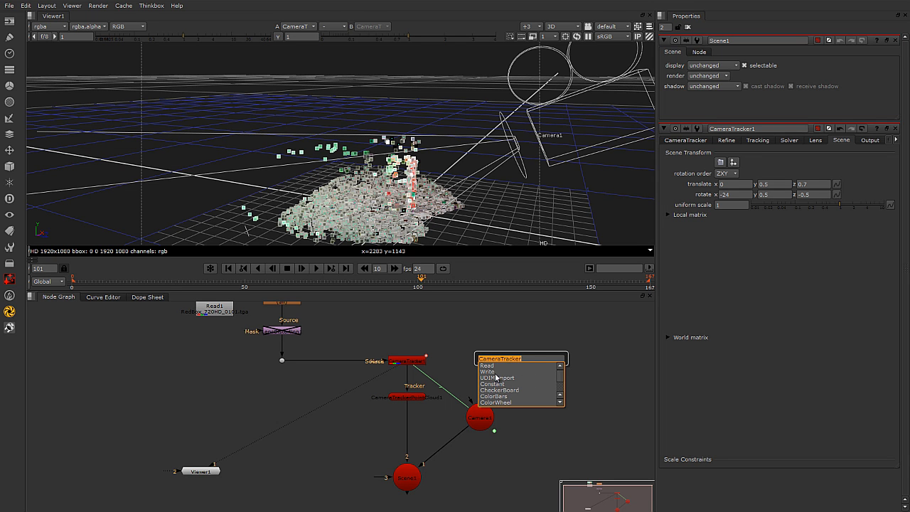
type("poin")
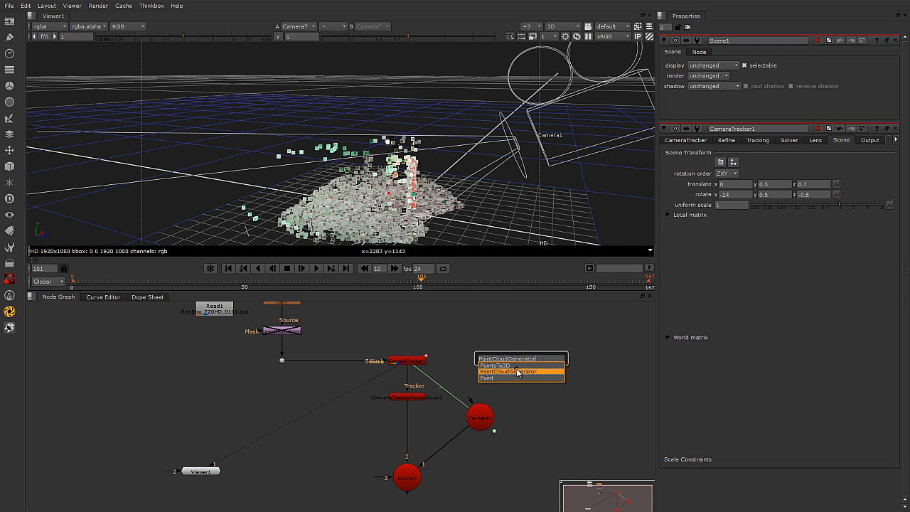
left_click(518, 372)
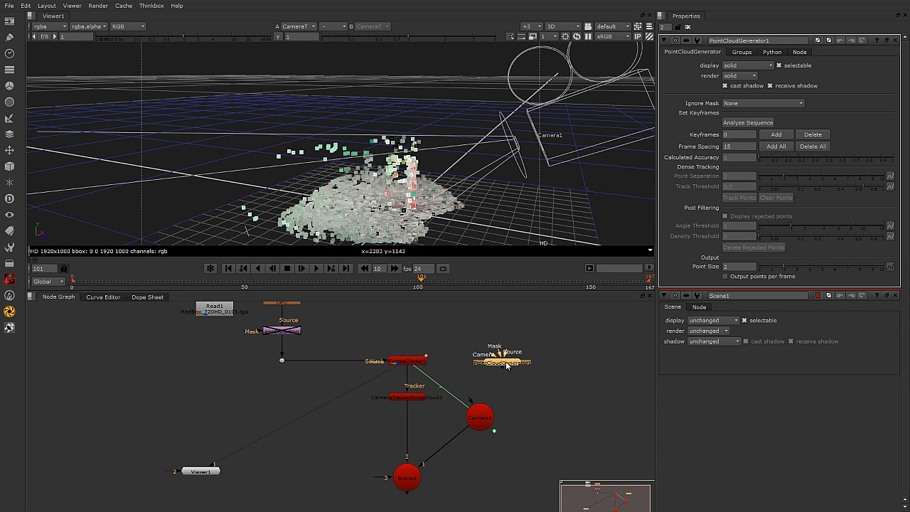
Step: Connect the PointCloudGenerator's Source input to Read1 and place the generator below the footage node
scroll(505, 364, "up", 5)
scroll(507, 364, "up", 1)
left_click_drag(462, 337, 405, 314)
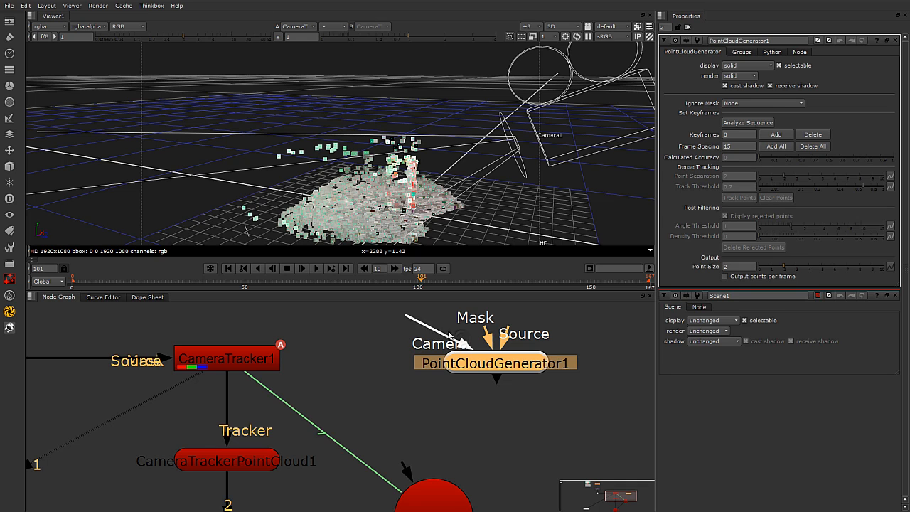
left_click_drag(486, 332, 564, 305)
scroll(530, 382, "down", 2)
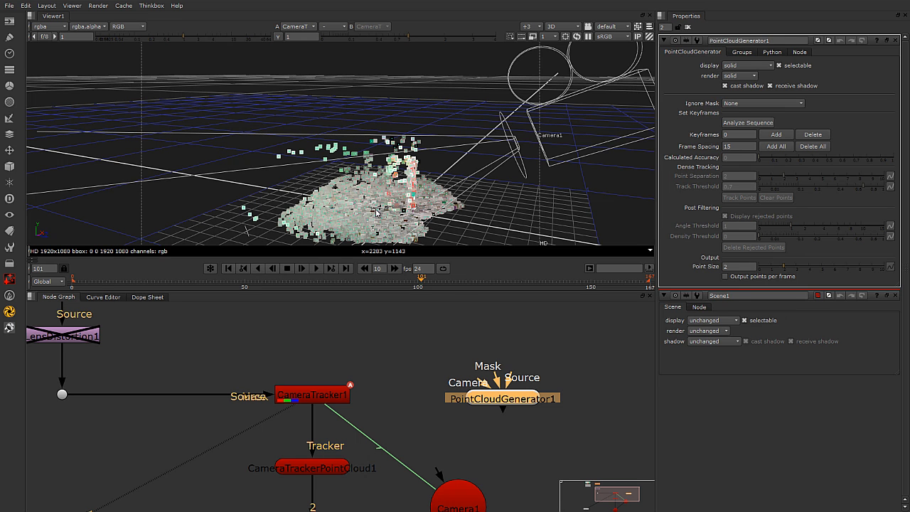
left_click_drag(468, 318, 470, 323)
left_click_drag(495, 377, 461, 325)
scroll(565, 351, "down", 3)
middle_click_drag(553, 352, 568, 388)
left_click_drag(544, 414, 191, 321)
scroll(258, 446, "up", 2)
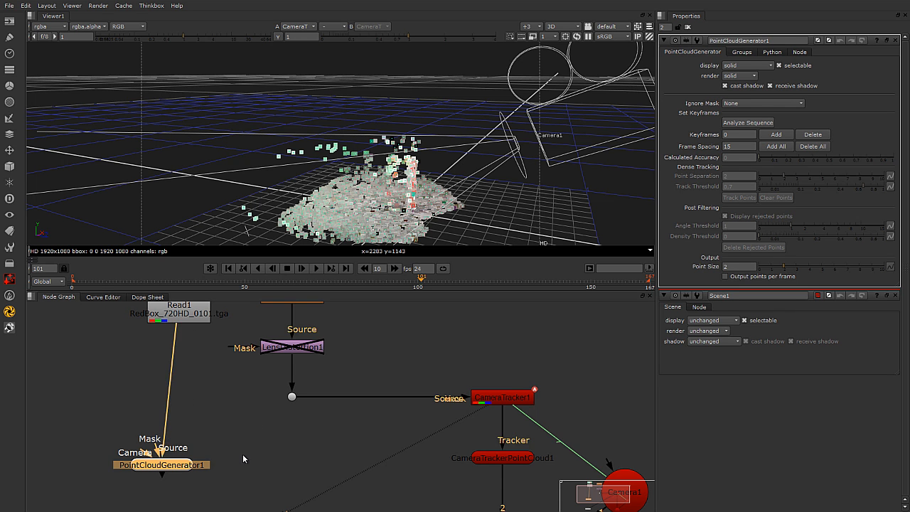
Step: Connect the PointCloudGenerator's Camera input to Camera1 and arrange the two nodes side by side
scroll(242, 456, "down", 1)
scroll(241, 448, "down", 2)
middle_click_drag(242, 449, 233, 403)
left_click_drag(185, 431, 324, 442)
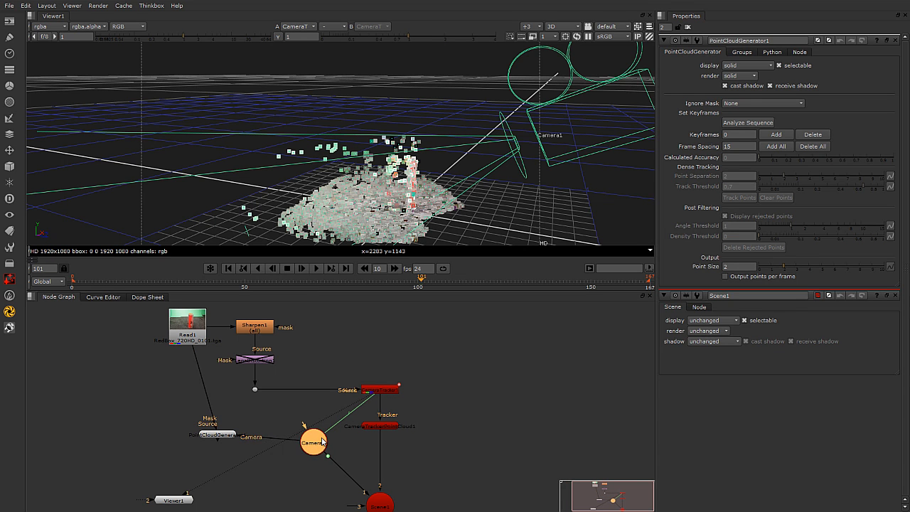
left_click_drag(227, 436, 254, 444)
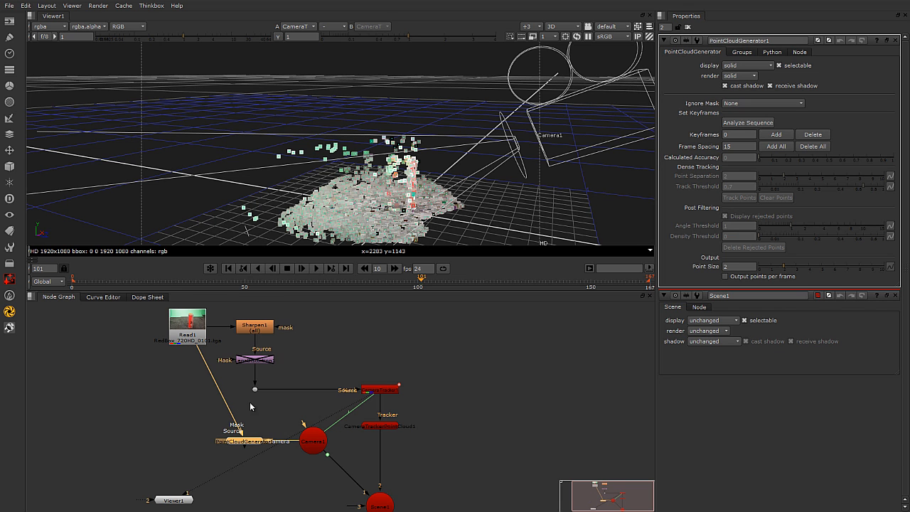
Step: Display the original Read1 footage in the viewer
scroll(250, 407, "up", 2)
middle_click_drag(244, 420, 209, 394)
scroll(270, 466, "up", 1)
scroll(257, 453, "down", 2)
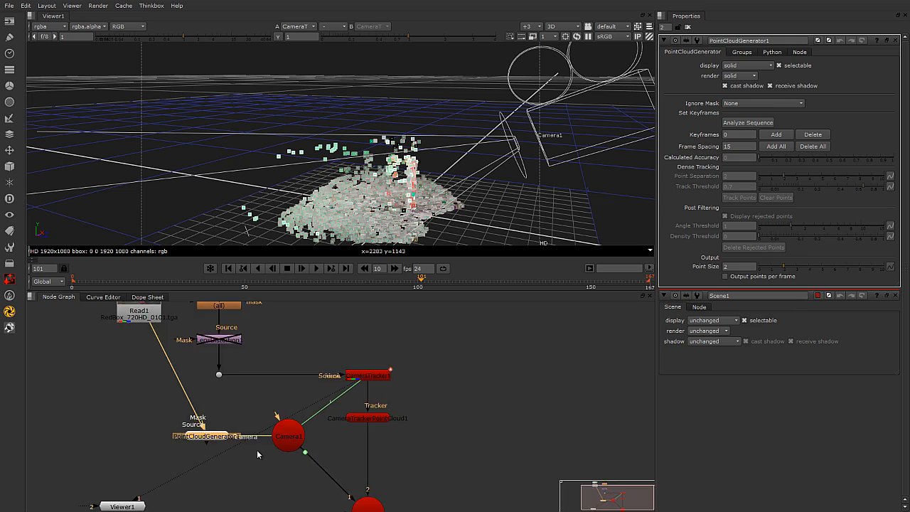
scroll(257, 450, "down", 2)
left_click_drag(165, 494, 424, 478)
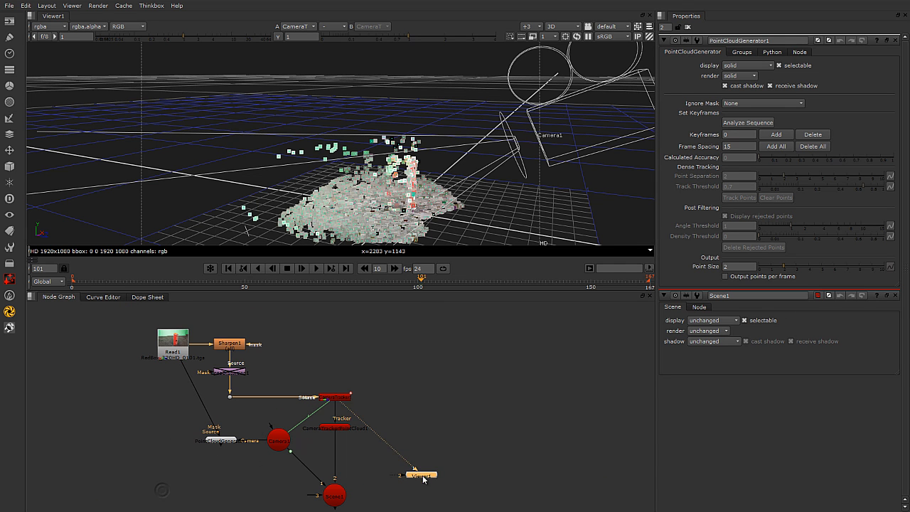
left_click(185, 355)
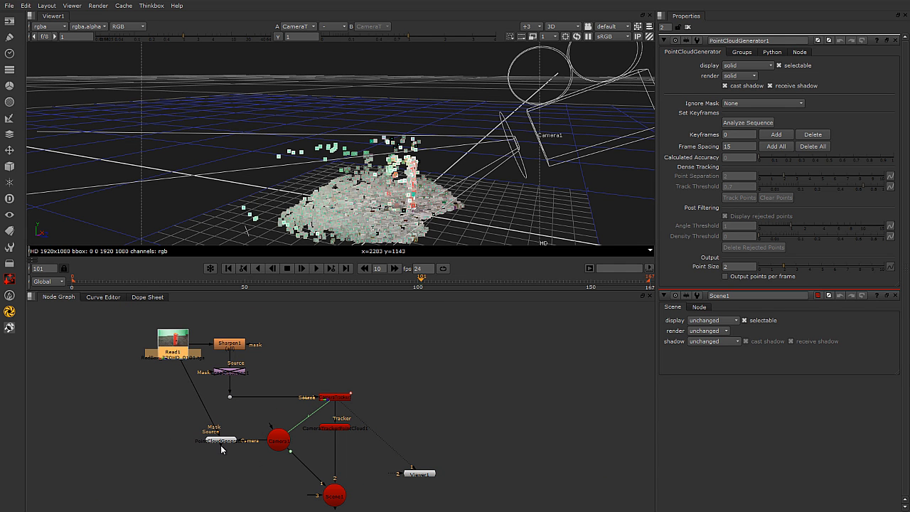
key("1")
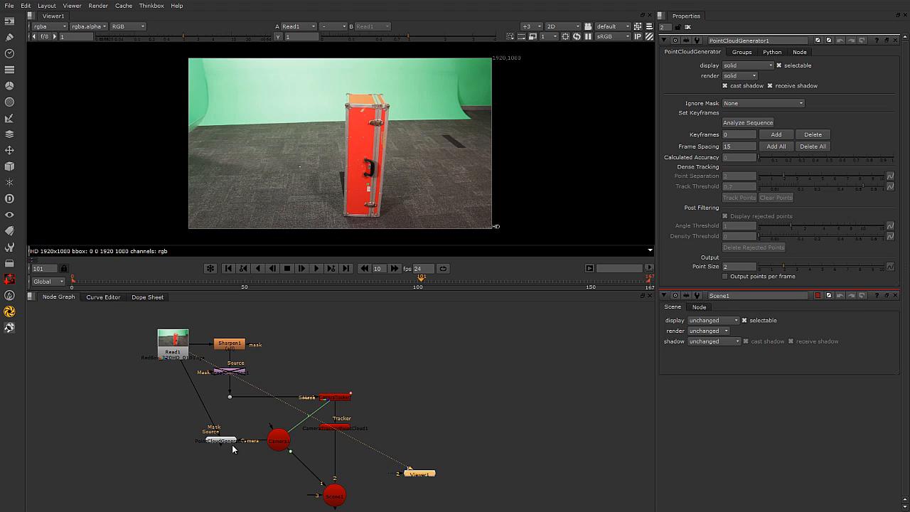
Step: Move the Viewer1 node below the PointCloudGenerator and view the generator through it
left_click_drag(418, 473, 120, 487)
left_click(215, 442)
key("1")
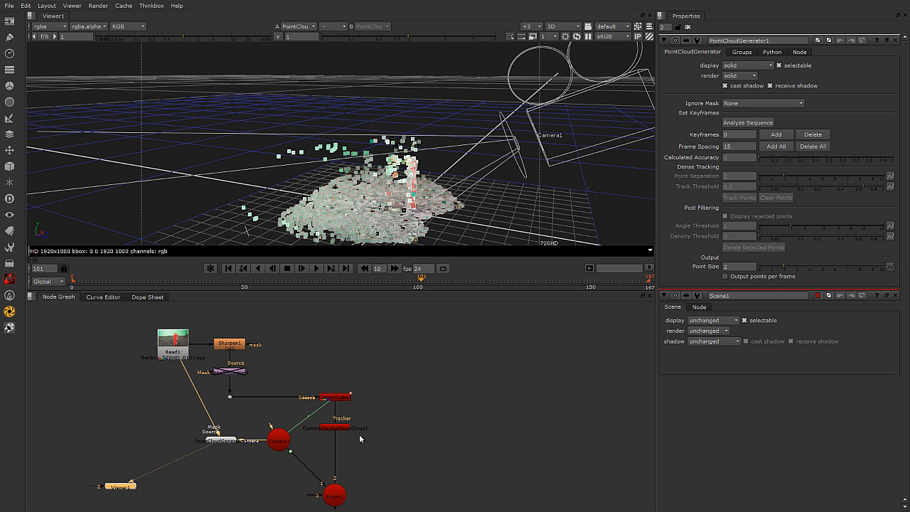
Step: Close the Scene1 properties, leaving only the PointCloudGenerator's settings open
scroll(359, 434, "up", 1)
left_click(409, 452)
left_click(193, 444)
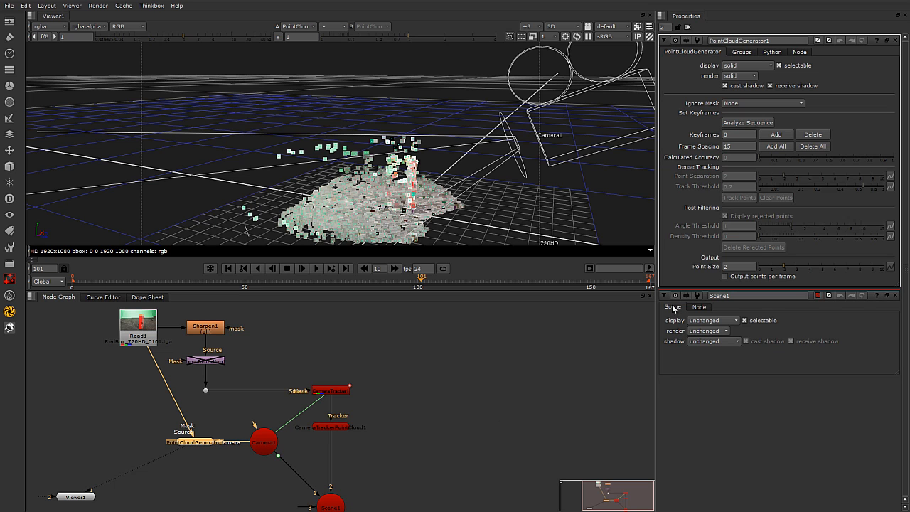
left_click(897, 309)
left_click(896, 296)
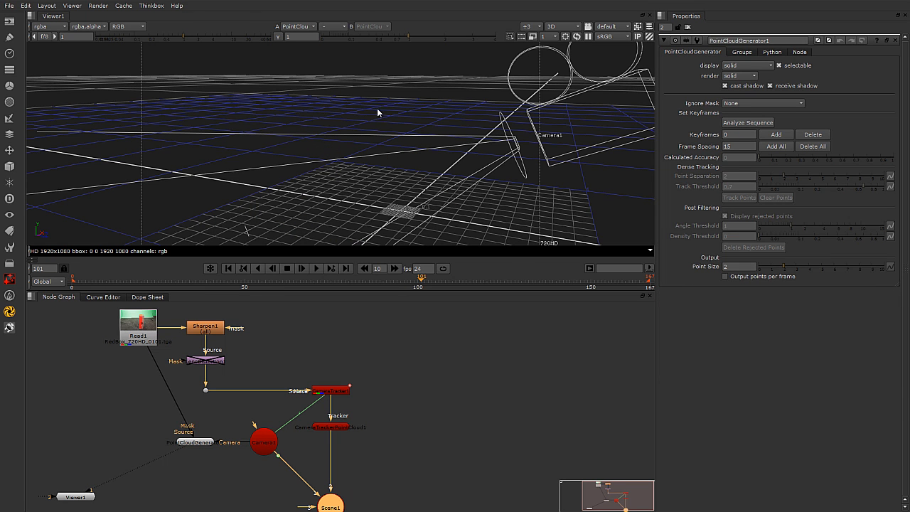
Step: Analyze the sequence for keyframes in PointCloudGenerator1 and track its dense points over the input frame range 0-167
left_click_drag(433, 167, 382, 130, "alt")
scroll(383, 131, "down", 2)
mouse_move(395, 165)
left_mouse_down("alt")
mouse_move(410, 163)
mouse_move(405, 155)
left_mouse_up("alt")
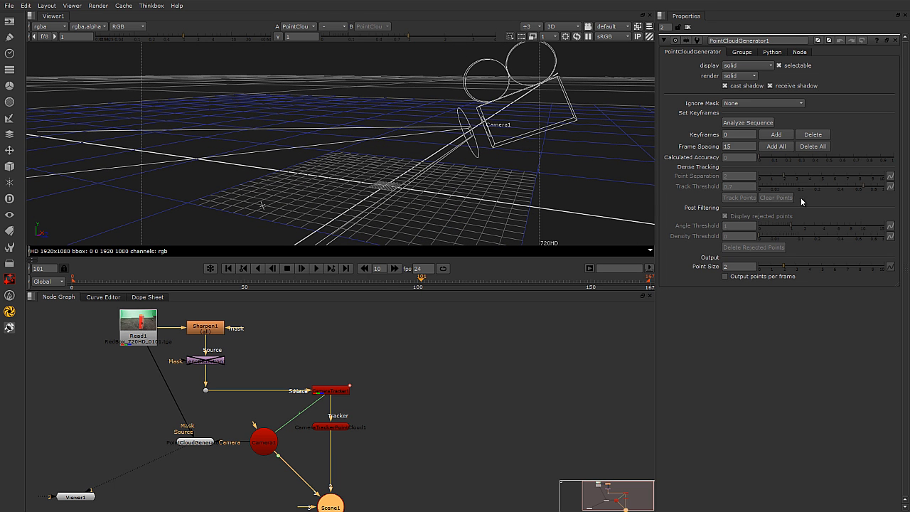
left_click(758, 124)
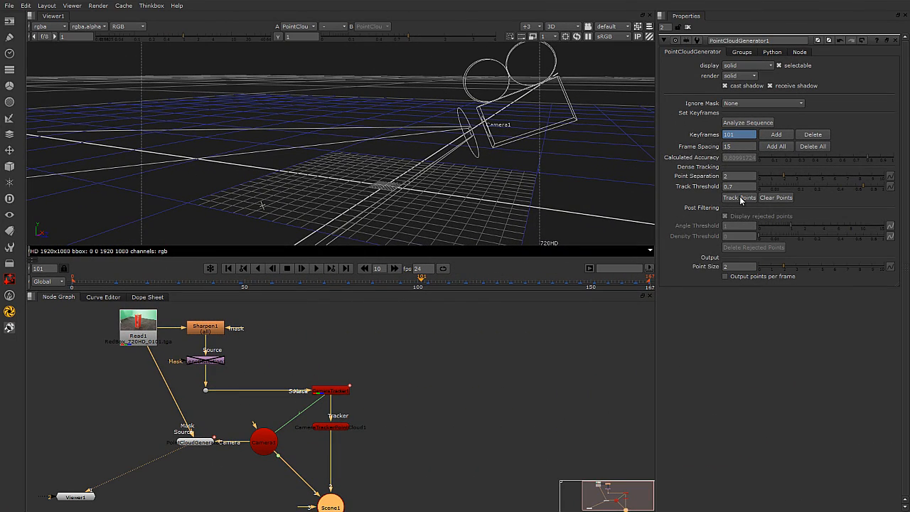
left_click(740, 199)
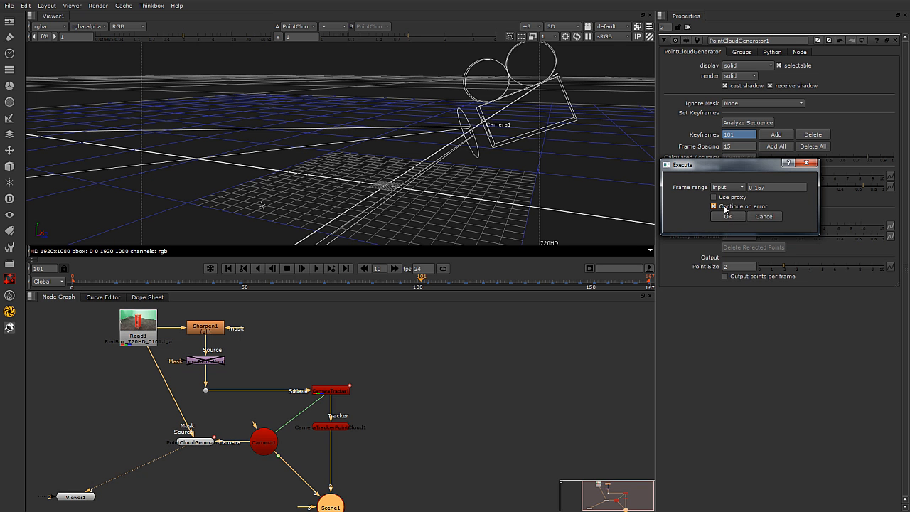
left_click(716, 206)
left_click(726, 216)
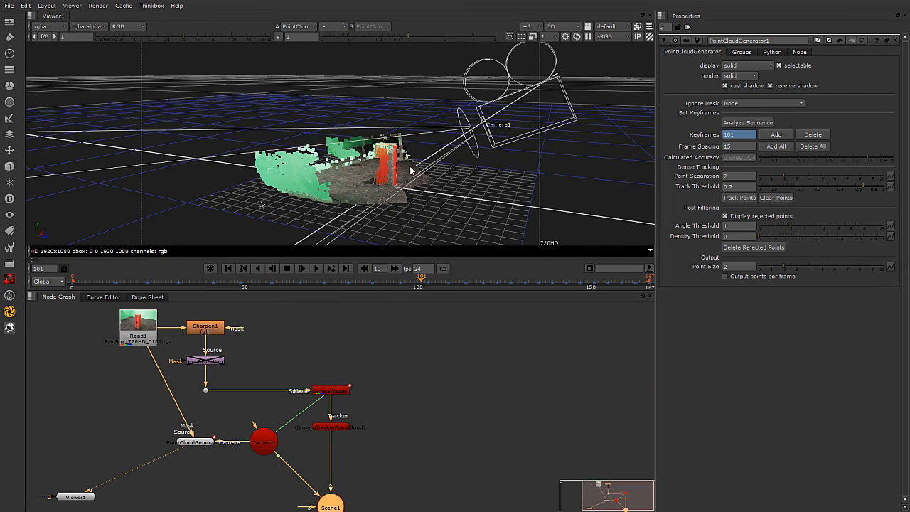
Step: Disable the CameraTrackerPointCloud1 node and examine the dense point cloud of the red box up close
scroll(416, 188, "up", 3)
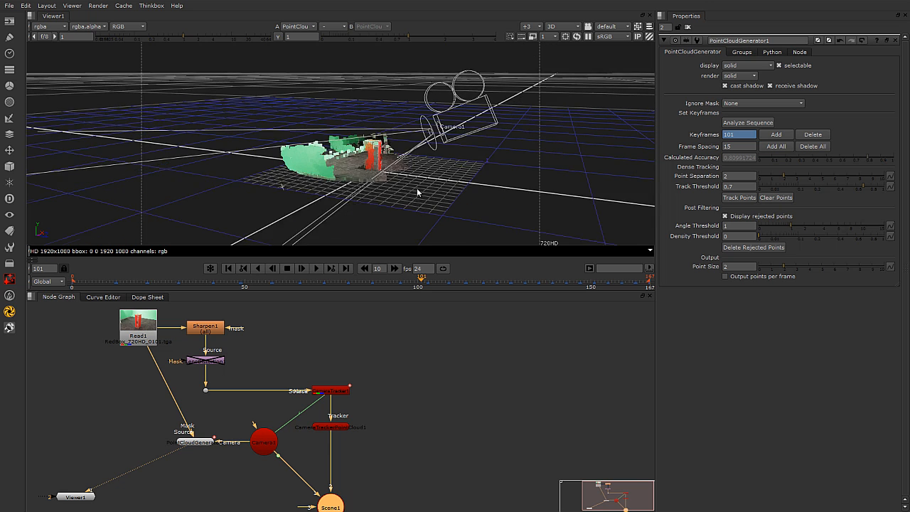
left_click(332, 430)
left_click_drag(337, 430, 337, 431)
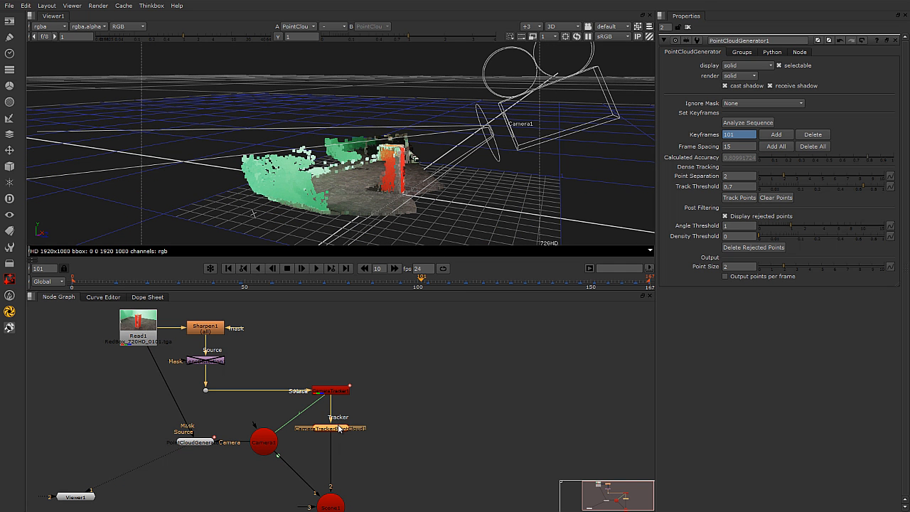
key("d")
middle_click_drag(457, 176, 451, 169, "alt")
scroll(450, 170, "up", 7)
scroll(448, 184, "down", 4)
mouse_move(466, 202)
left_mouse_down("ctrl")
mouse_move(399, 229)
mouse_move(447, 193)
mouse_move(475, 198)
left_mouse_up("ctrl")
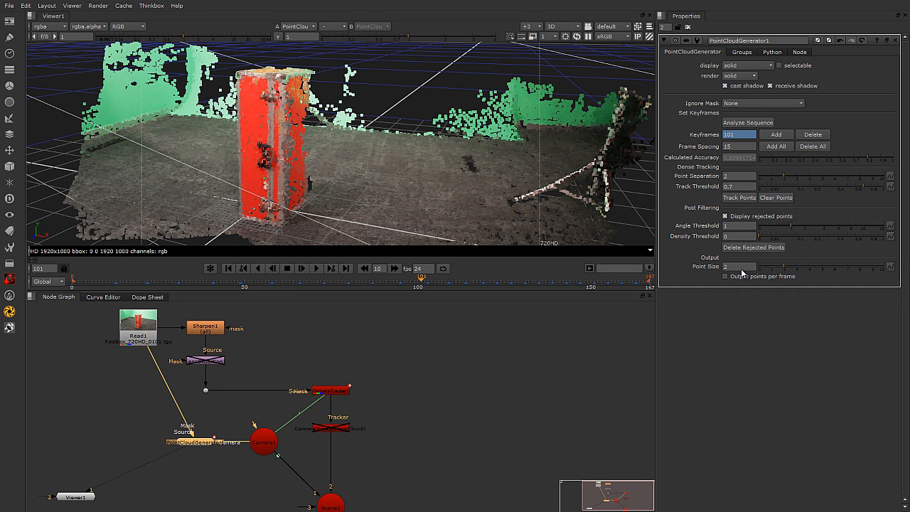
Step: Reduce the generated cloud's point size to 0 and examine the box and floor points
left_click_drag(784, 268, 756, 271)
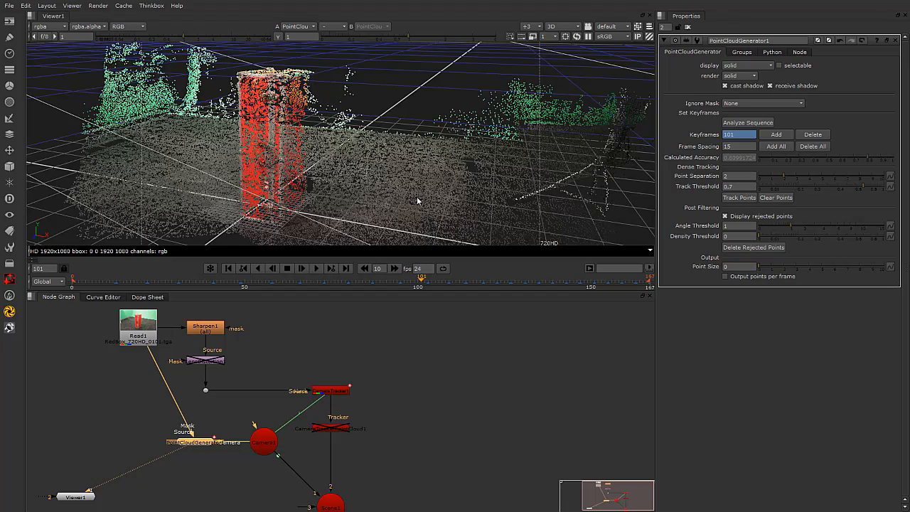
scroll(418, 200, "up", 5)
left_click_drag(410, 184, 261, 130, "ctrl")
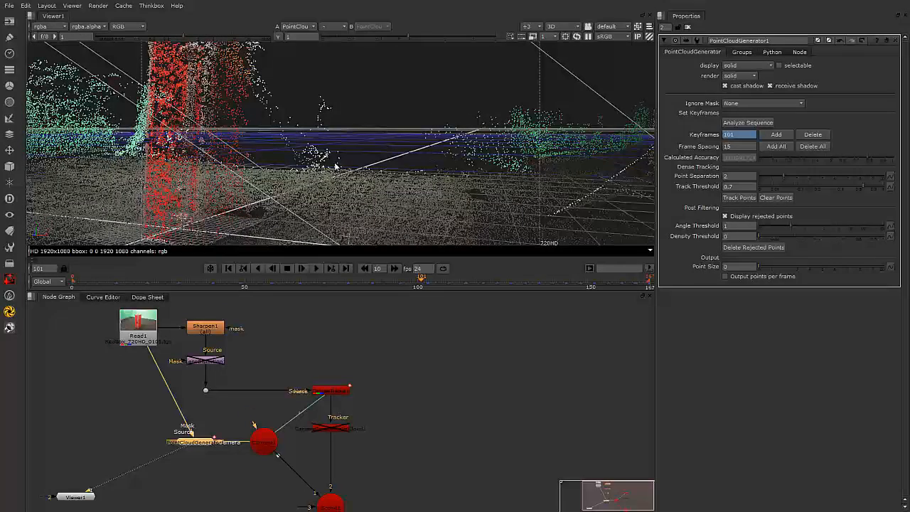
left_click_drag(322, 157, 339, 130, "ctrl")
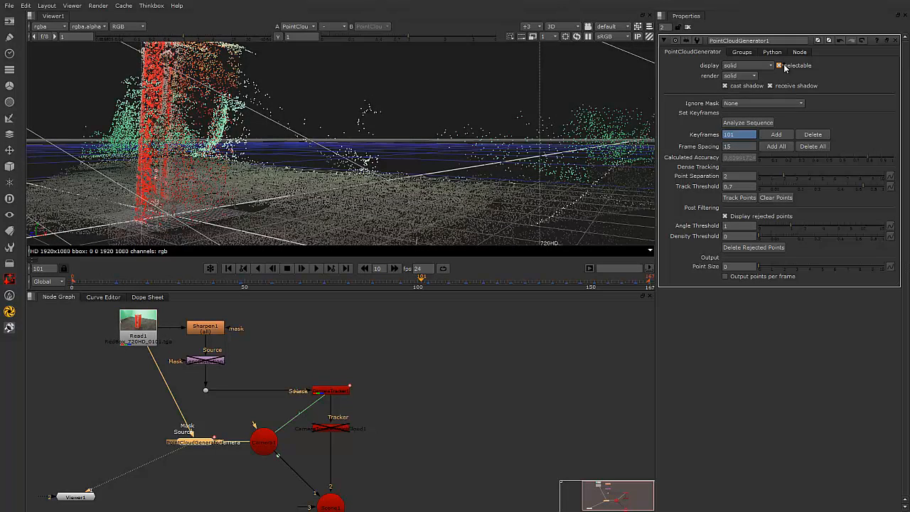
Step: Make the generated point cloud selectable and switch the 3D viewer to vertex selection
left_click(781, 65)
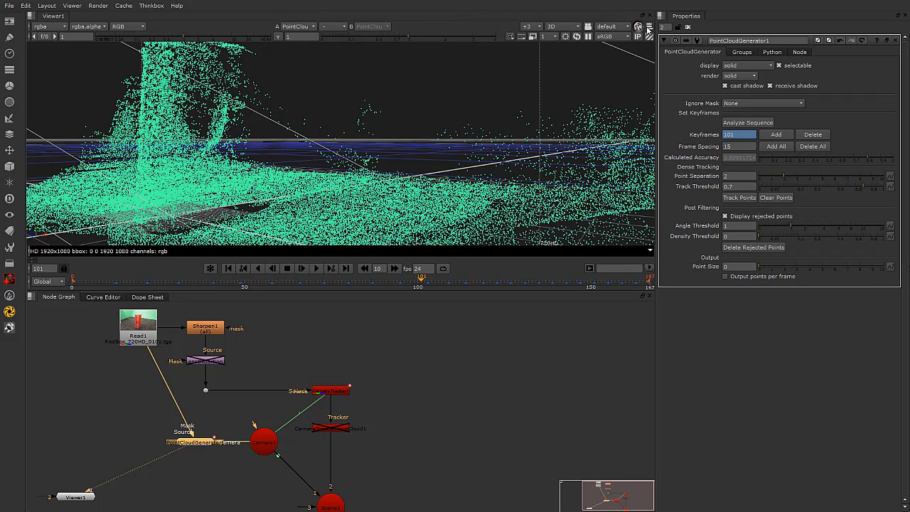
left_click(650, 29)
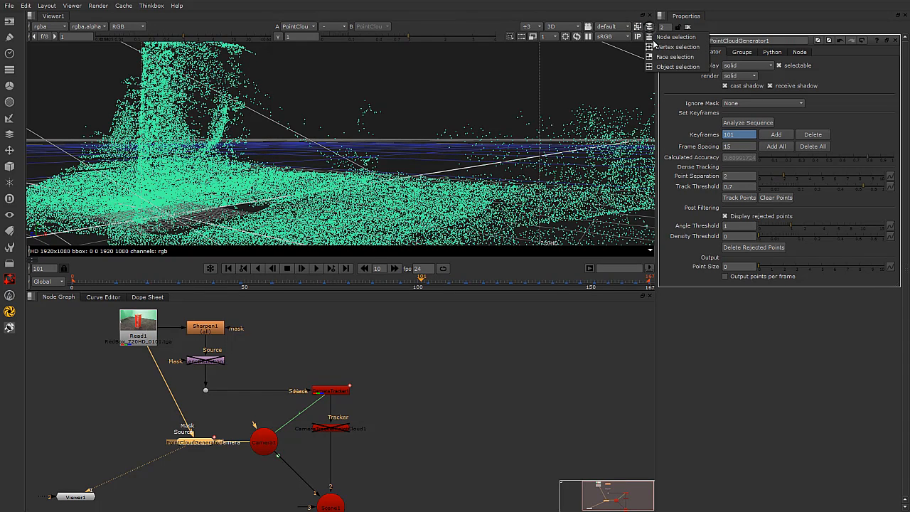
left_click(664, 51)
left_click(306, 149)
Step: Try selecting the stray points along the far edge of the floor, and clear the selection
scroll(394, 115, "down", 5)
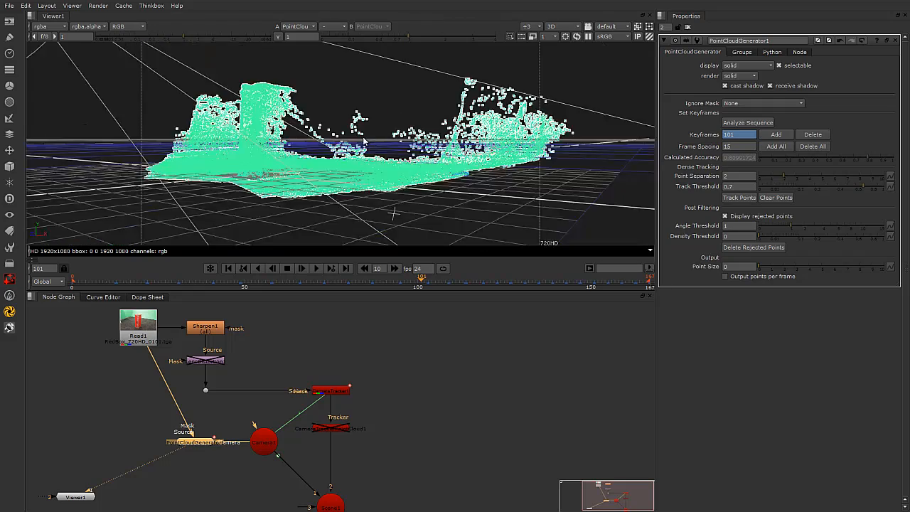
scroll(384, 118, "up", 4)
scroll(284, 80, "down", 4)
scroll(288, 81, "up", 3)
left_click_drag(291, 82, 580, 384)
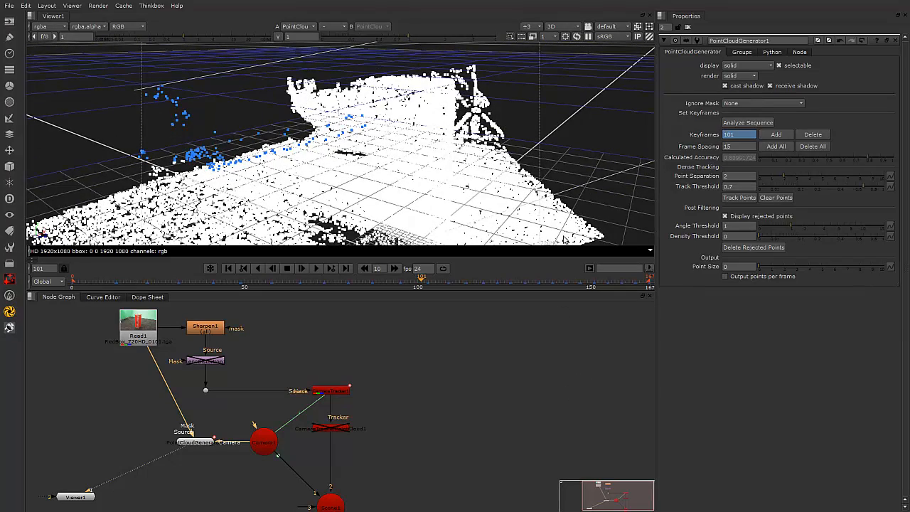
left_click(567, 99)
Step: Switch the 3D viewer from vertex selection back to node selection
left_click_drag(457, 199, 498, 130, "ctrl")
left_click_drag(413, 151, 530, 192, "ctrl")
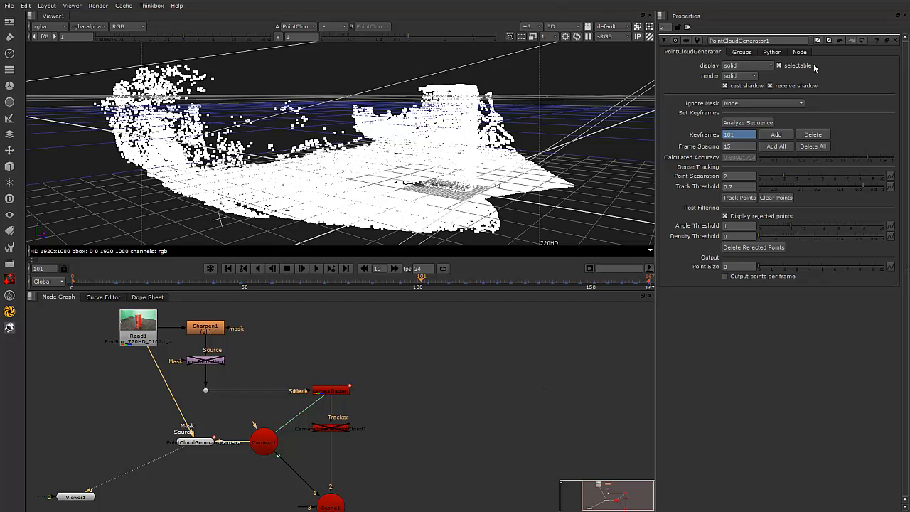
left_click(650, 27)
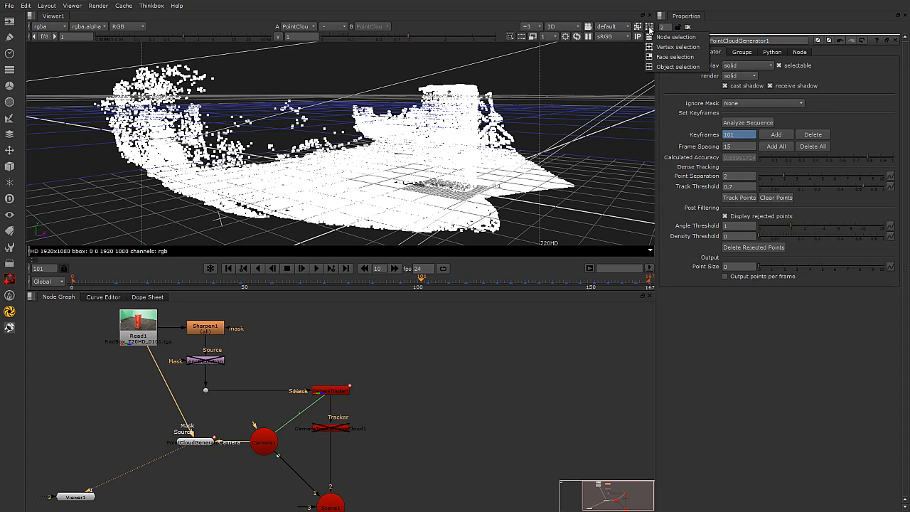
left_click(658, 37)
Step: Add a PoissonMesh node after PointCloudGenerator1 to build a mesh from the dense point cloud
left_click(478, 352)
left_click_drag(193, 448, 176, 446)
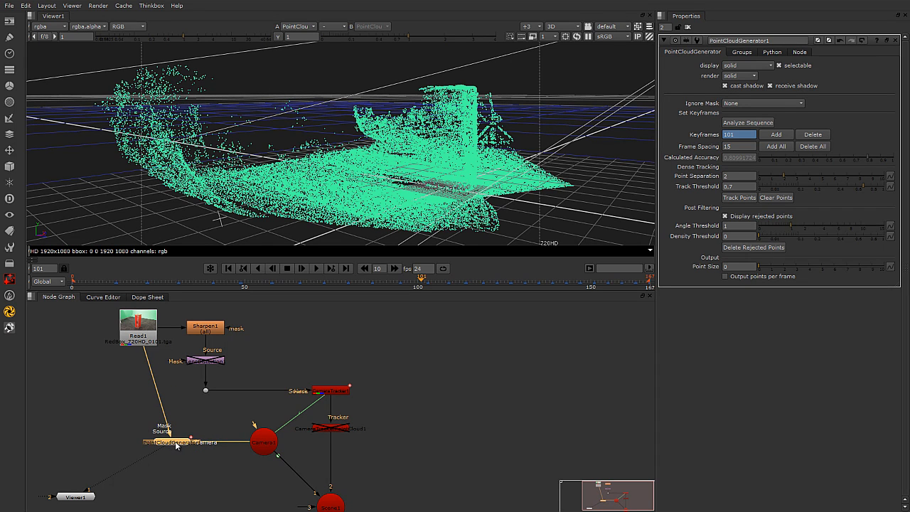
key("Tab")
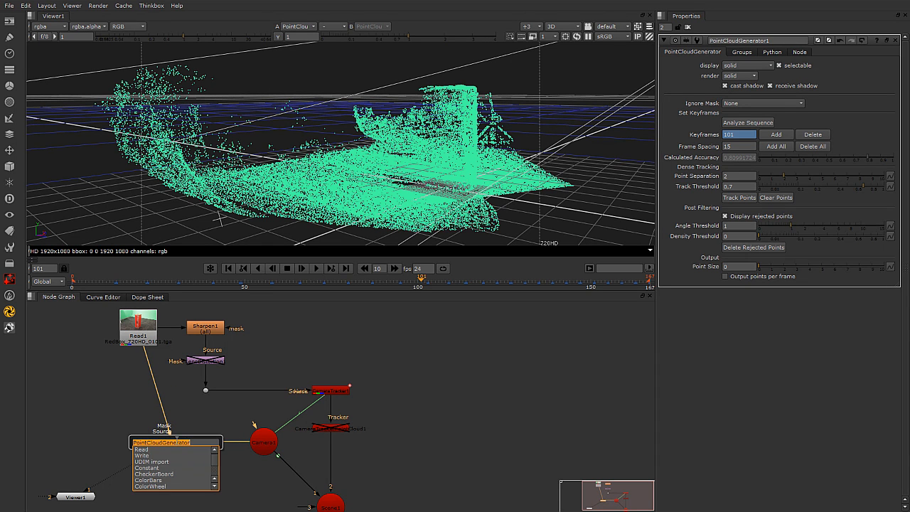
type("po")
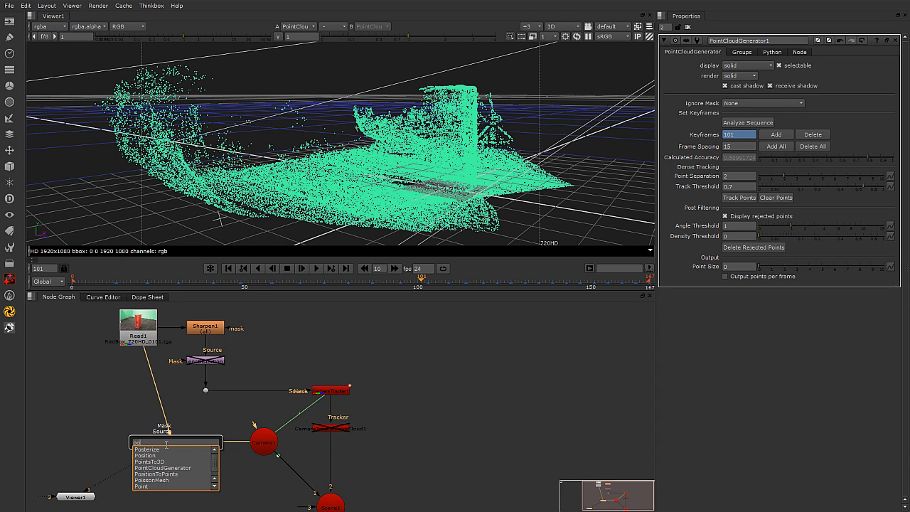
left_click(156, 481)
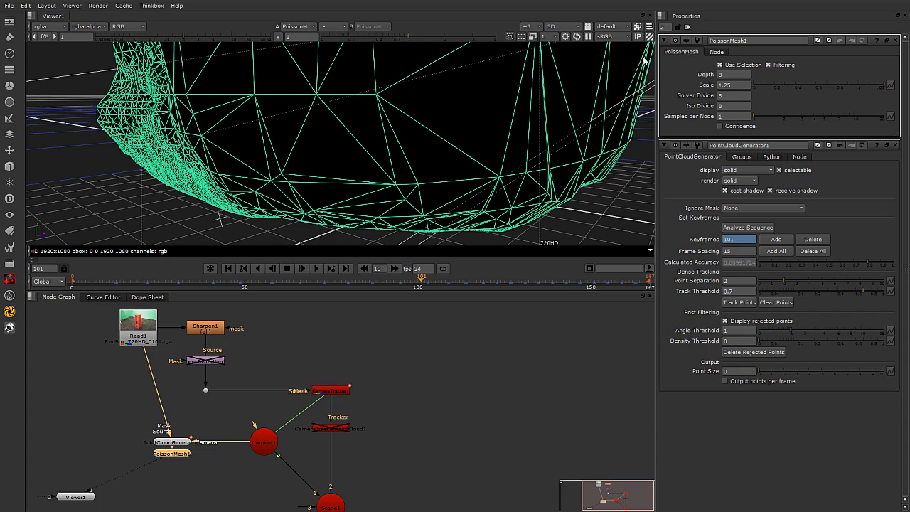
Step: Set the PoissonMesh scale to 0.7 for the generated mesh
scroll(382, 163, "down", 3)
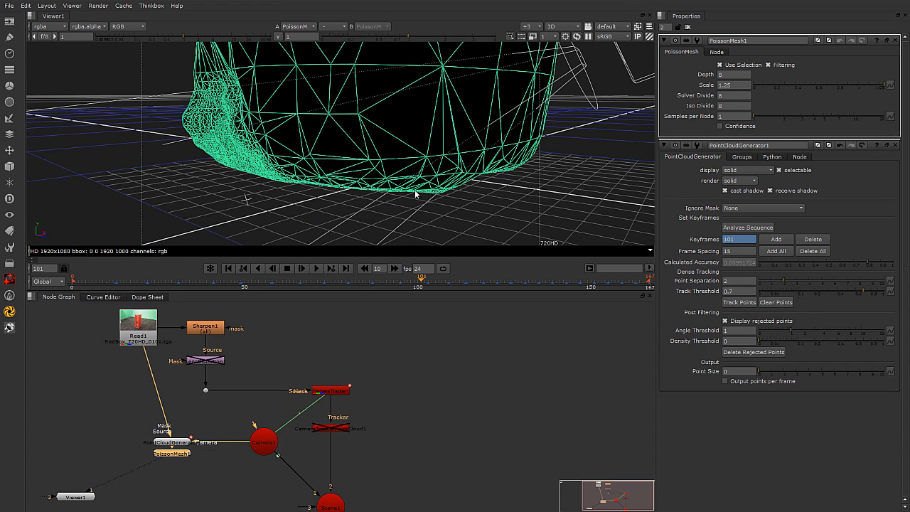
scroll(343, 140, "up", 3)
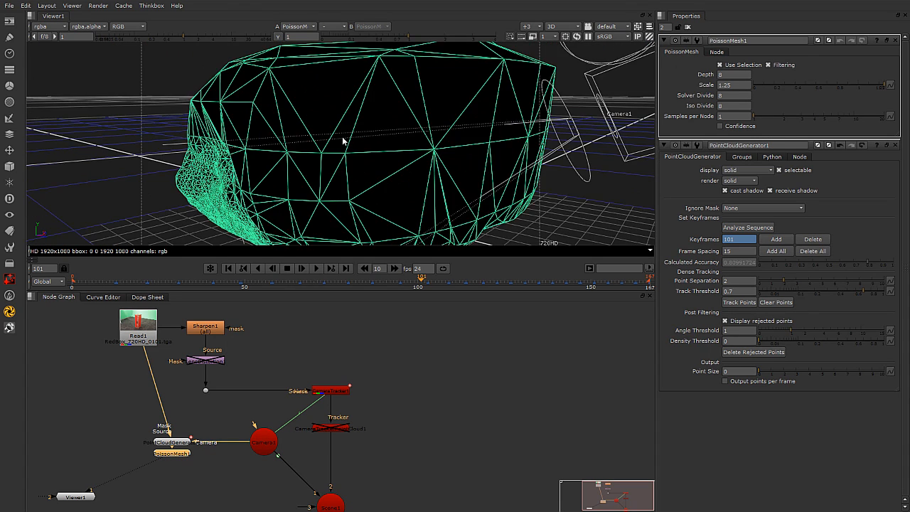
left_click_drag(350, 162, 356, 203, "ctrl")
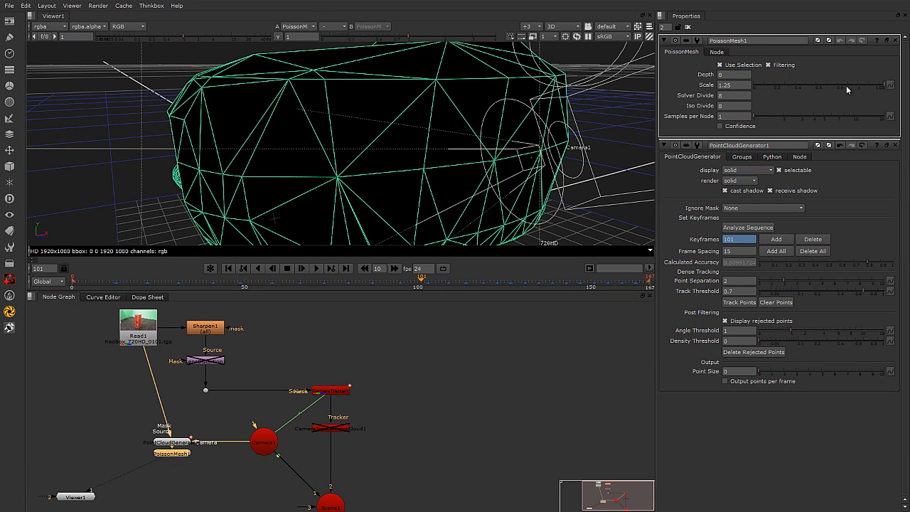
left_click_drag(740, 85, 692, 97)
type("0.7")
key("Return")
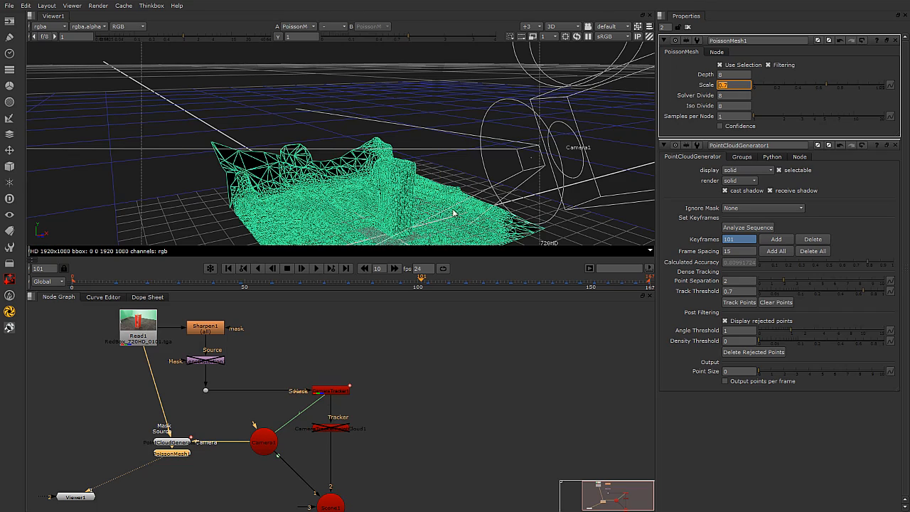
Step: Examine the mesh of the red box, the floor and the background from several sides and up close
left_click_drag(447, 192, 436, 138, "ctrl")
scroll(426, 142, "up", 2)
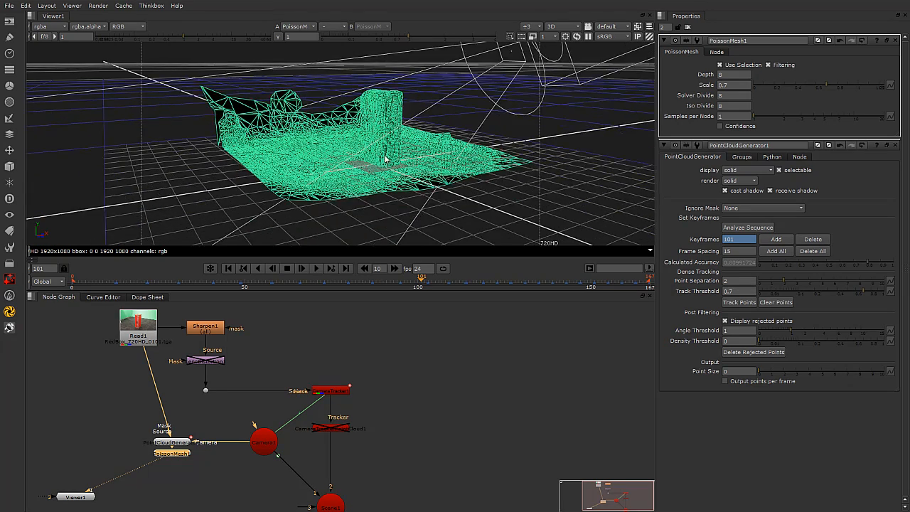
scroll(392, 160, "up", 2)
scroll(366, 169, "up", 2)
left_click_drag(364, 172, 427, 169, "ctrl")
left_click_drag(343, 112, 432, 79, "ctrl")
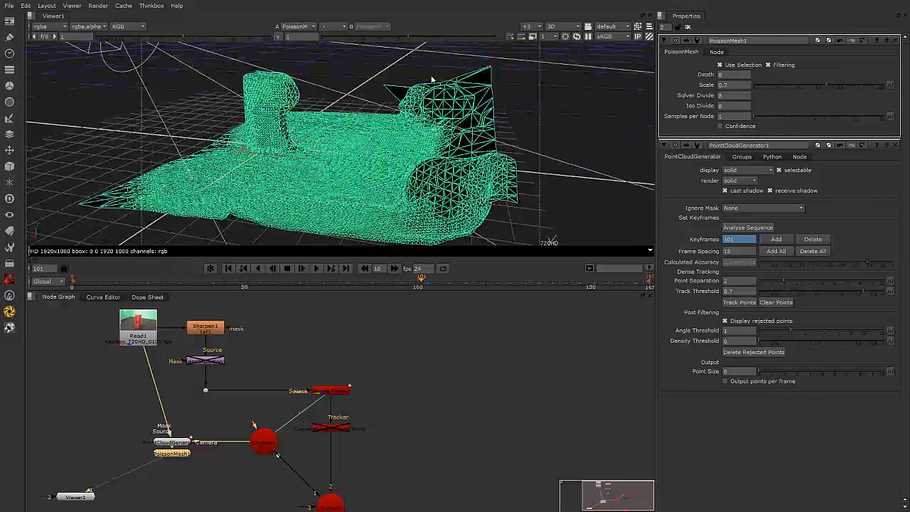
left_click_drag(438, 169, 466, 148, "ctrl")
scroll(316, 137, "up", 4)
left_click_drag(316, 136, 429, 194, "alt")
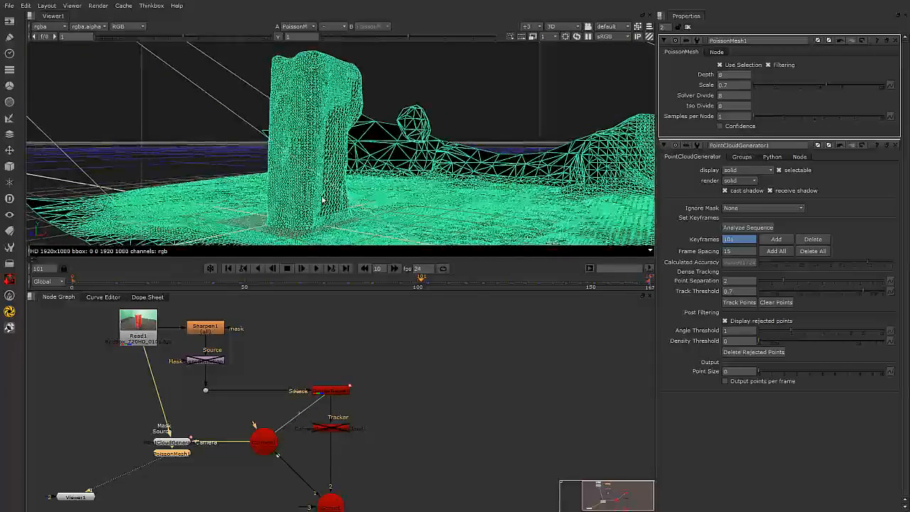
Step: Inspect the meshed box and floor from above, straight on and at ground level to judge the mesh's shape
left_click_drag(402, 187, 378, 101, "ctrl")
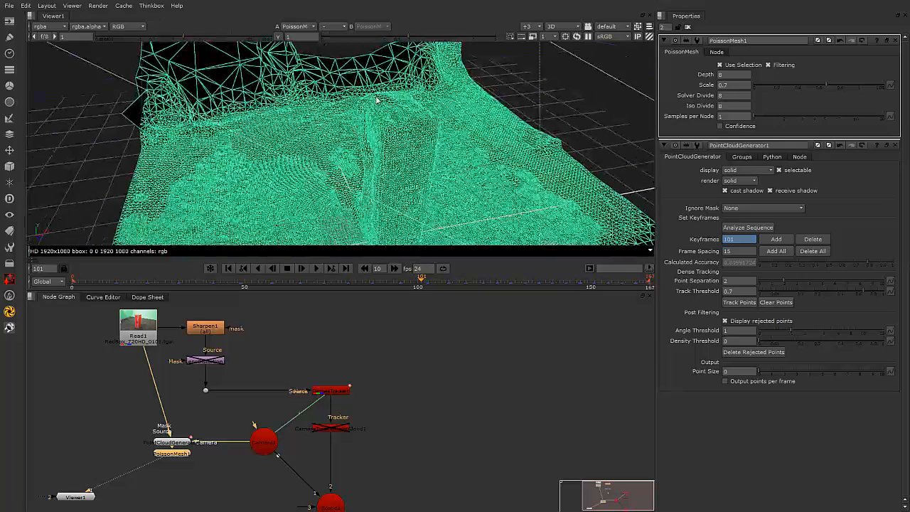
left_click_drag(404, 177, 322, 165, "ctrl")
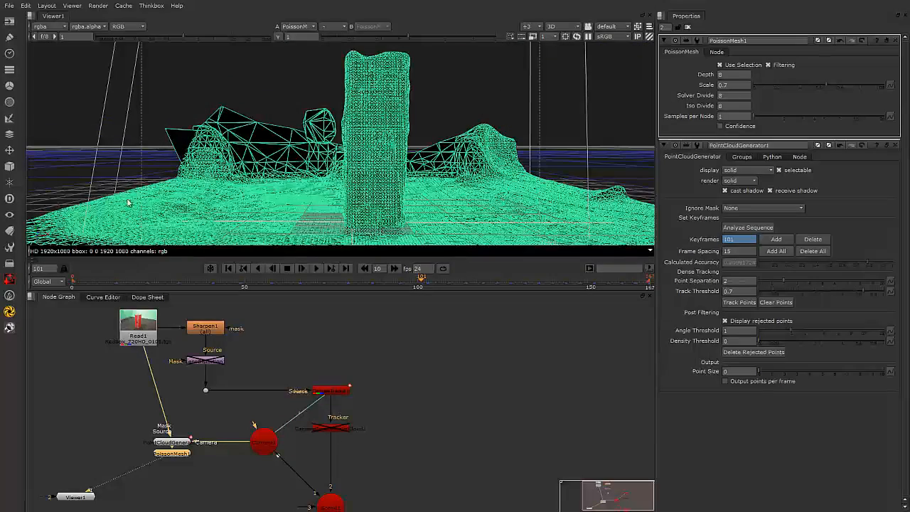
left_click_drag(528, 206, 429, 182, "ctrl")
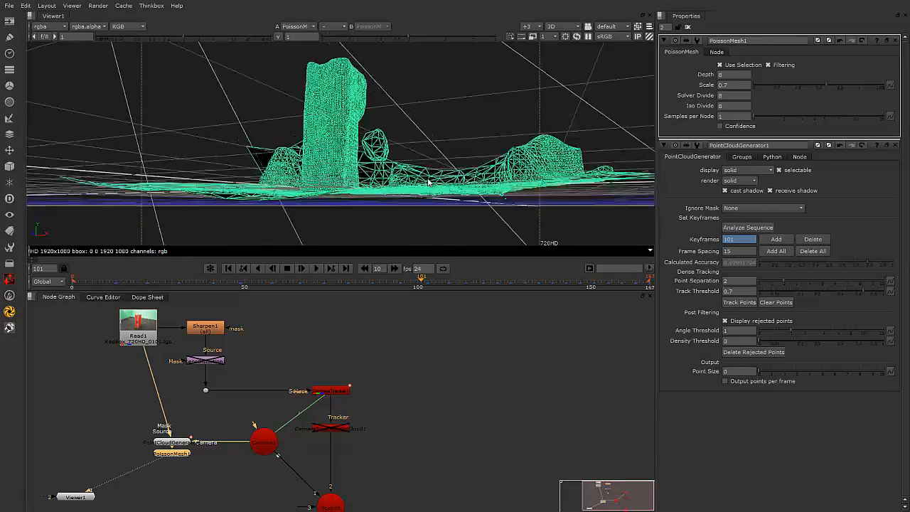
left_click_drag(542, 192, 475, 182, "ctrl")
left_click_drag(508, 211, 684, 226, "ctrl")
left_click_drag(338, 162, 337, 175, "ctrl")
right_click(337, 175)
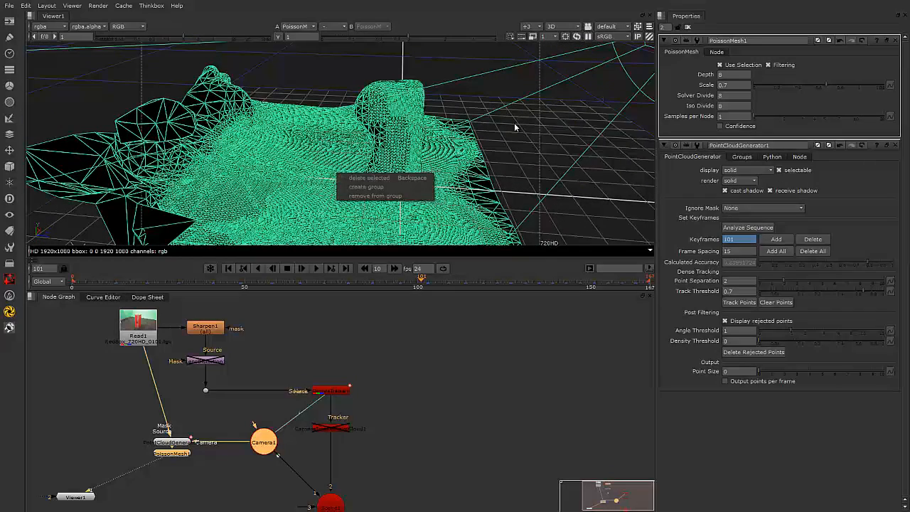
left_click(491, 330)
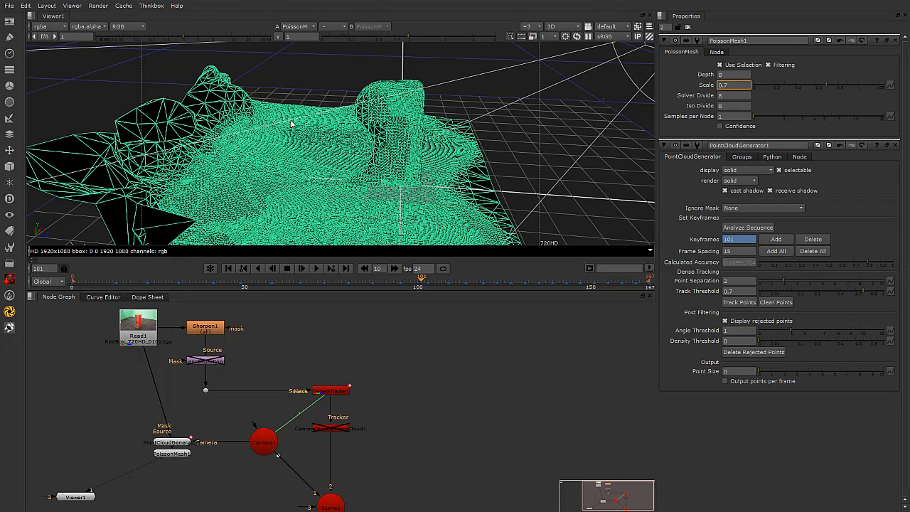
left_click_drag(394, 164, 165, 199, "ctrl")
left_click_drag(382, 167, 249, 162, "ctrl")
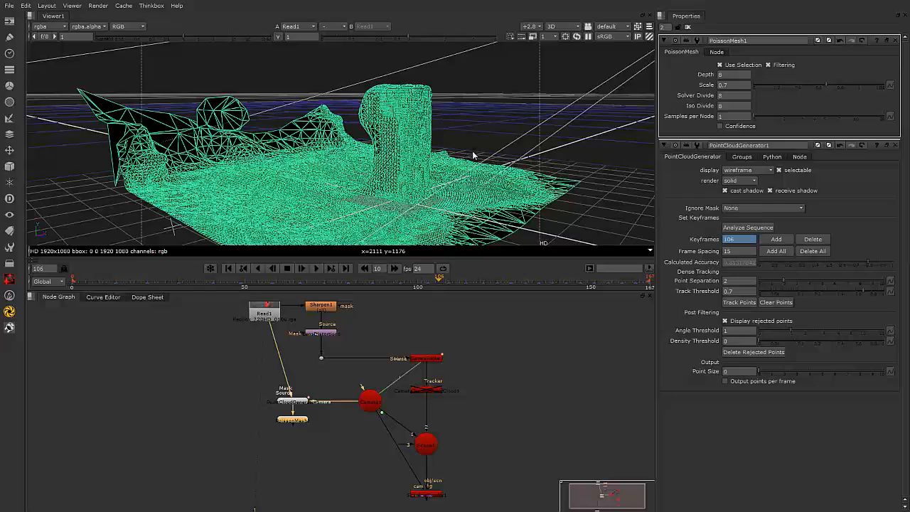
left_click_drag(473, 155, 515, 191, "ctrl")
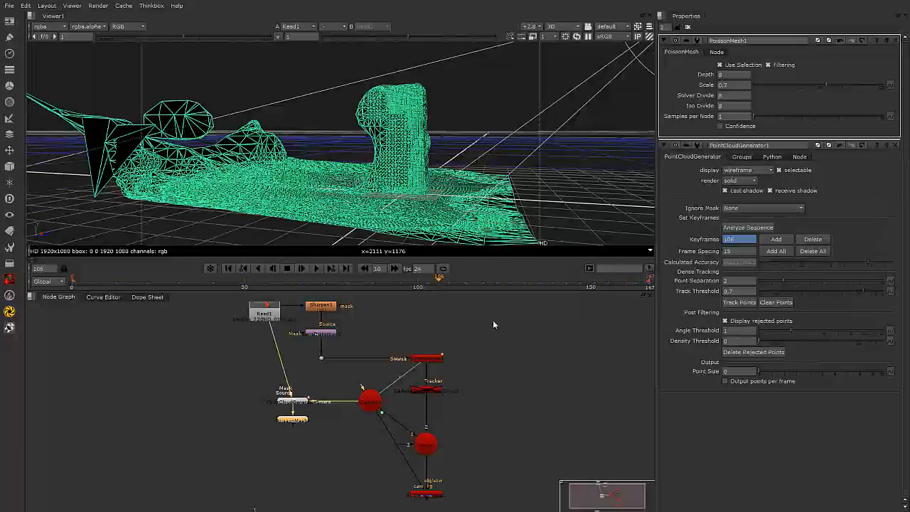
Step: Add a WriteGeo node after PoissonMesh1 and check the file types it offers for export
middle_click_drag(560, 352, 559, 336)
left_click(350, 434)
left_click(297, 407)
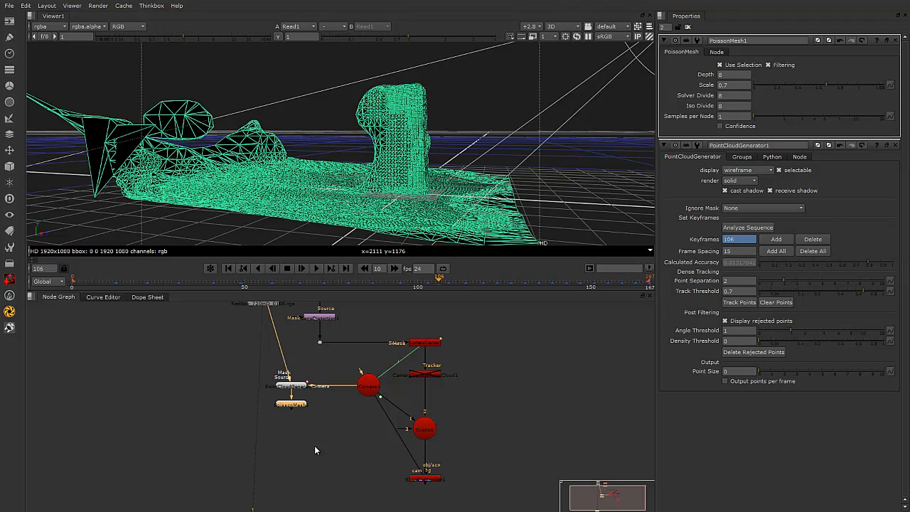
key("Tab")
type("wri")
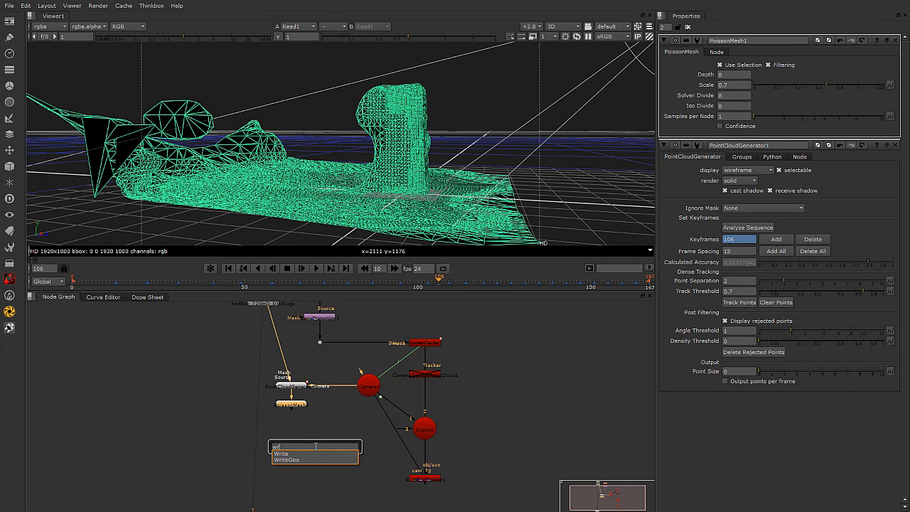
left_click(293, 460)
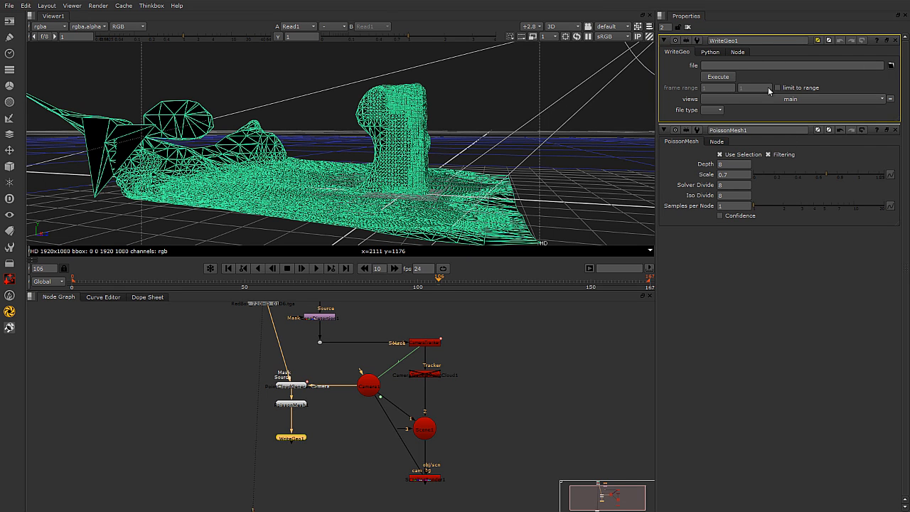
left_click(720, 111)
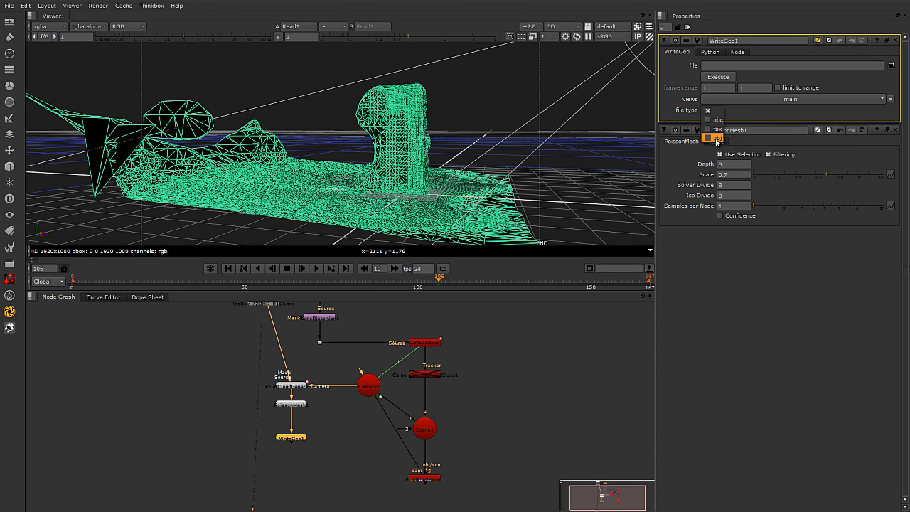
left_click(750, 111)
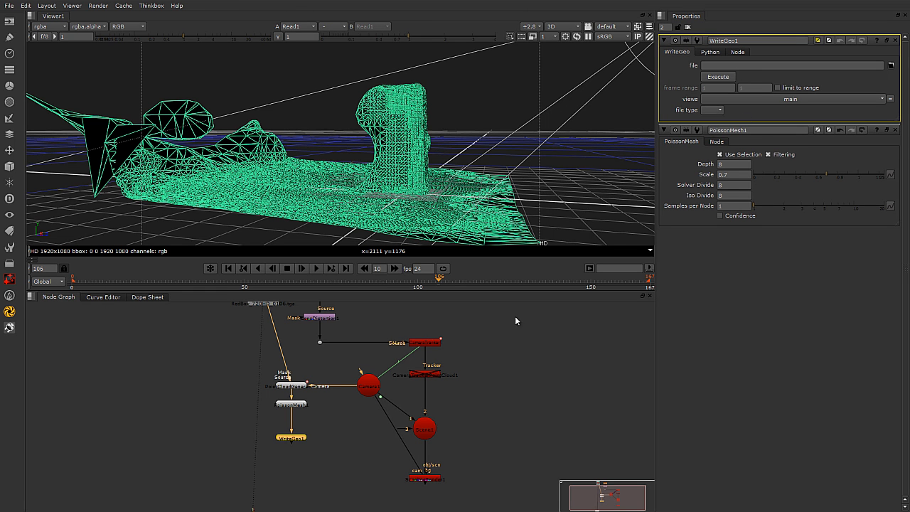
Step: Connect PoissonMesh1 to Scene1 as an additional input
left_click(320, 479)
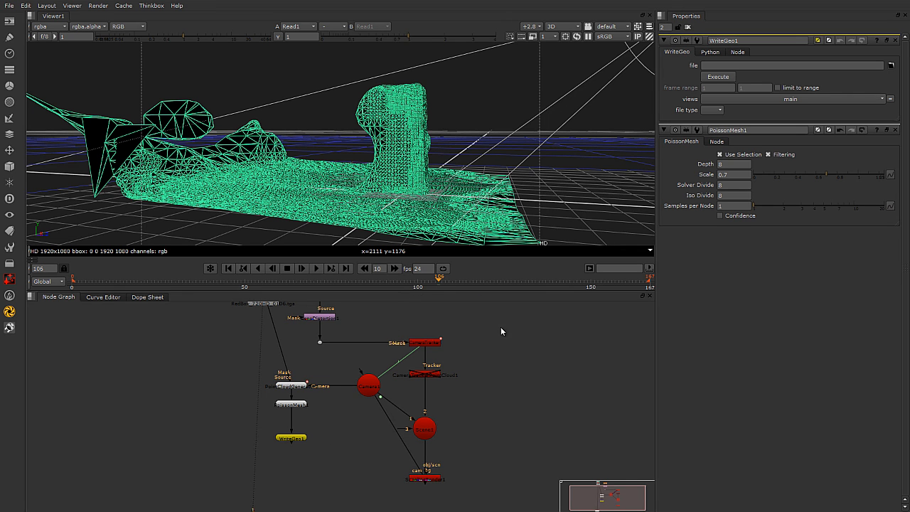
middle_click_drag(455, 370, 434, 369)
left_click_drag(379, 428, 278, 408)
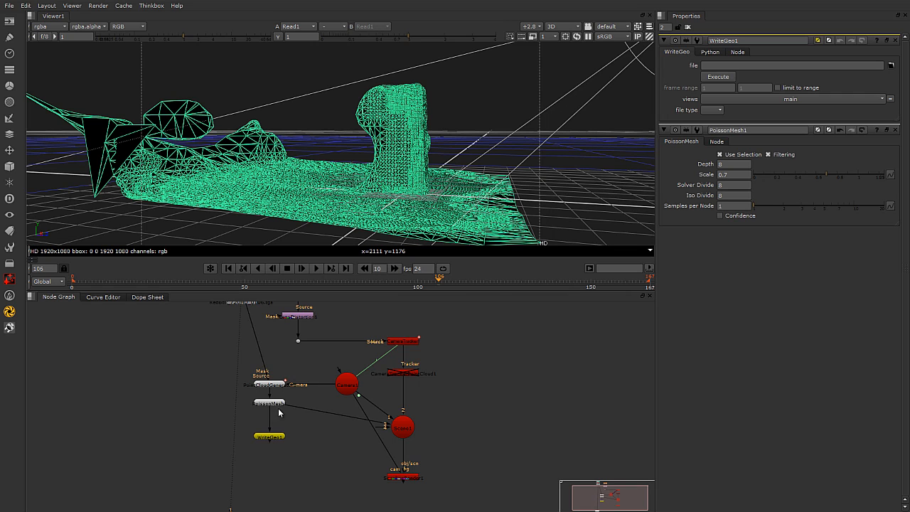
Step: Detach WriteGeo1 from PoissonMesh1, delete the render node below Scene1, and attach WriteGeo1 to Scene1's output
left_click(281, 440)
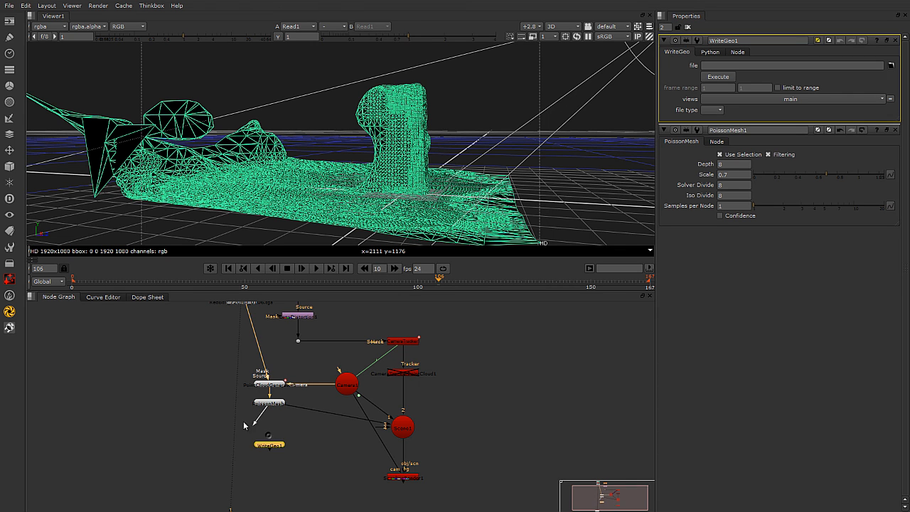
left_click_drag(272, 438, 418, 494)
key("Delete")
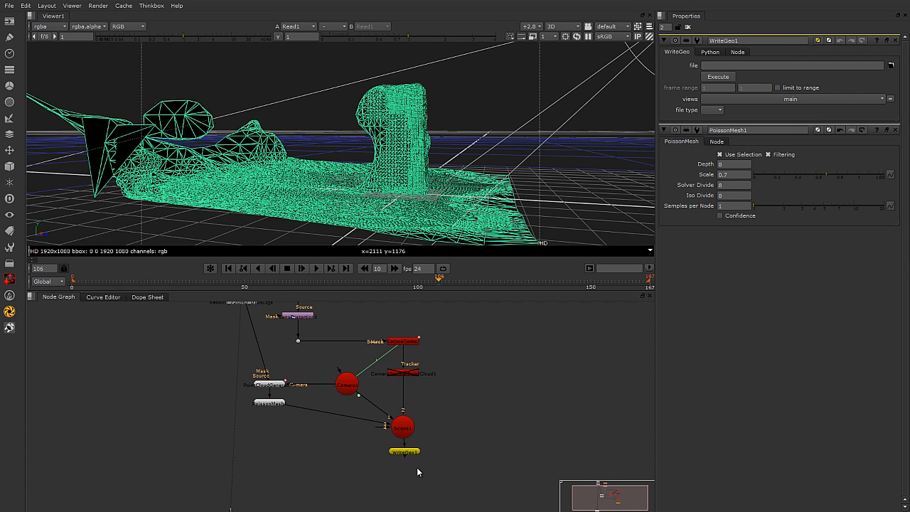
left_click_drag(407, 455, 416, 468)
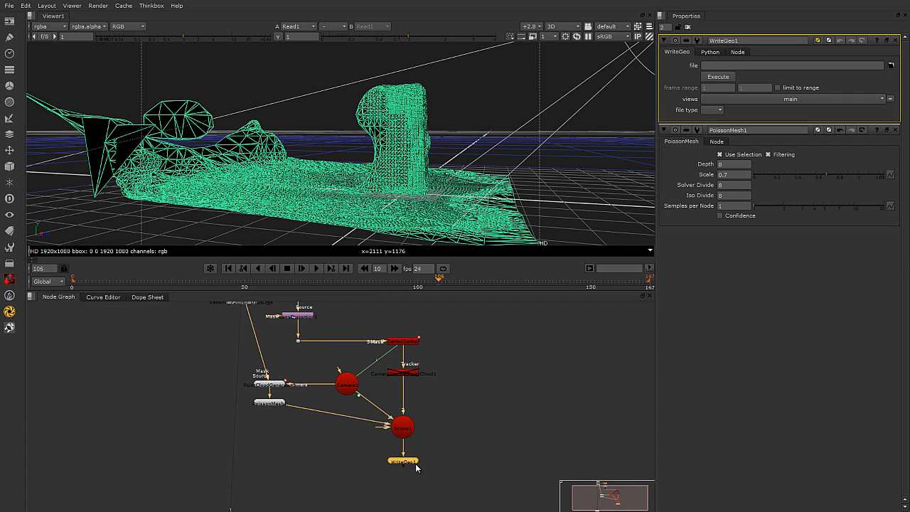
Step: Check the Scene1, camera and PoissonMesh1 nodes in turn, and move PoissonMesh1 down level with Scene1
left_click(401, 428)
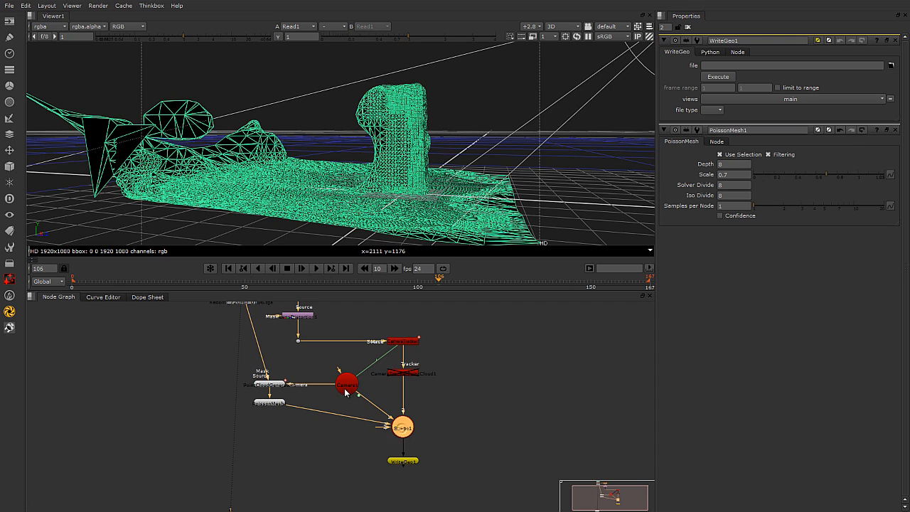
left_click(346, 384)
left_click(269, 404)
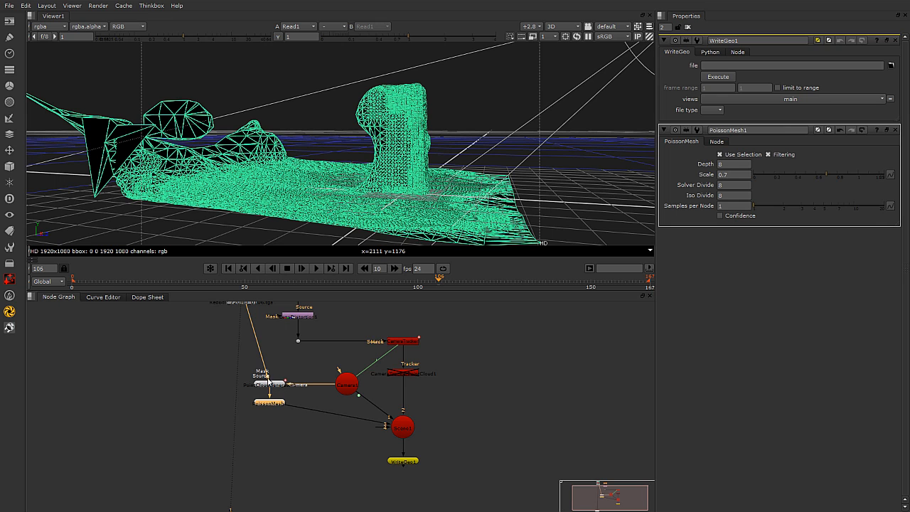
left_click_drag(269, 406, 281, 424)
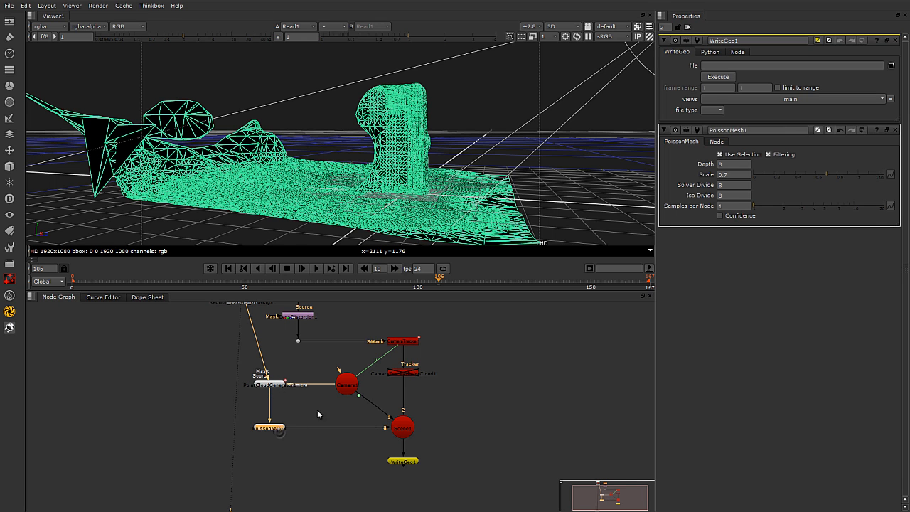
Step: Delete the PoissonMesh1 and WriteGeo1 nodes, leaving the point cloud generator connected to Scene1
left_click(302, 463)
left_click(271, 431)
key("Delete")
left_click(290, 420)
left_click(277, 385)
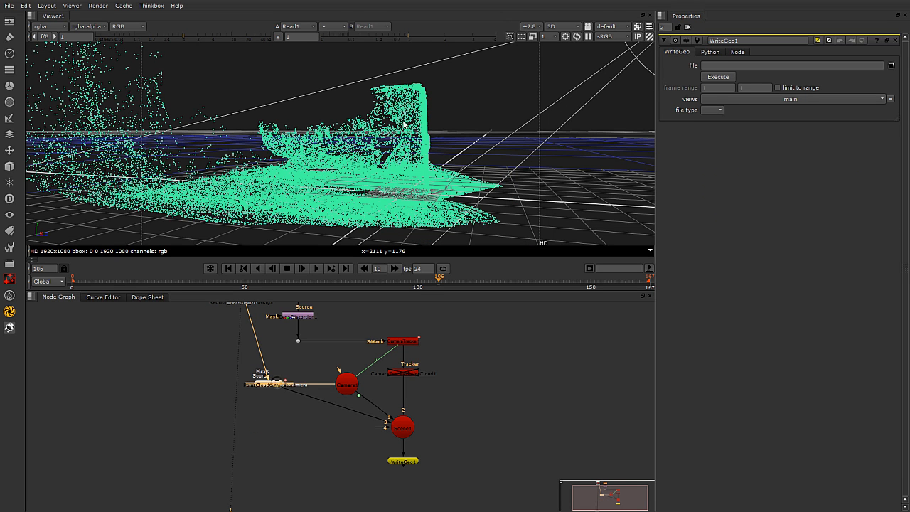
key("Delete")
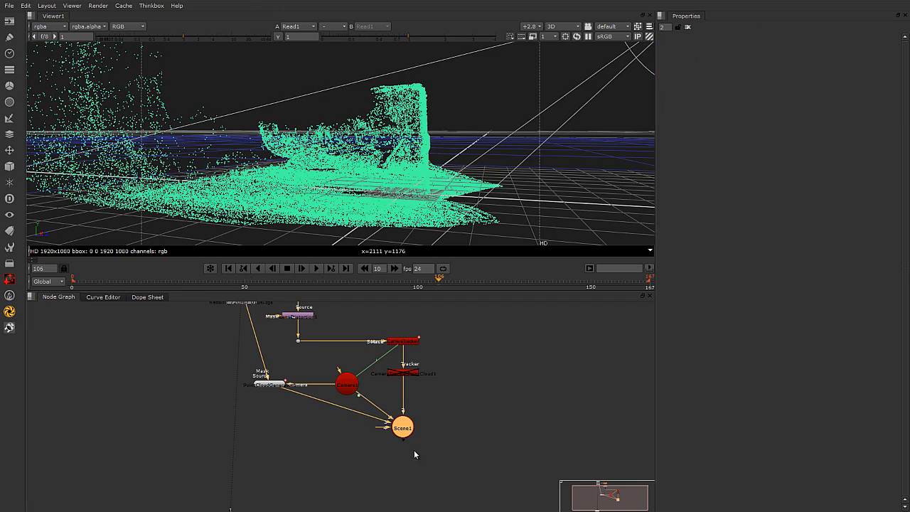
Step: Open the point cloud generator's properties and set its display to textured
double_click(270, 385)
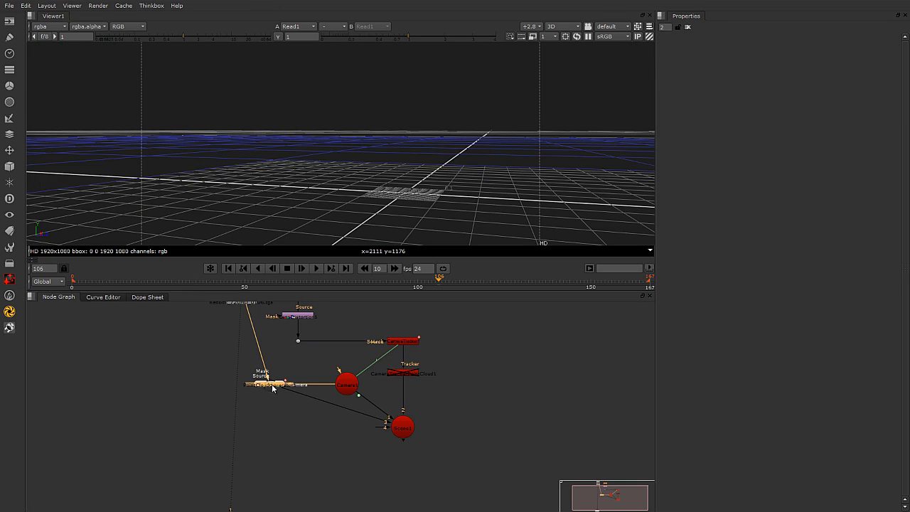
left_click_drag(525, 155, 782, 104, "ctrl")
left_click(780, 66)
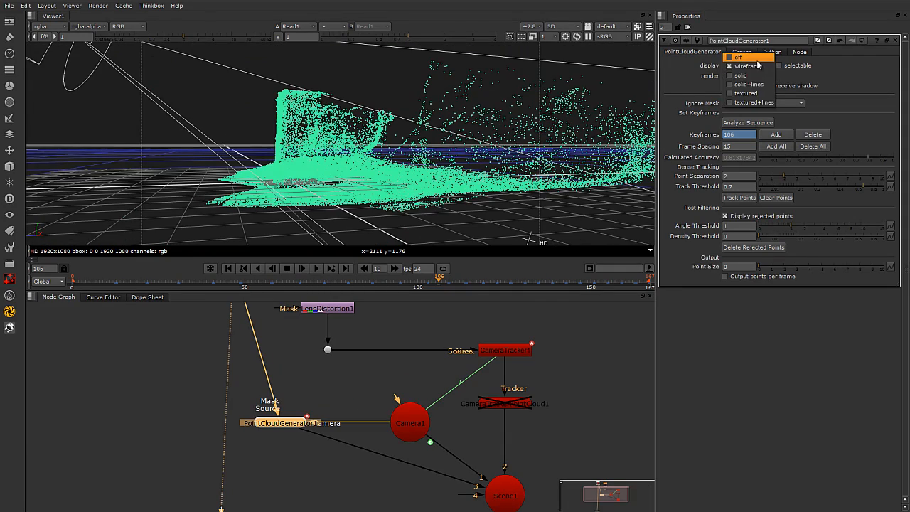
left_click(749, 65)
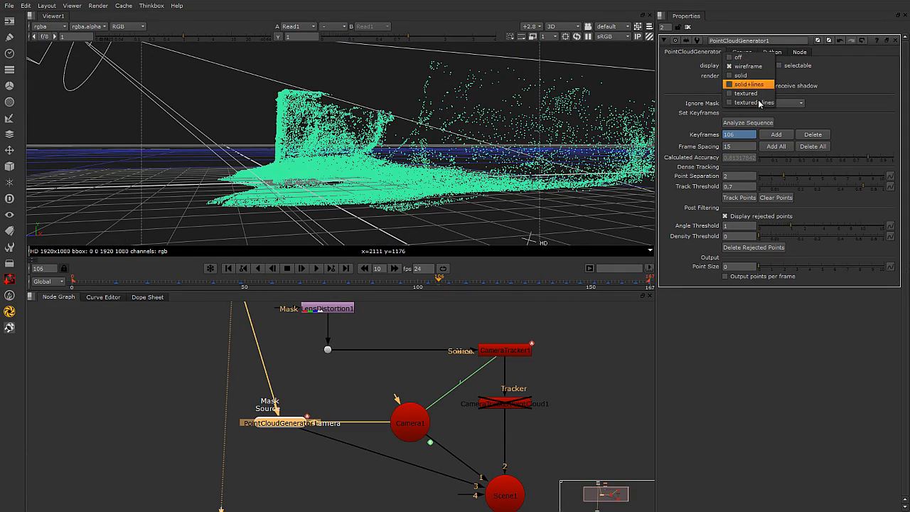
left_click(736, 95)
left_click_drag(496, 193, 616, 201, "ctrl")
left_click_drag(390, 125, 658, 64, "ctrl")
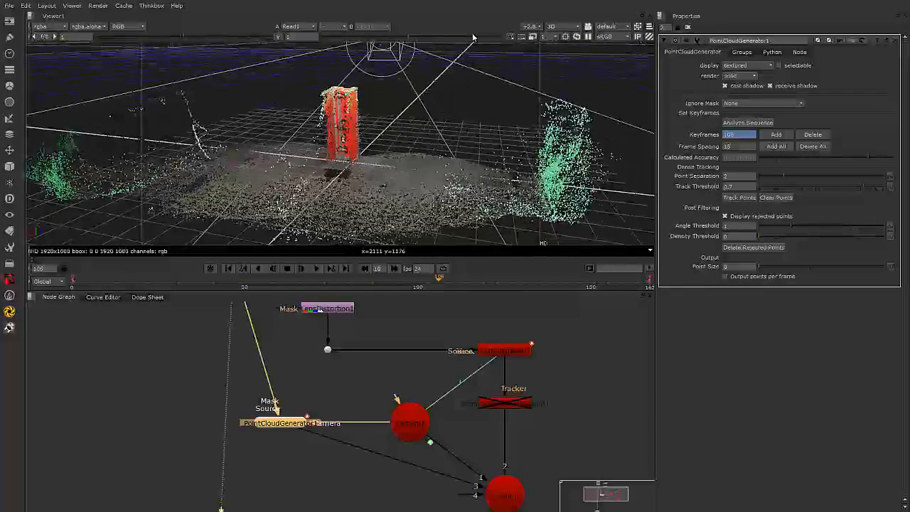
Step: Switch the 3D view to vertex selection, try selecting the red box's points, and undo the attempt
left_click(649, 27)
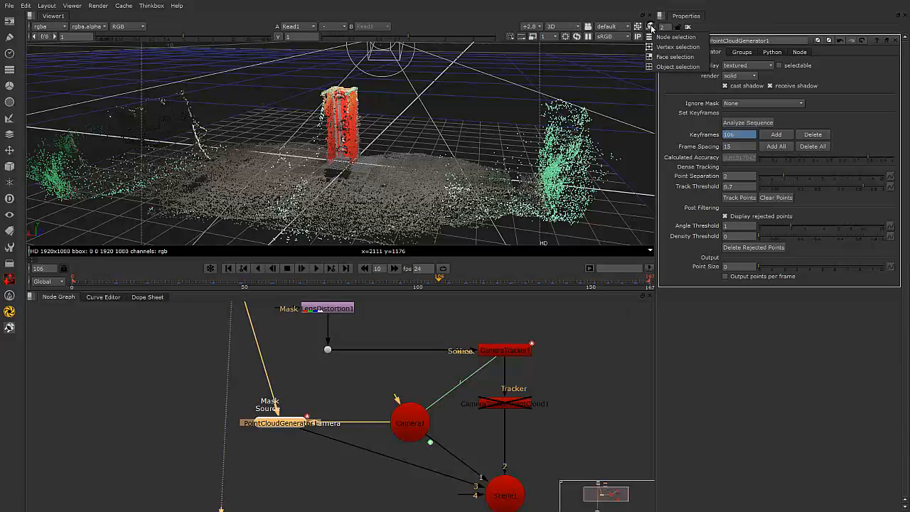
left_click(679, 47)
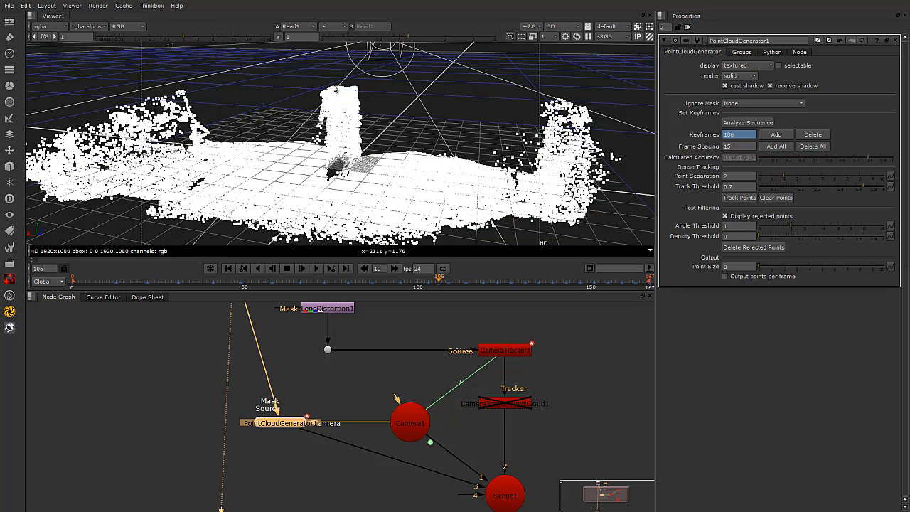
left_click_drag(318, 80, 350, 115)
left_click_drag(365, 165, 366, 179)
left_click_drag(427, 187, 426, 246, "ctrl")
left_click_drag(466, 194, 456, 147, "ctrl")
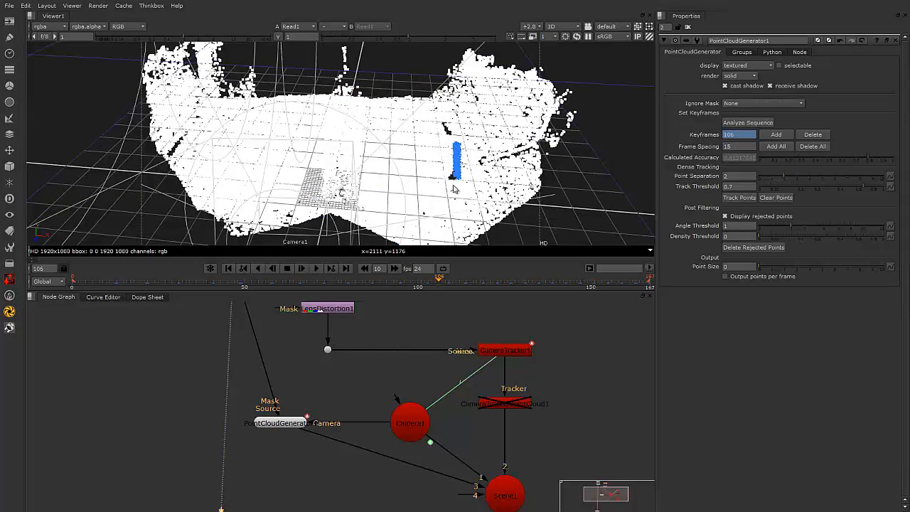
key("ctrl+z")
Step: Select the points of the upright box in the point cloud
left_click_drag(381, 178, 300, 87, "ctrl")
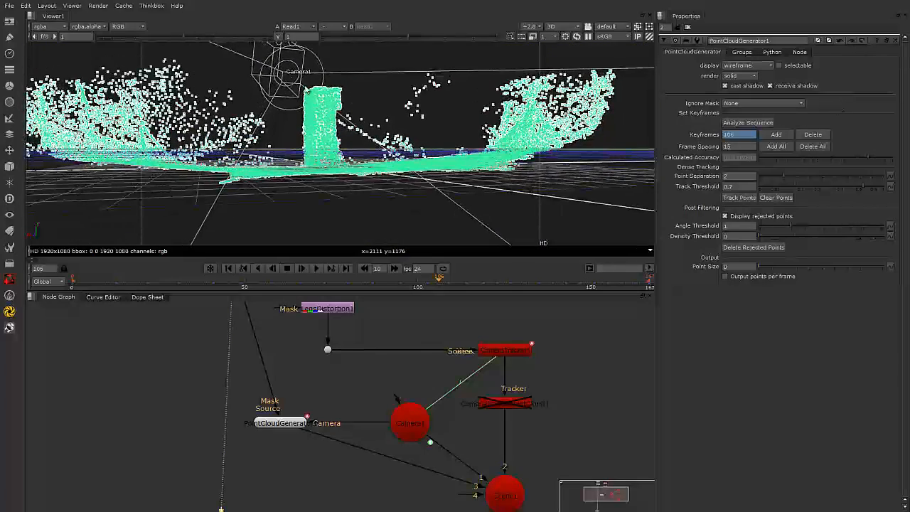
left_click(300, 84)
left_click_drag(377, 184, 0, 127, "ctrl")
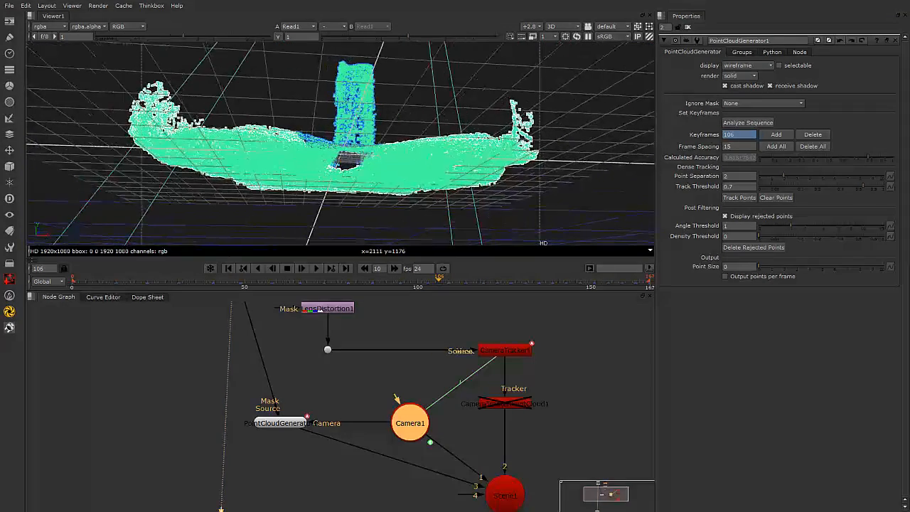
left_click_drag(375, 95, 323, 99, "ctrl")
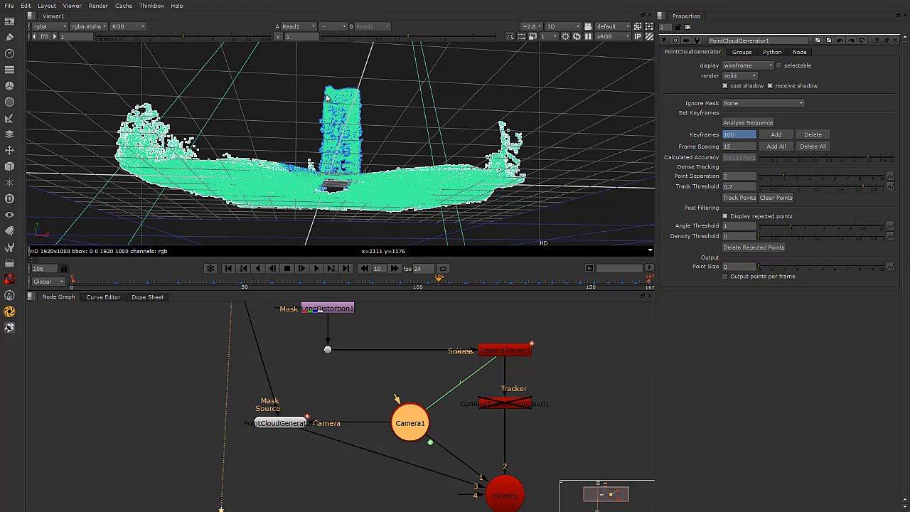
left_click_drag(317, 77, 372, 167)
left_click_drag(282, 143, 319, 213)
Step: Remove the stray ground and background points from the selection, keeping only the box's points selected
left_click_drag(399, 175, 527, 216, "ctrl")
left_click_drag(479, 158, 393, 223)
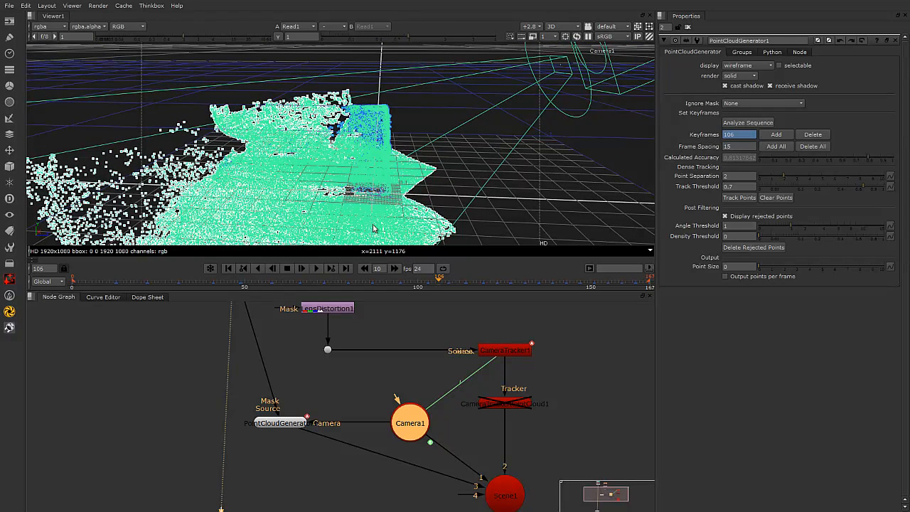
right_click(459, 181)
left_click(488, 137)
left_click_drag(488, 139, 416, 186, "ctrl")
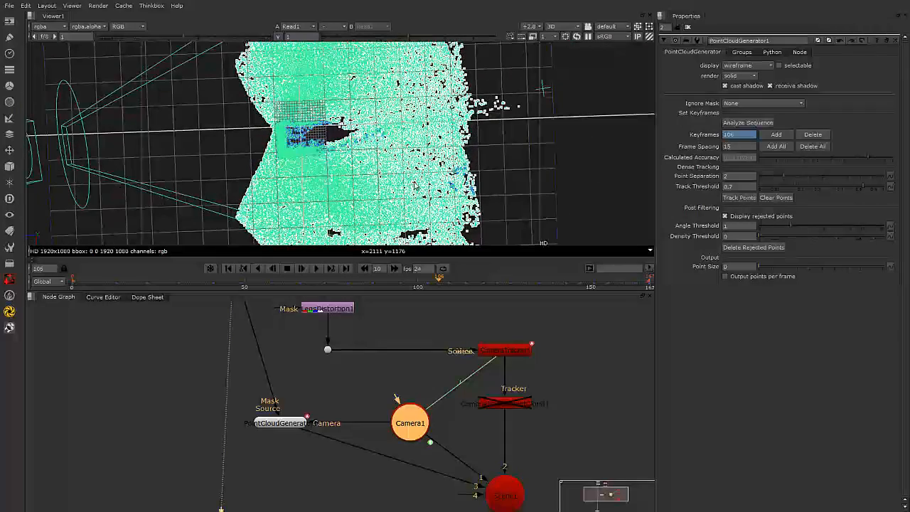
left_click_drag(521, 81, 333, 217)
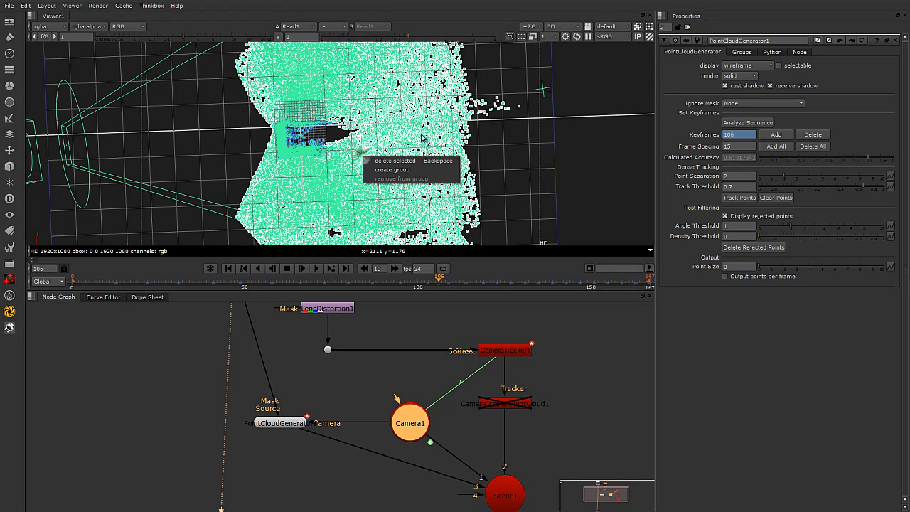
left_click_drag(427, 144, 384, 165, "ctrl")
left_click_drag(432, 137, 714, 184, "ctrl")
left_click_drag(427, 161, 533, 171, "ctrl")
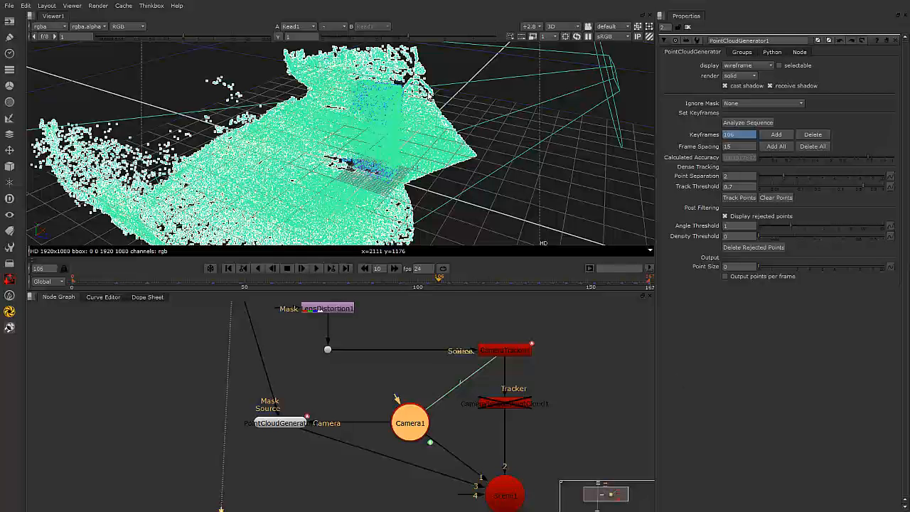
Step: Create a point group from the selected box points and name it Box
left_click(743, 52)
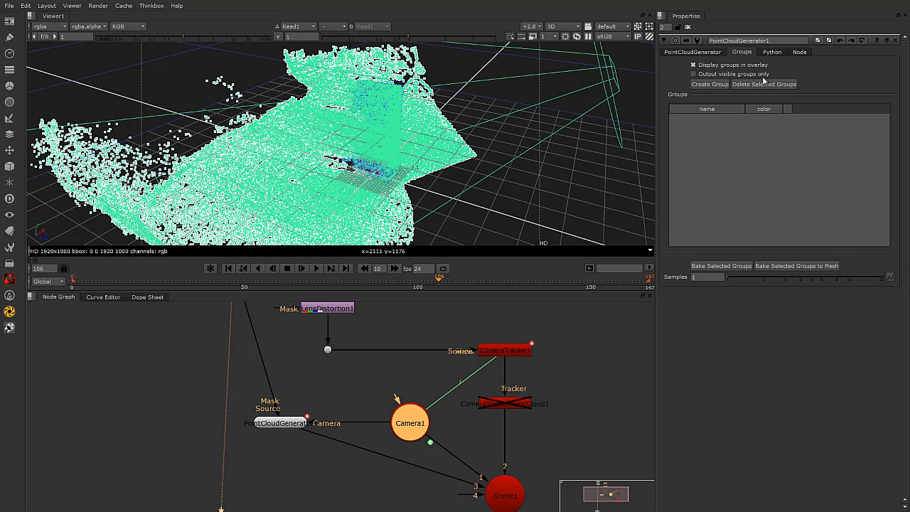
left_click(710, 84)
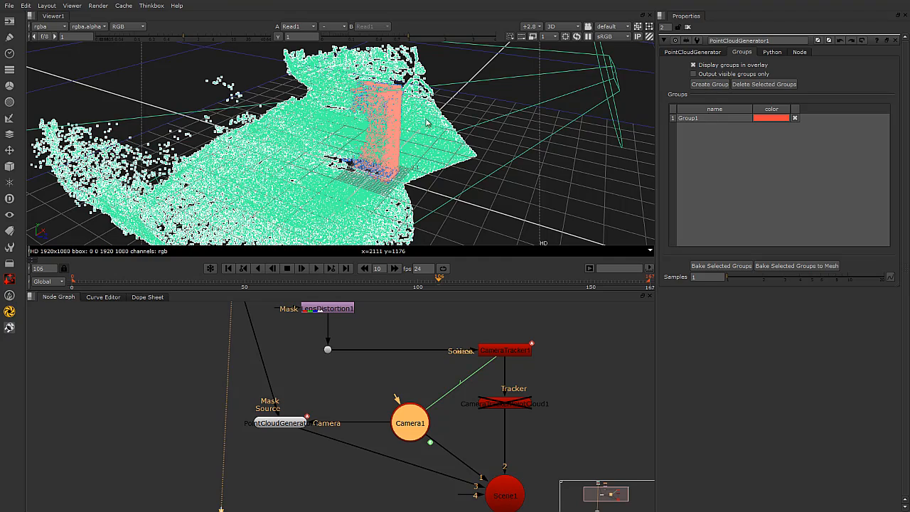
left_click_drag(362, 161, 425, 134, "ctrl")
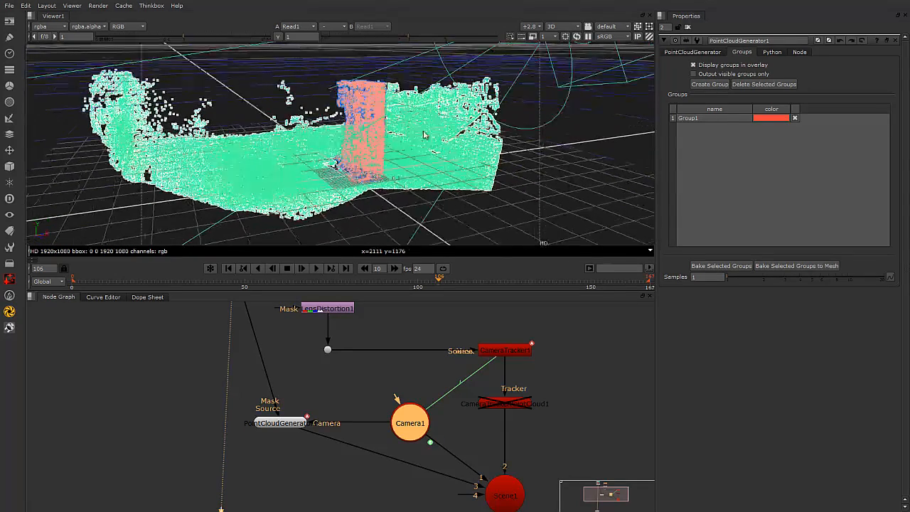
left_click(699, 118)
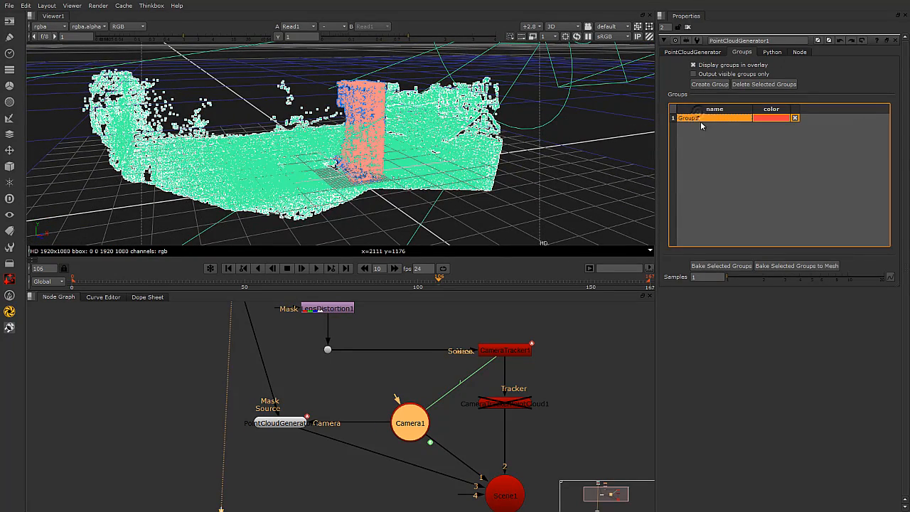
double_click(703, 119)
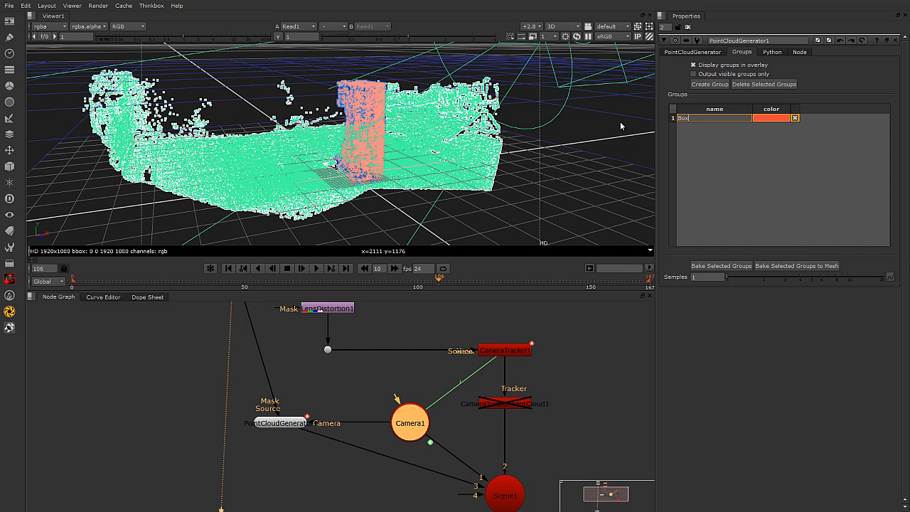
left_click_drag(421, 158, 446, 177, "ctrl")
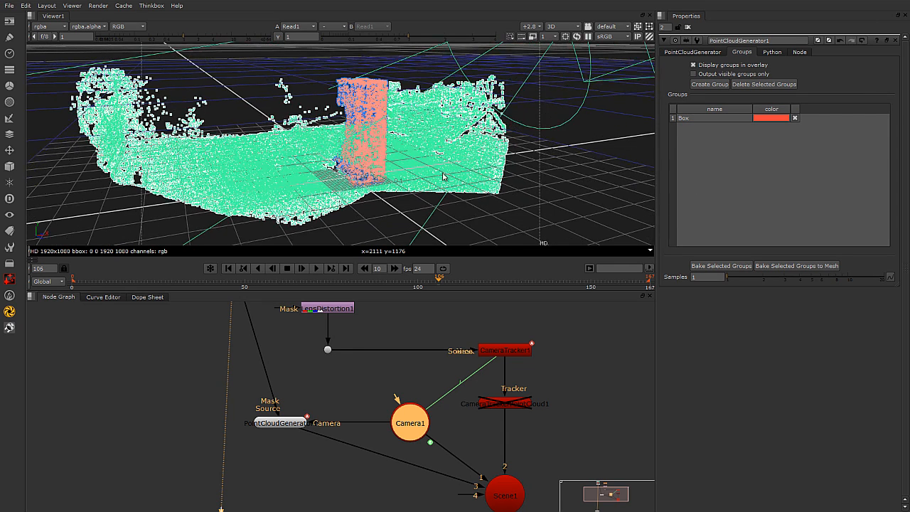
Step: Bake the Box group to a mesh
left_click(723, 120)
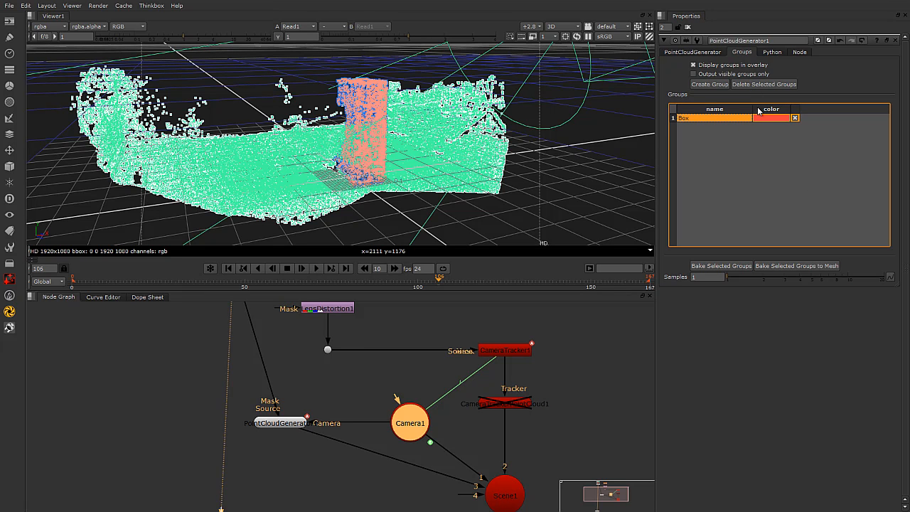
left_click(793, 266)
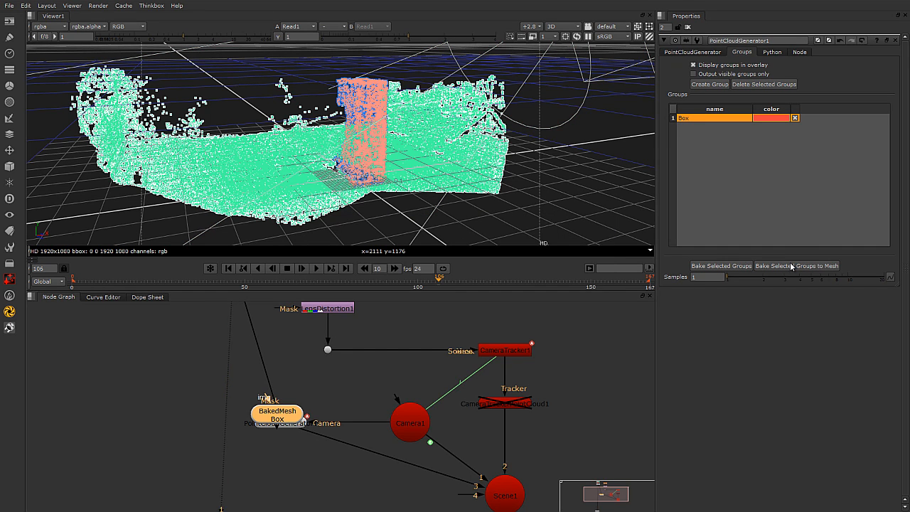
middle_click_drag(312, 439, 282, 405)
scroll(248, 404, "down", 1)
left_click(350, 411)
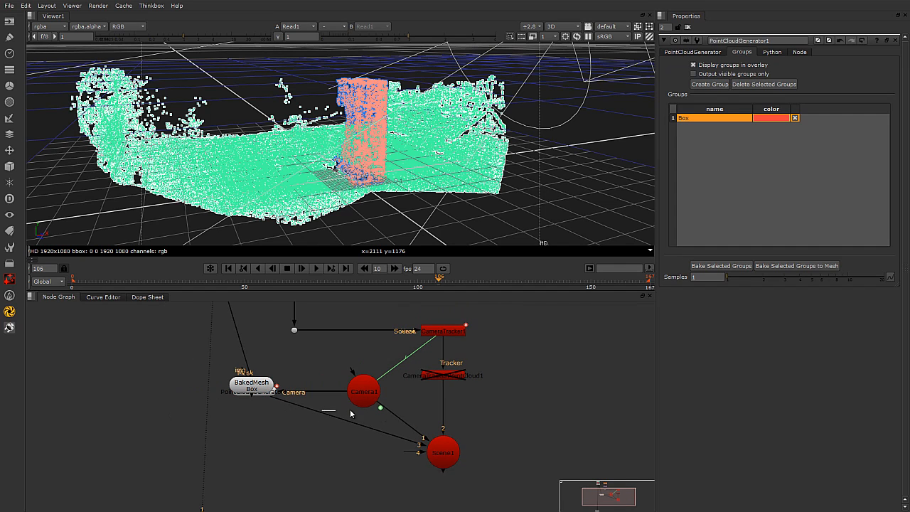
Step: Place the BakedMesh Box node below the point cloud generator and connect it to Scene1
mouse_move(235, 388)
left_mouse_down()
mouse_move(220, 389)
mouse_move(262, 384)
mouse_move(231, 388)
mouse_move(243, 447)
left_mouse_up()
middle_click_drag(305, 432, 291, 419)
left_click_drag(246, 429, 258, 446)
Step: Disable the point cloud generator node and turn off its display of groups in the overlay
left_click(240, 380)
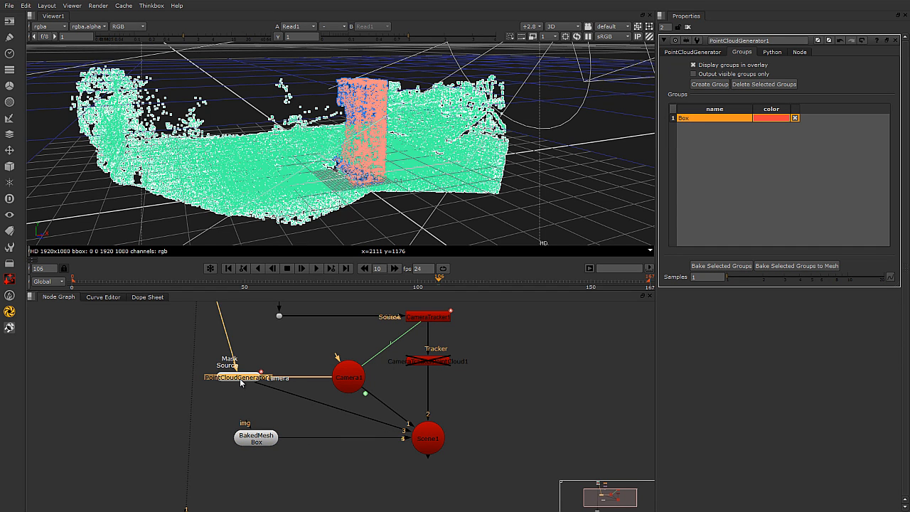
key("d")
left_click(282, 447)
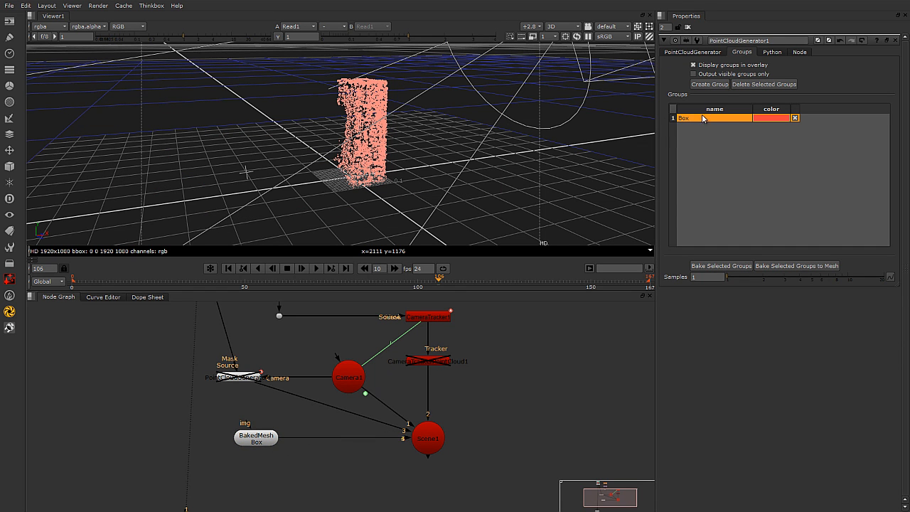
left_click(693, 65)
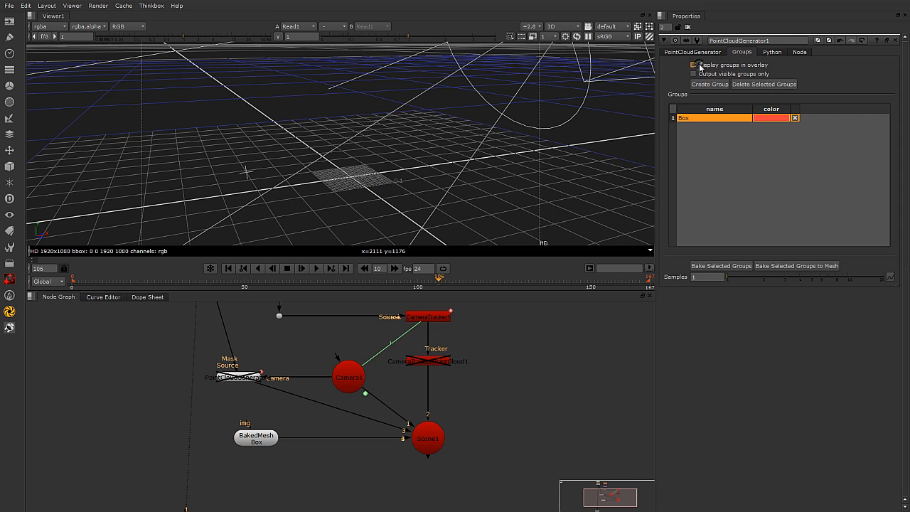
Step: Move the BakedMesh Box node closer to Scene1 and open its properties to view the mesh
left_click_drag(257, 443, 294, 444)
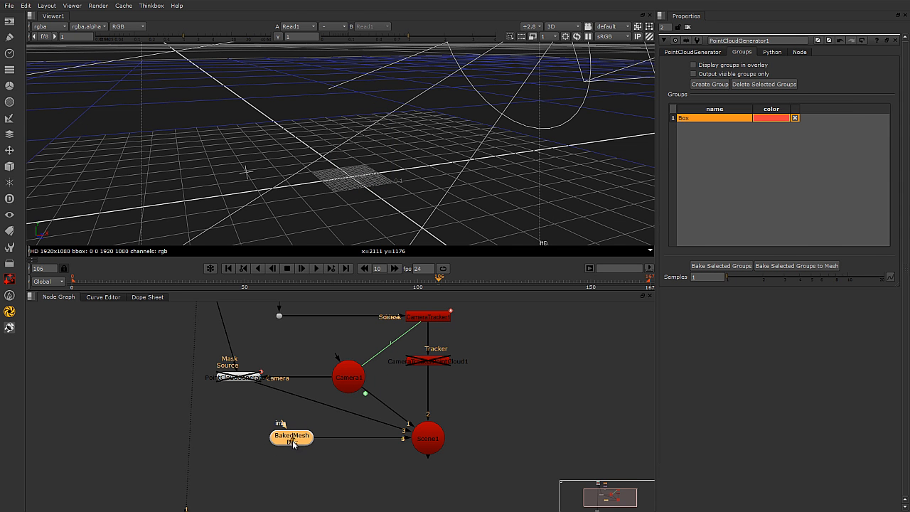
double_click(293, 443)
left_click_drag(335, 171, 407, 172, "ctrl")
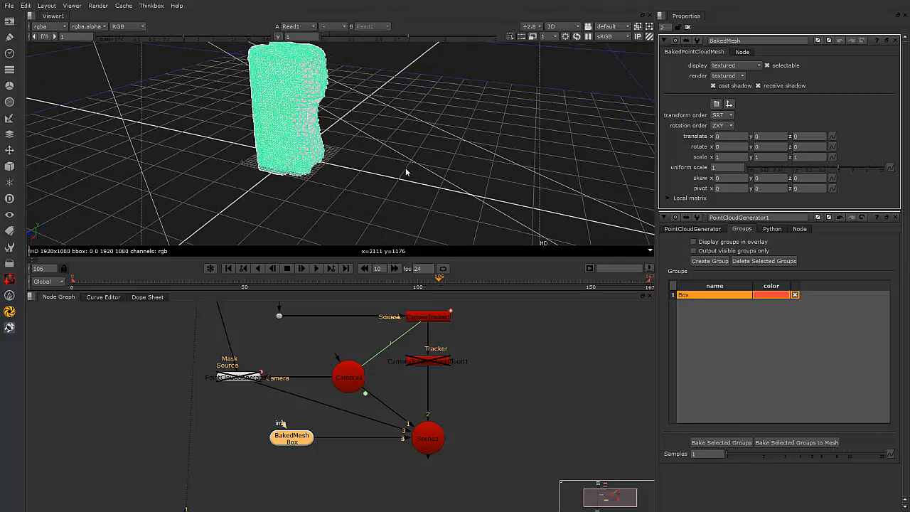
Step: Add a CheckerBoard node and connect it to the img input of BakedMesh Box
left_click_drag(293, 437, 281, 462)
key("Tab")
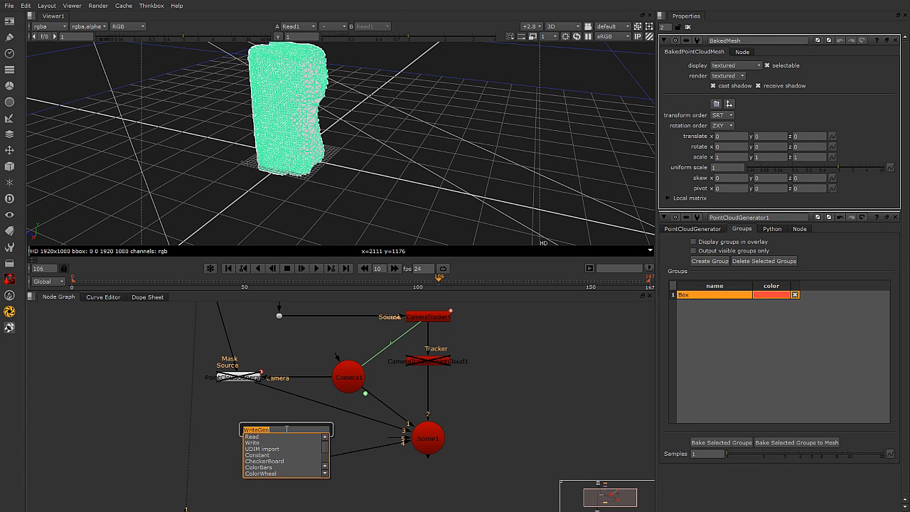
type("check")
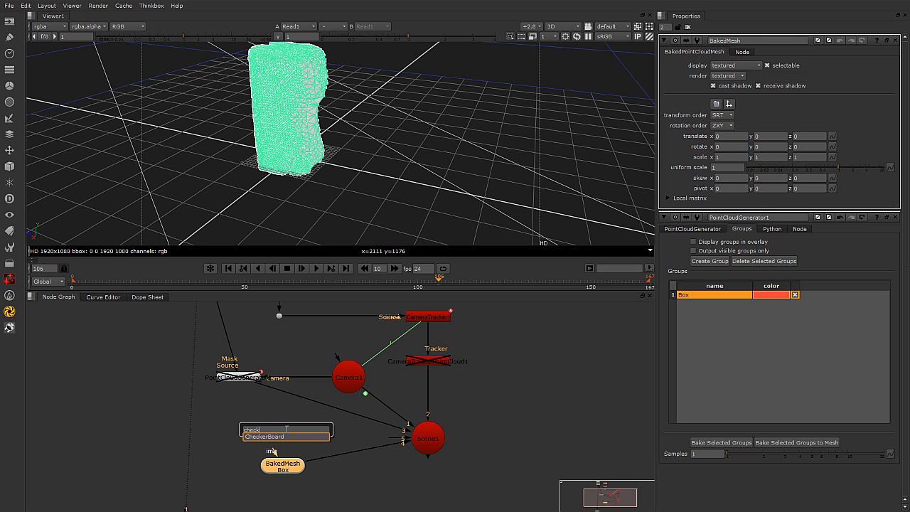
key("Return")
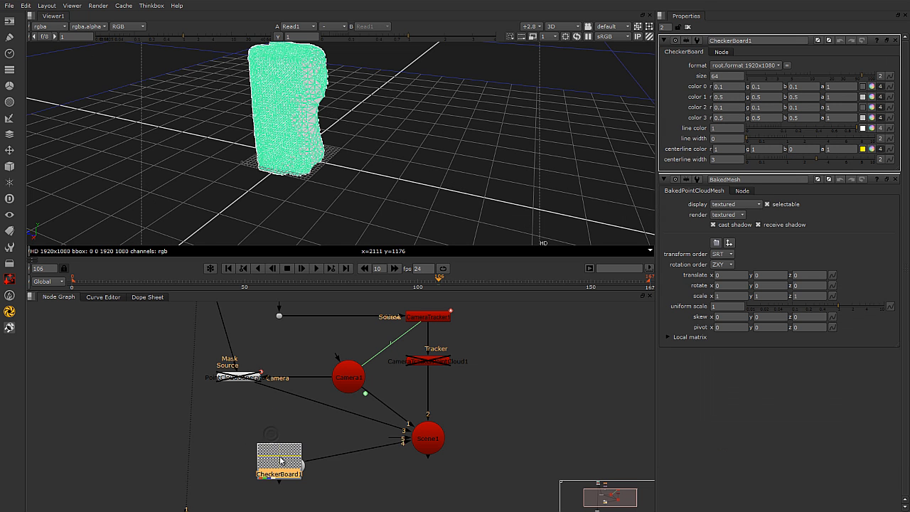
Step: Set the baked mesh's display to wireframe and inspect the box from another side
left_click(739, 204)
left_click(737, 178)
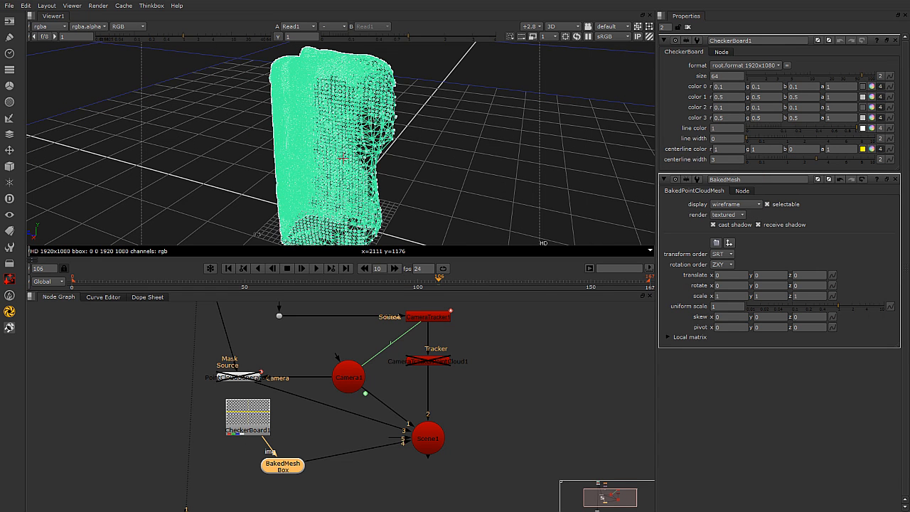
left_click_drag(287, 152, 440, 196, "ctrl")
scroll(490, 410, "down", 3)
left_click(409, 408)
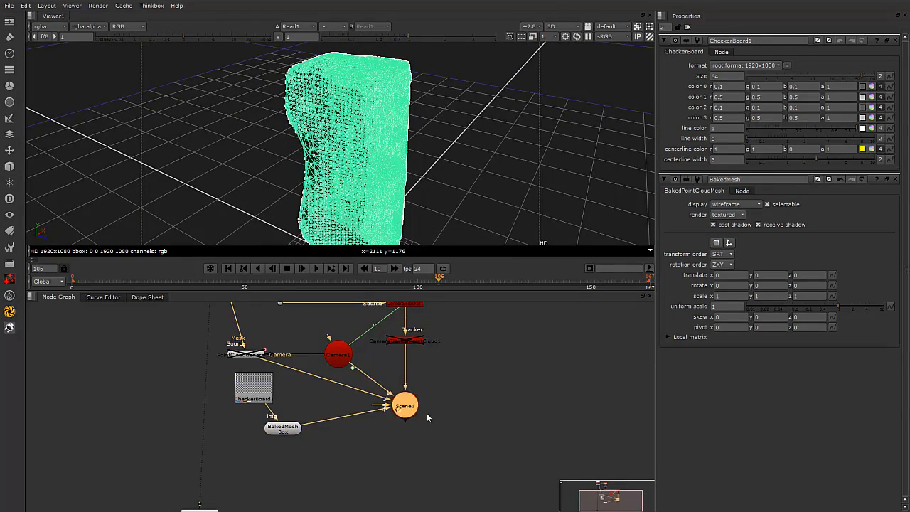
key("c")
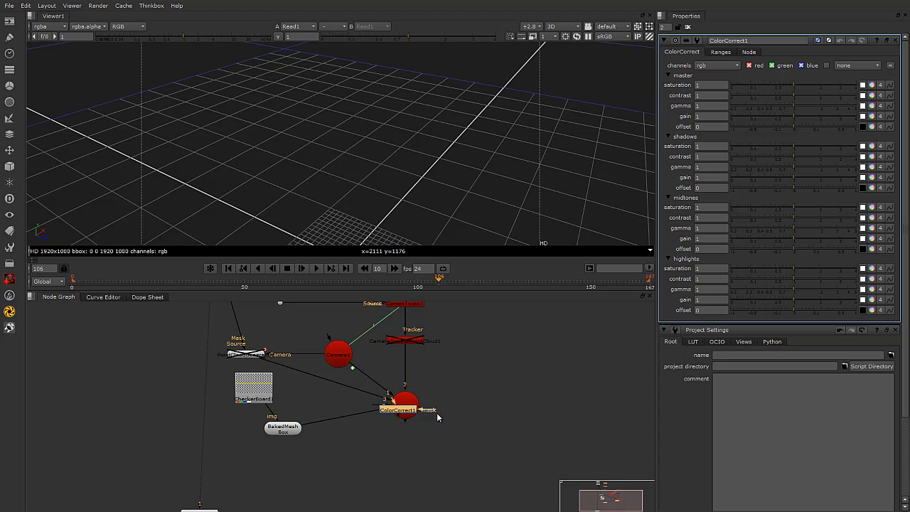
key("ctrl+z")
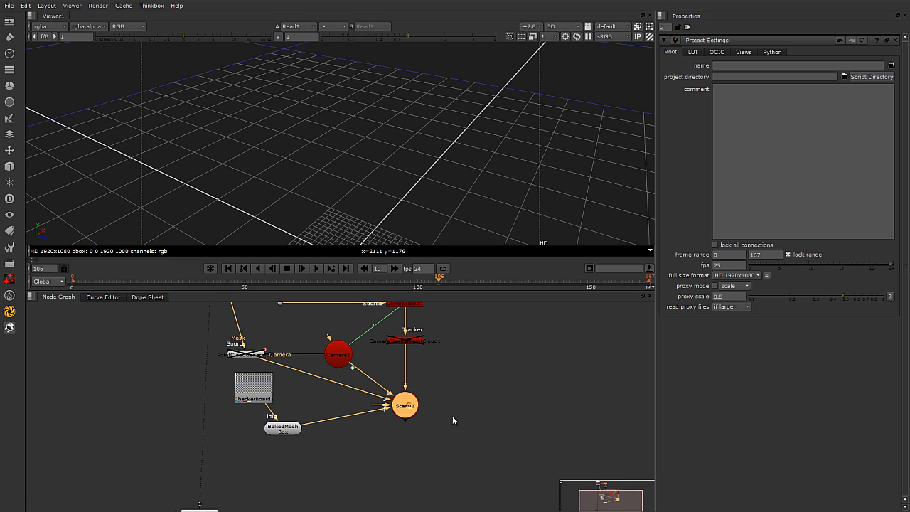
Step: Add a ScanlineRender node below Scene1, with Scene1 feeding its obj/scn input and Camera1 connected to its cam input
key("Tab")
type("scan")
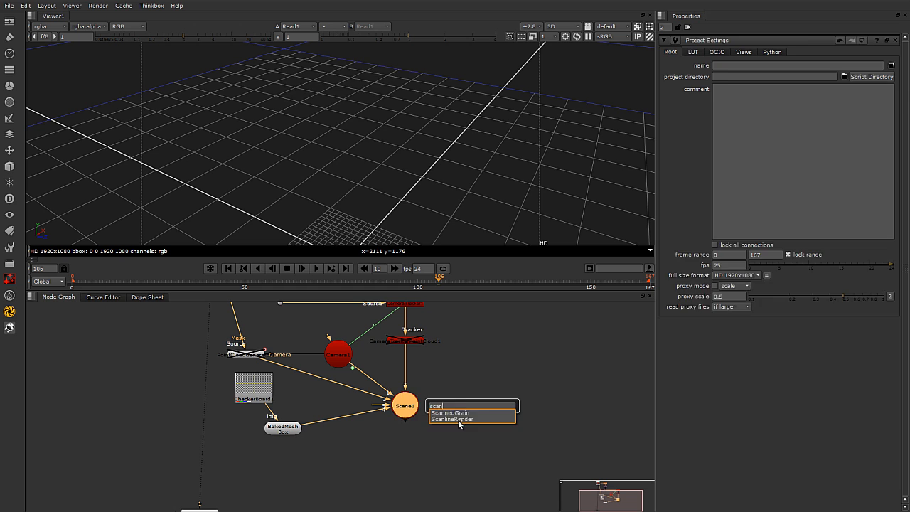
left_click(459, 419)
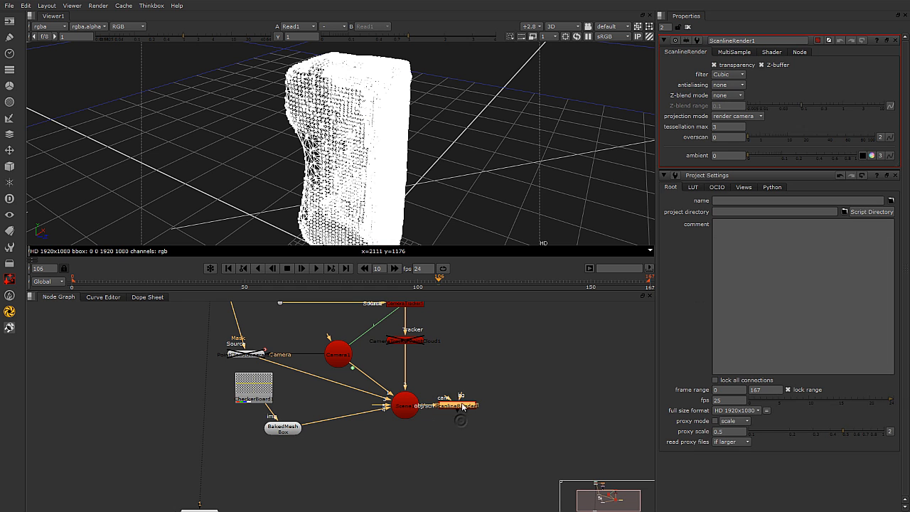
left_click_drag(461, 405, 339, 356)
left_click_drag(431, 482, 417, 482)
scroll(437, 431, "down", 3)
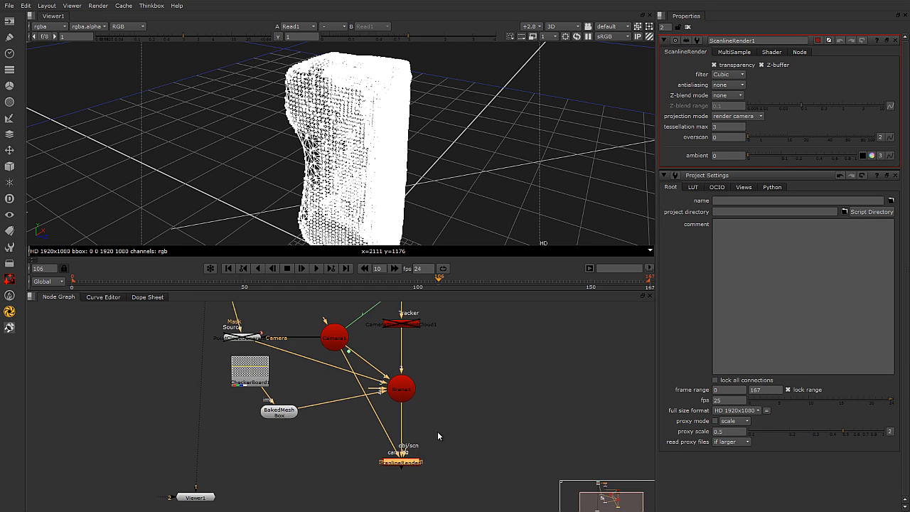
Step: Add a Merge node with ScanlineRender1 as A and the source footage as B, and show the merge in the viewer
left_click(392, 479)
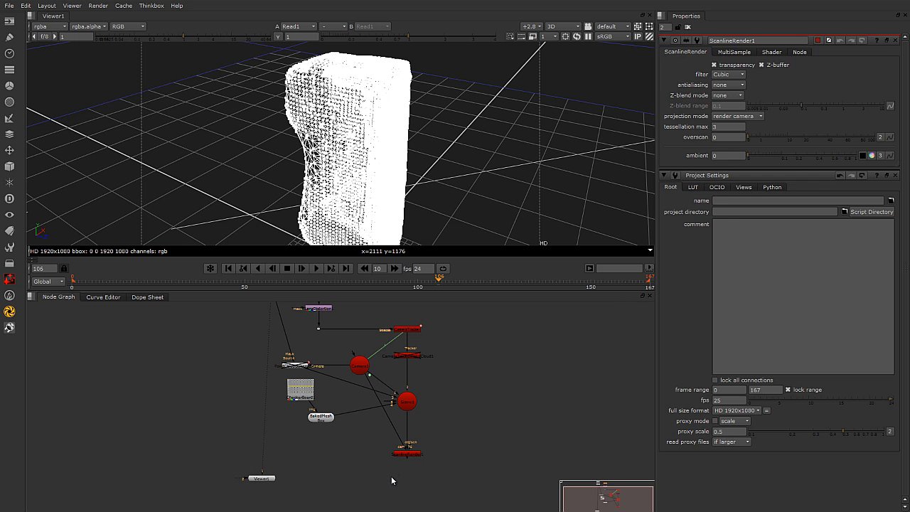
key("m")
scroll(404, 476, "up", 3)
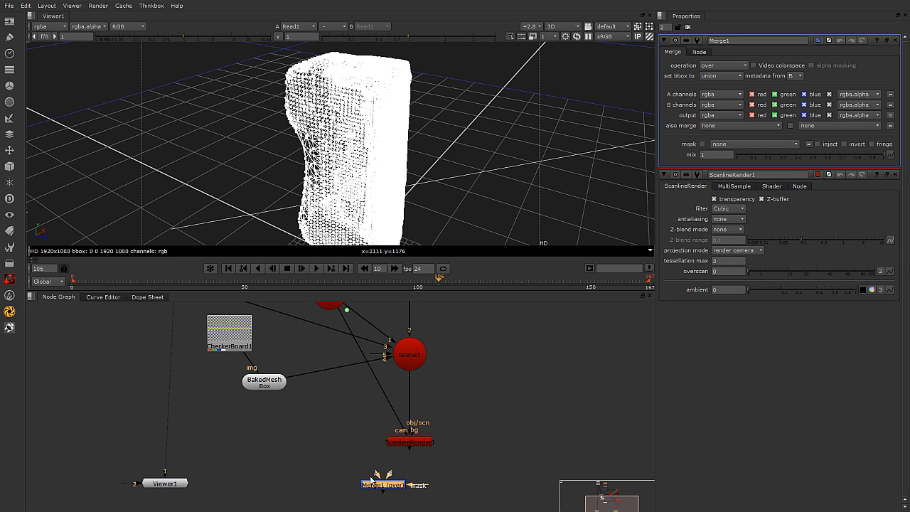
left_click_drag(393, 451, 181, 352)
scroll(196, 328, "down", 3)
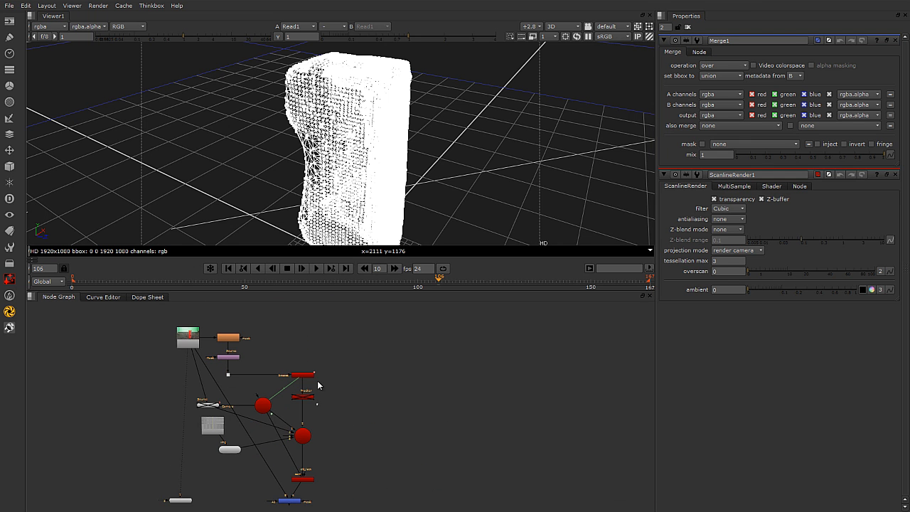
left_click(289, 500)
key("1")
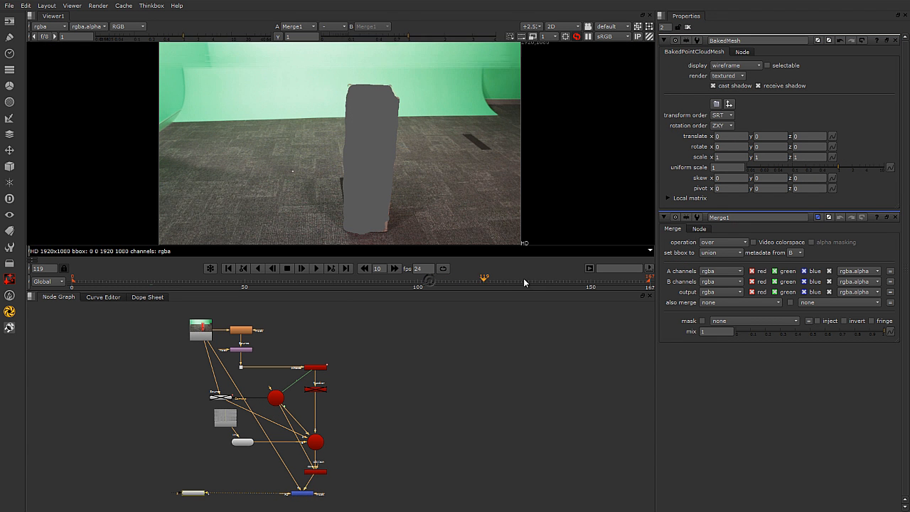
Step: Scrub and play through the merged shot to check how the rendered mesh follows the box in the footage
left_click(524, 282)
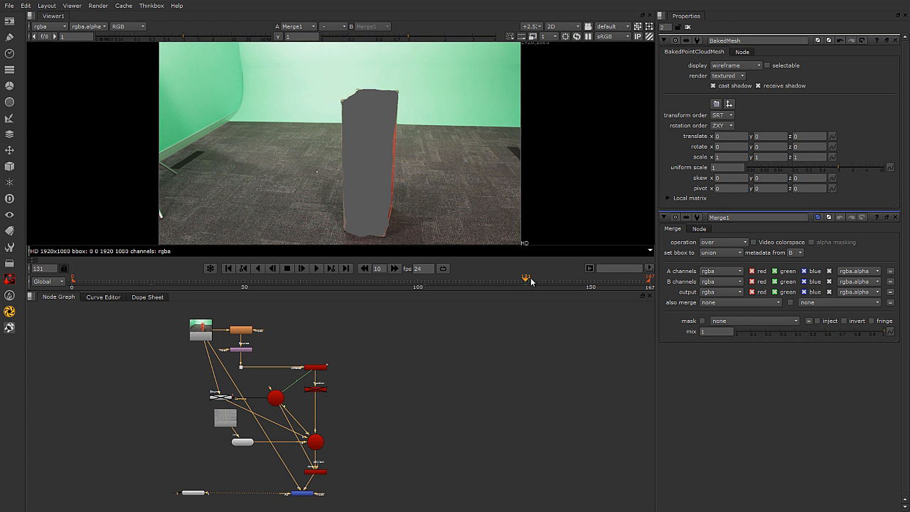
left_click(581, 284)
left_click(620, 283)
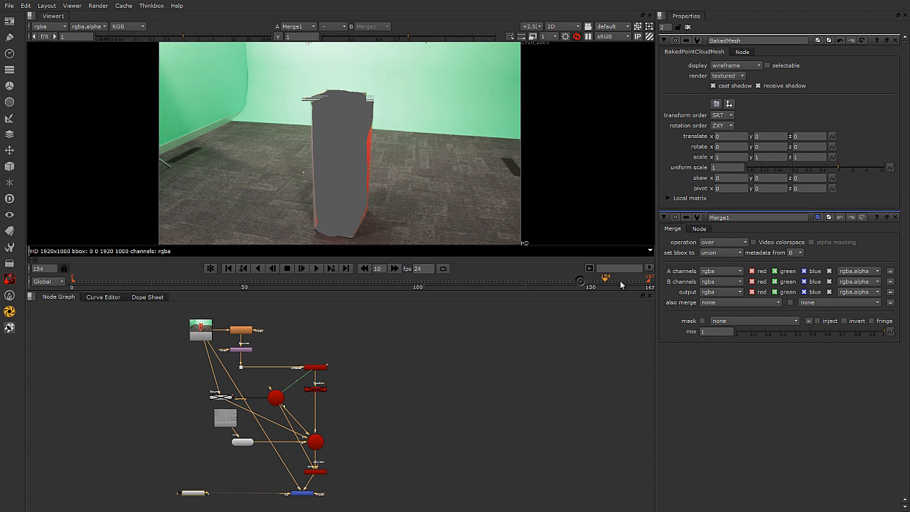
left_click(475, 287)
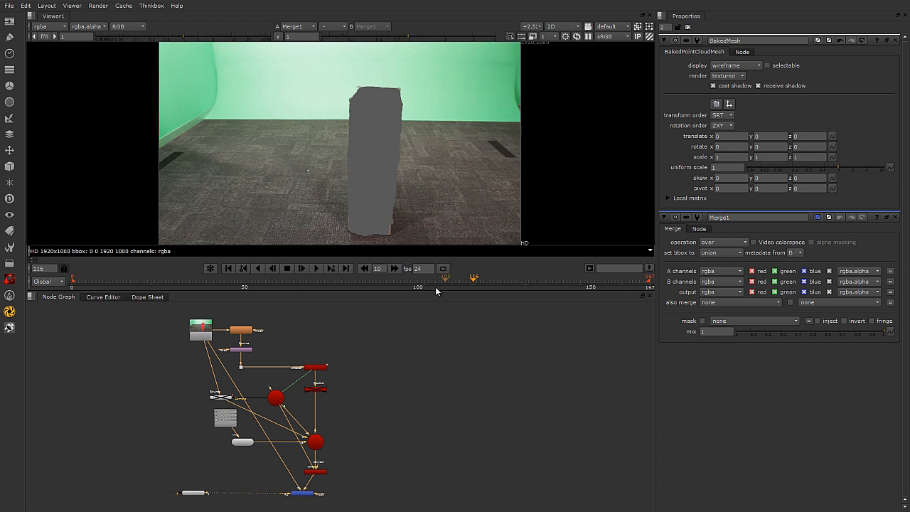
left_click(293, 288)
left_click(151, 283)
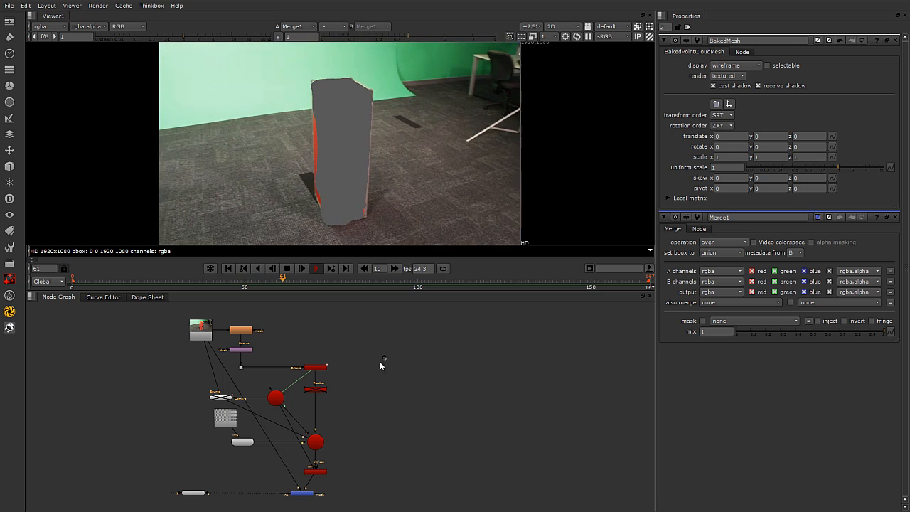
left_click(288, 268)
Step: Insert a WriteGeo node after BakedMesh Box and look at its available file types
left_click(242, 446)
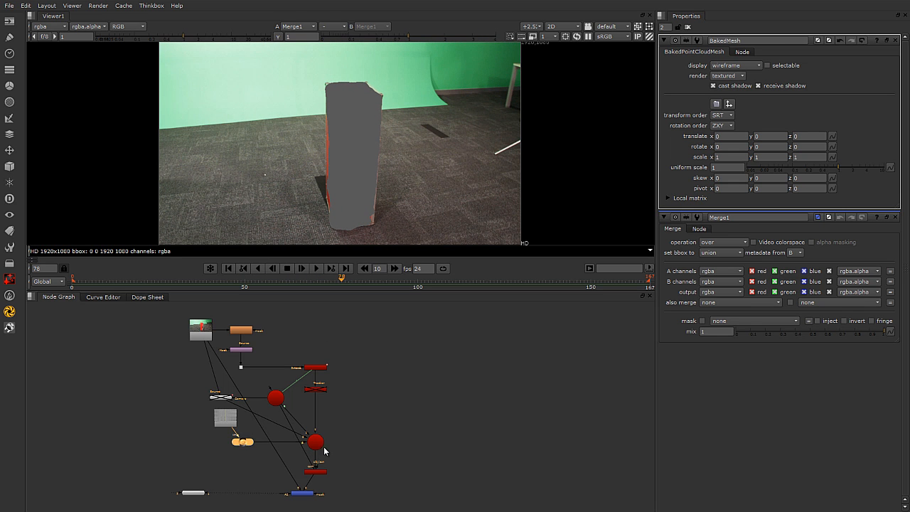
scroll(247, 446, "up", 5)
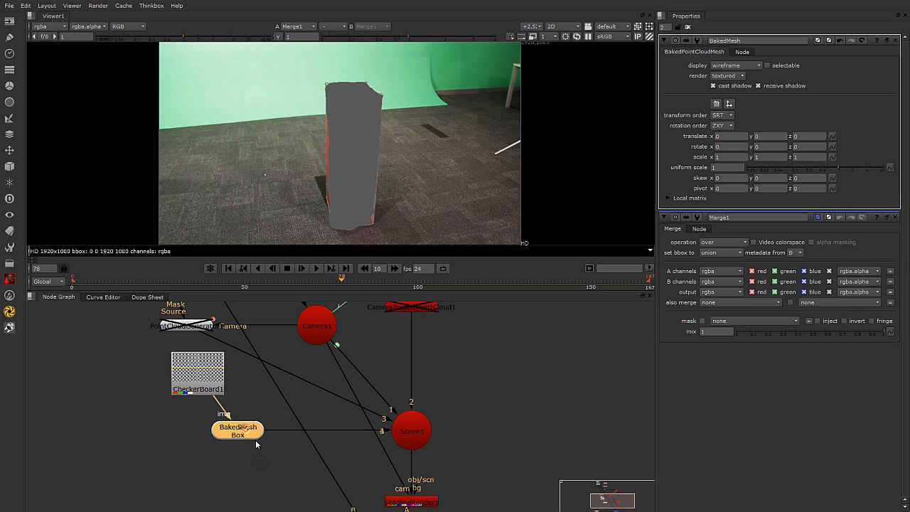
key("Tab")
type("wri")
left_click(244, 446)
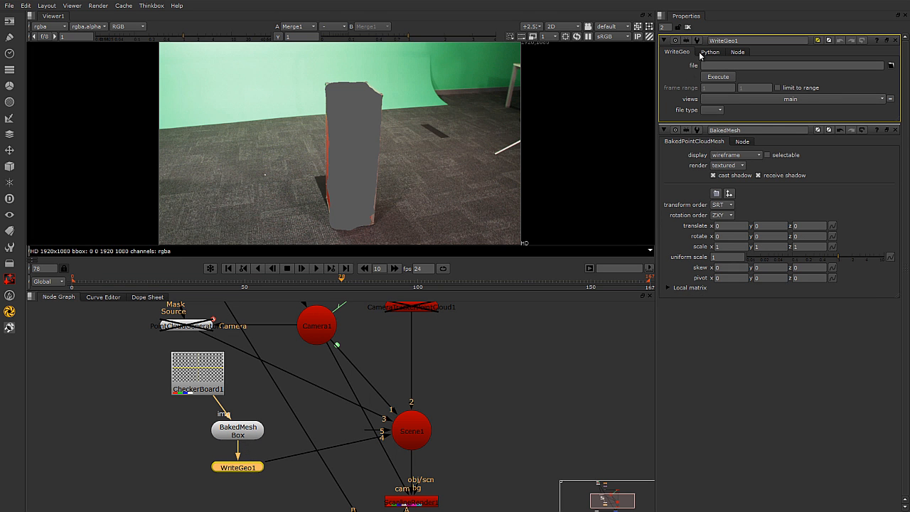
left_click(713, 110)
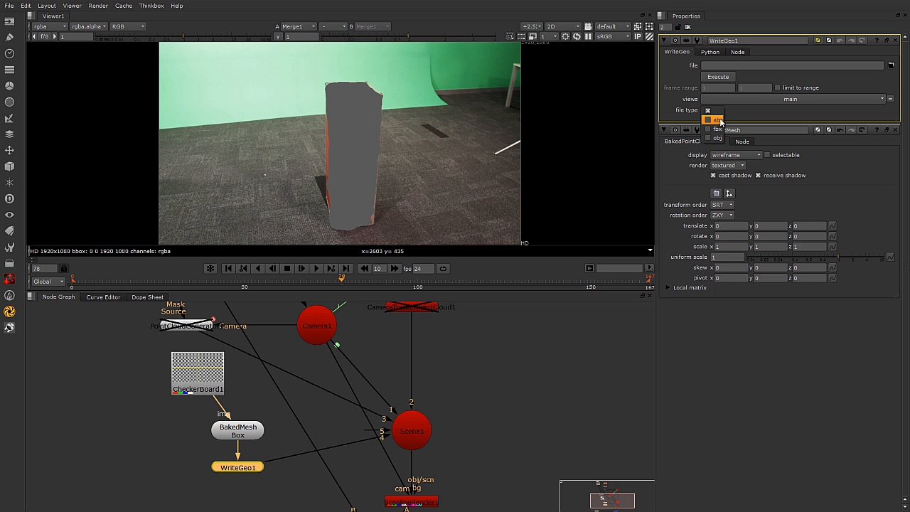
Step: Leave the file type unset and delete the WriteGeo node between BakedMesh Box and Scene1
left_click(263, 479)
left_click(256, 469)
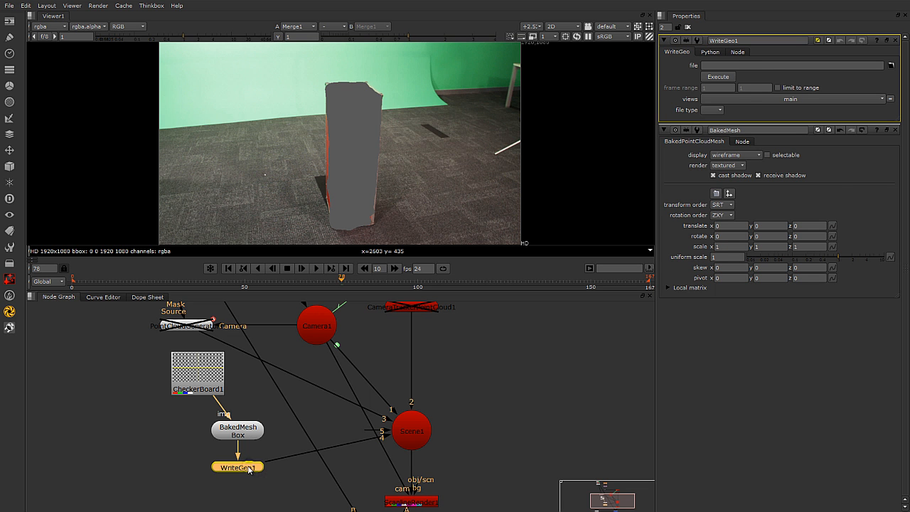
key("Delete")
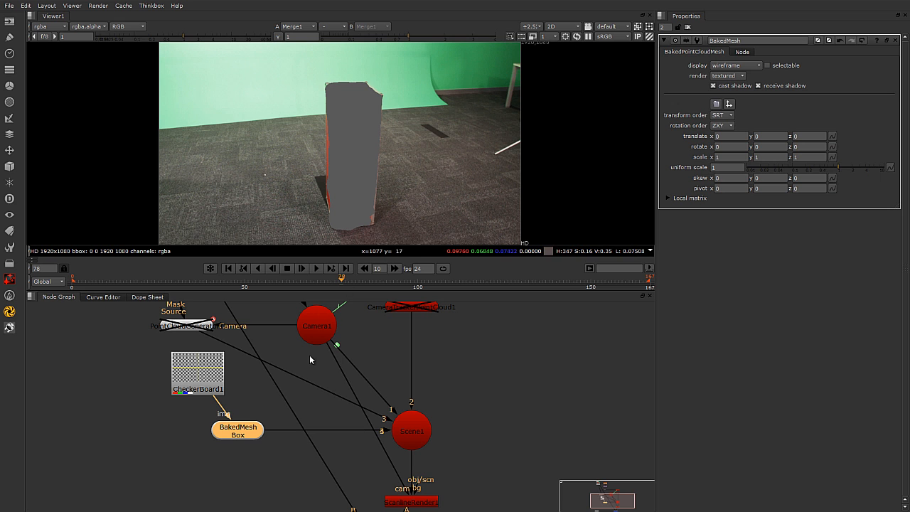
scroll(372, 149, "down", 2)
scroll(410, 166, "up", 1)
scroll(410, 166, "up", 1)
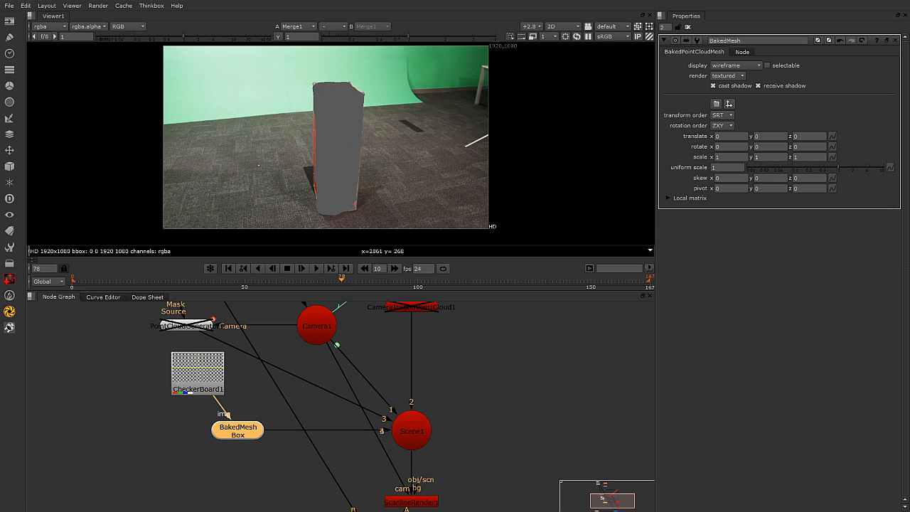